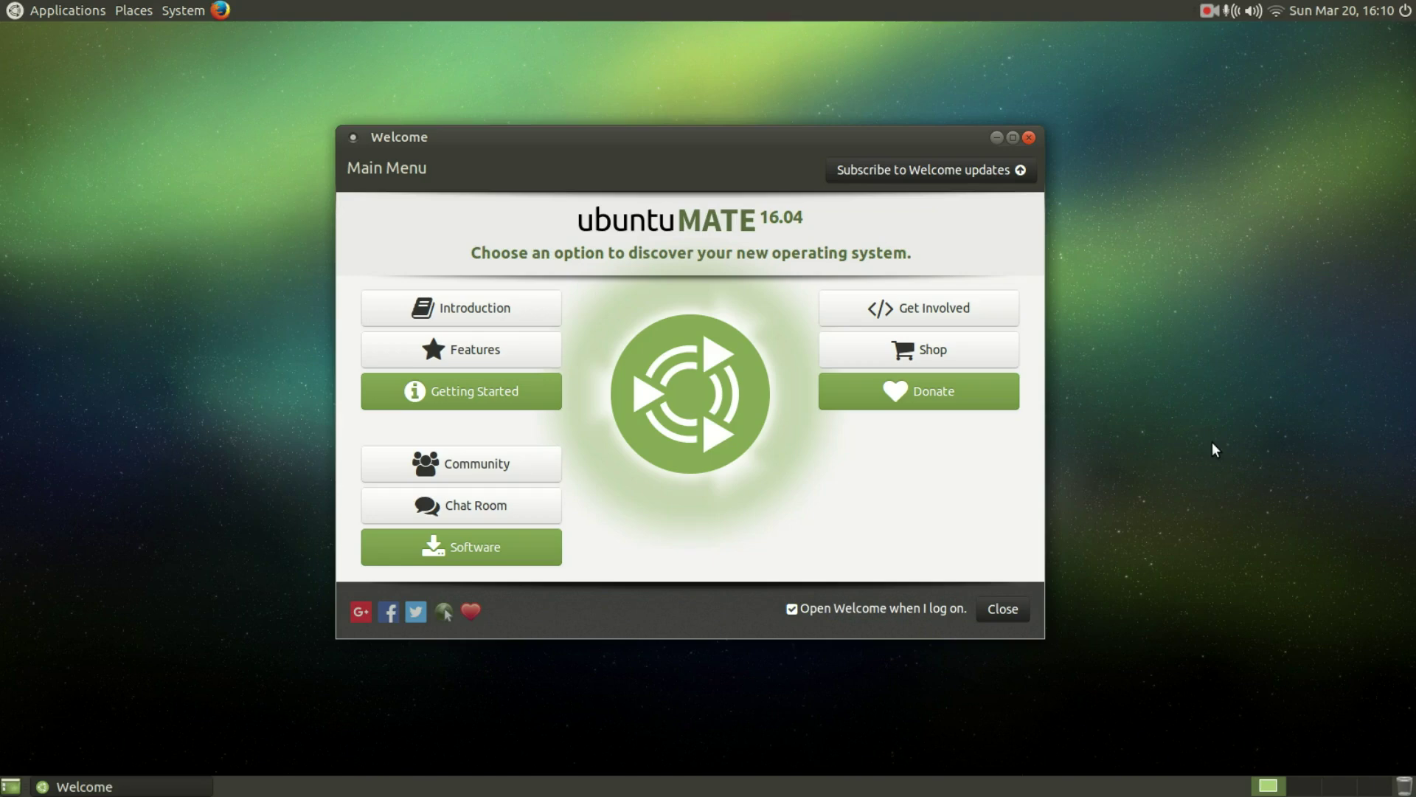
click(9, 10)
mouse_move(10, 68)
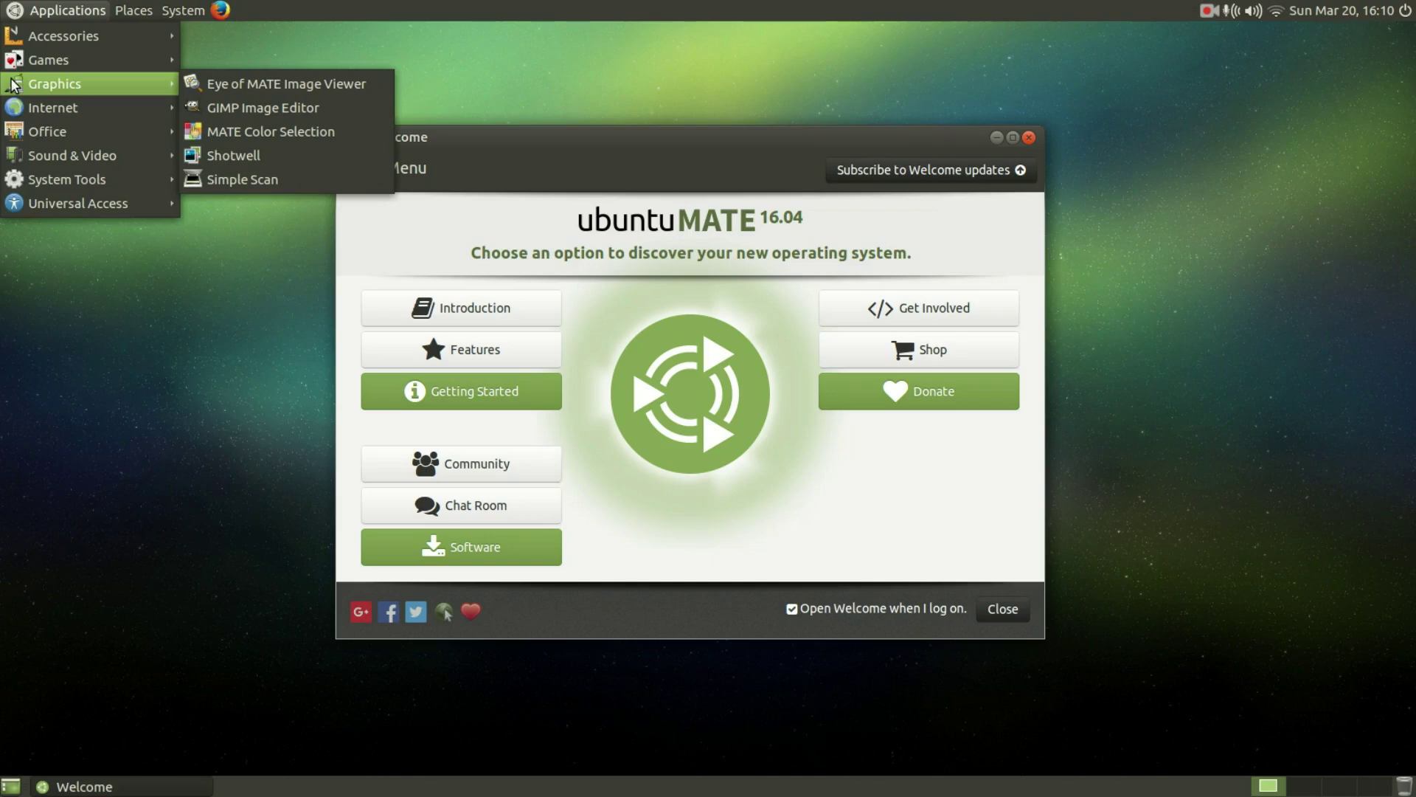
click(715, 159)
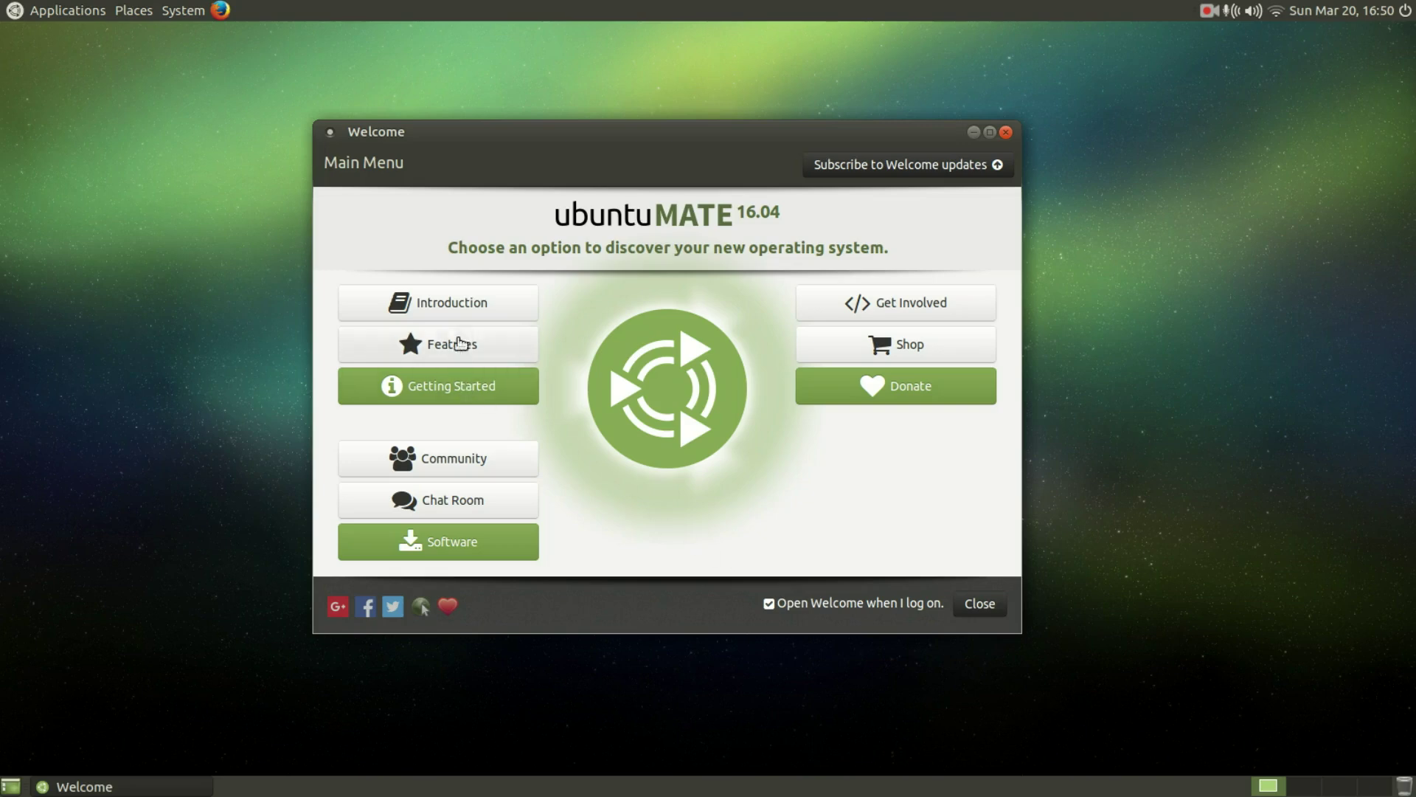
Step: Read the Introduction's 'What is Ubuntu MATE?' and Features pages, then open Getting Started
click(481, 309)
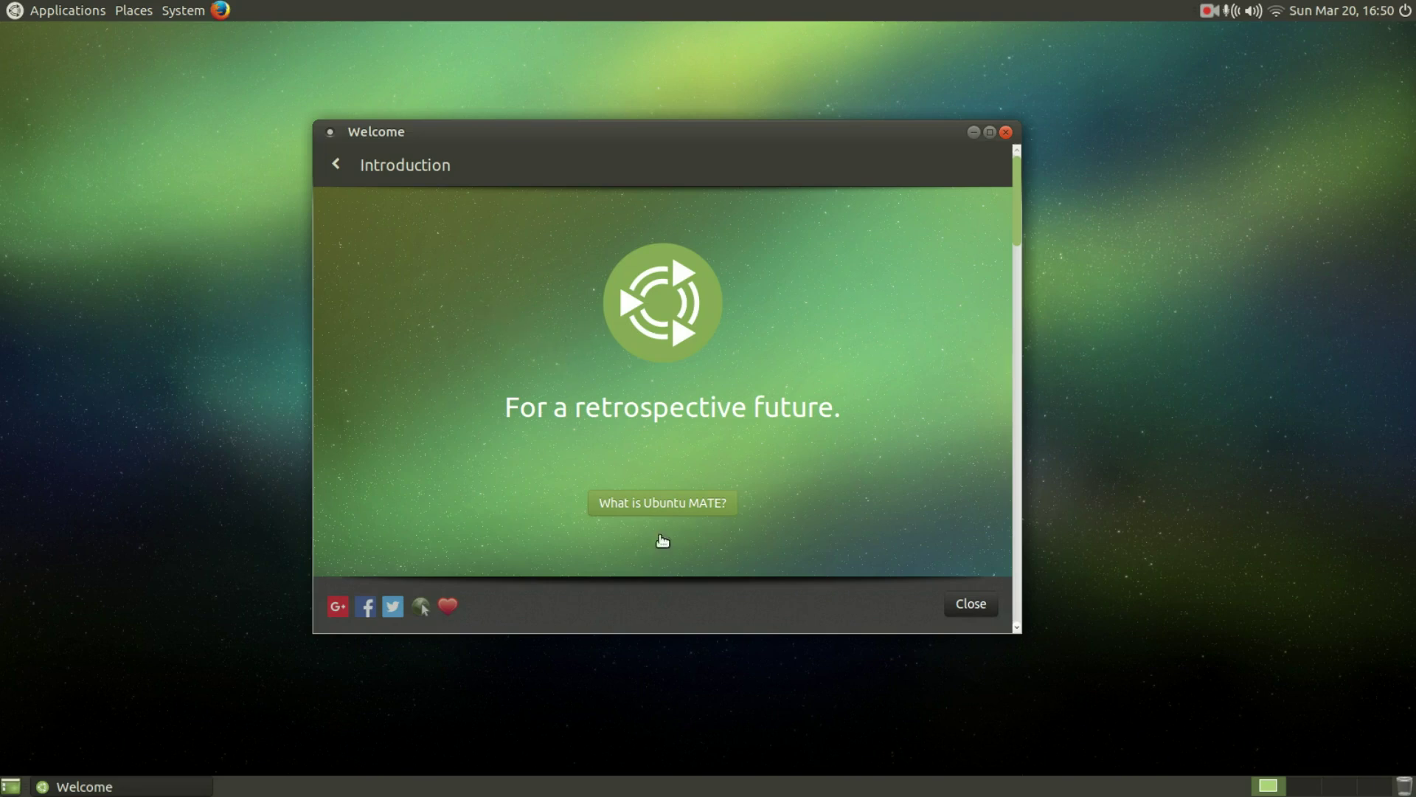
click(677, 505)
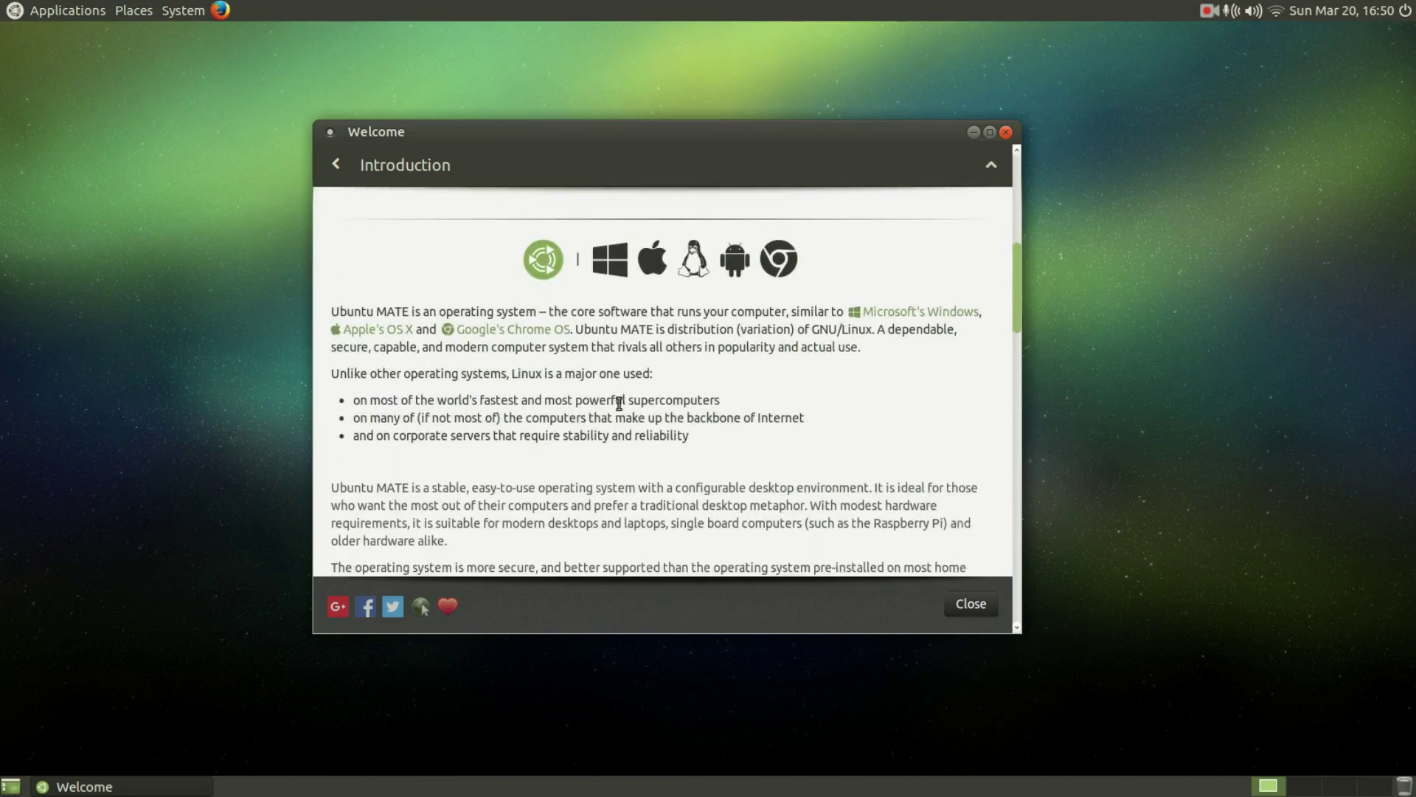
click(337, 164)
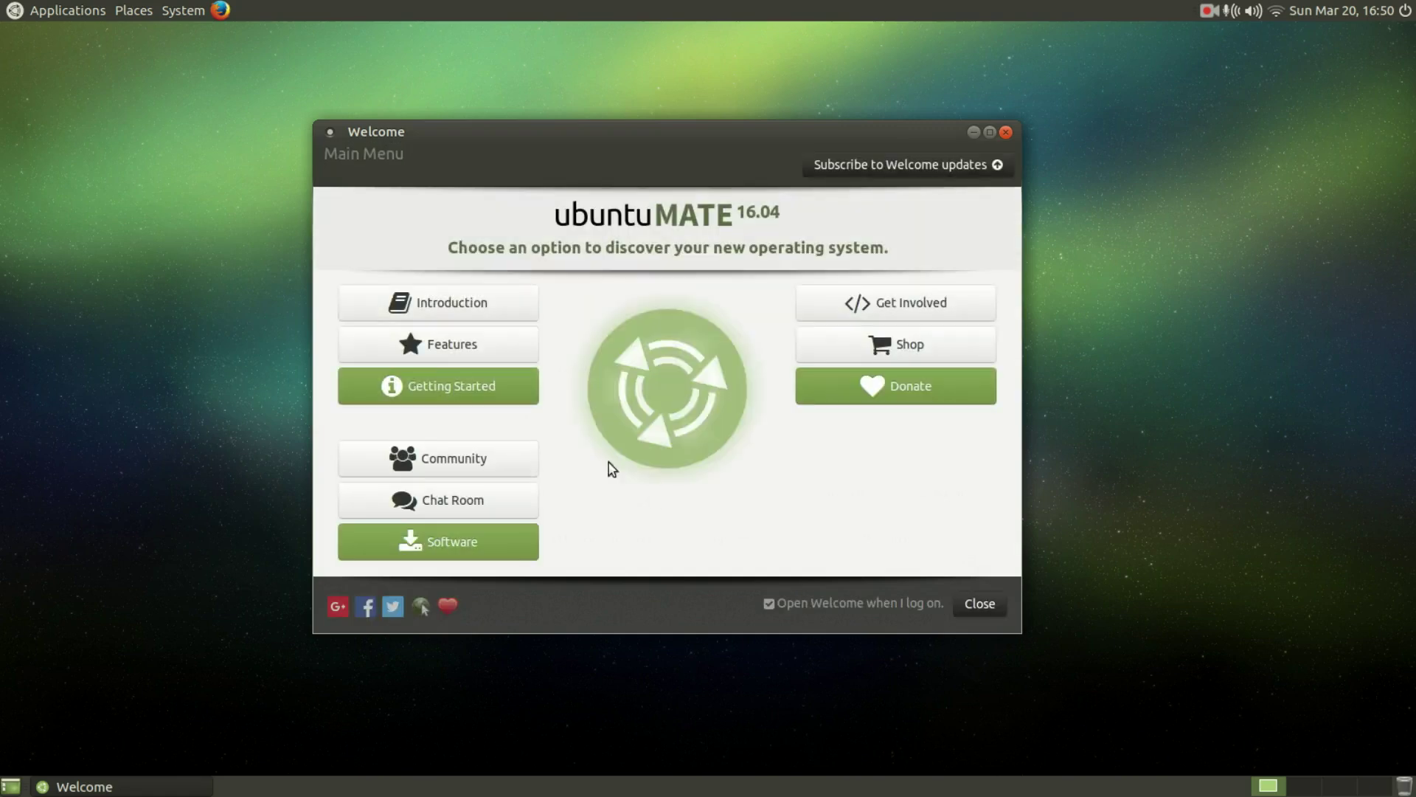
click(443, 346)
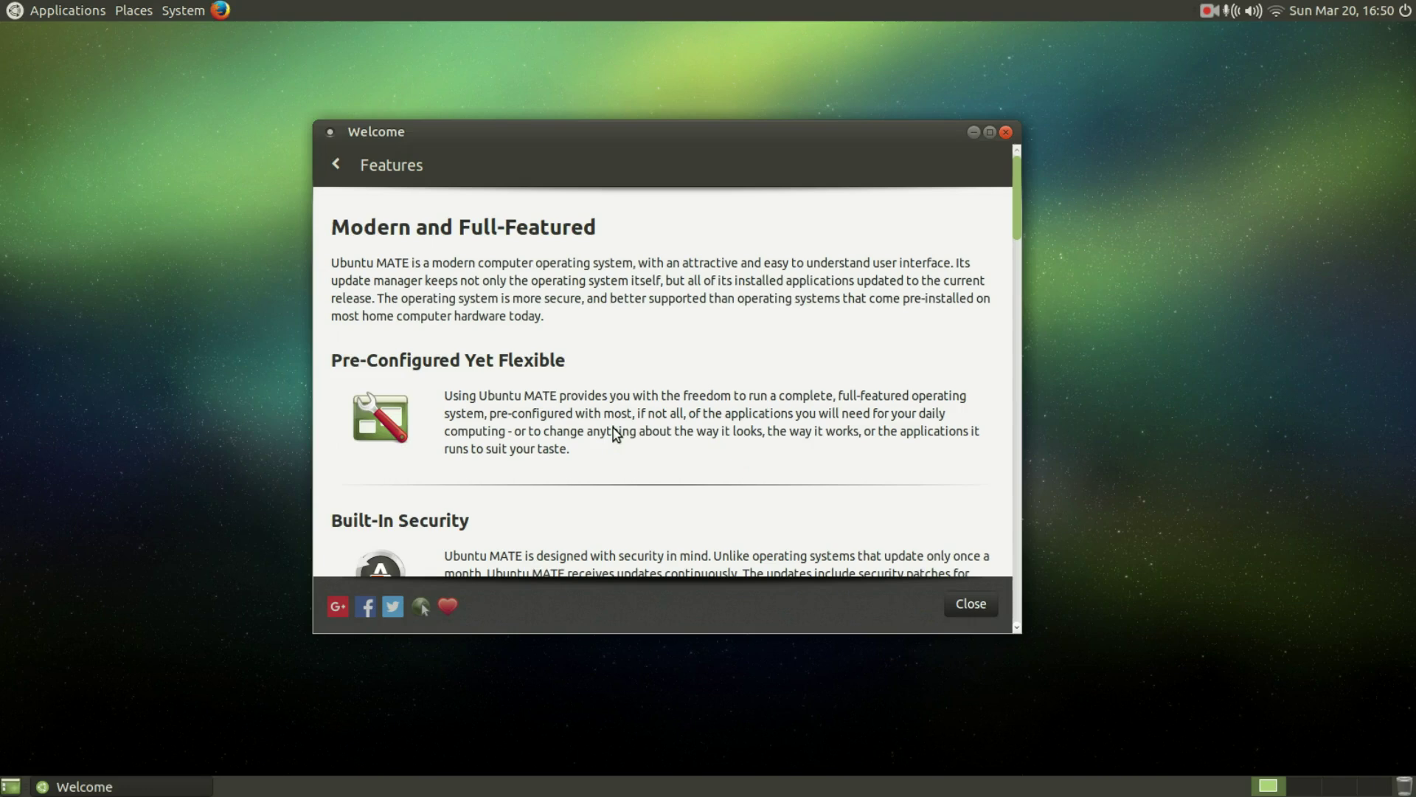
click(338, 167)
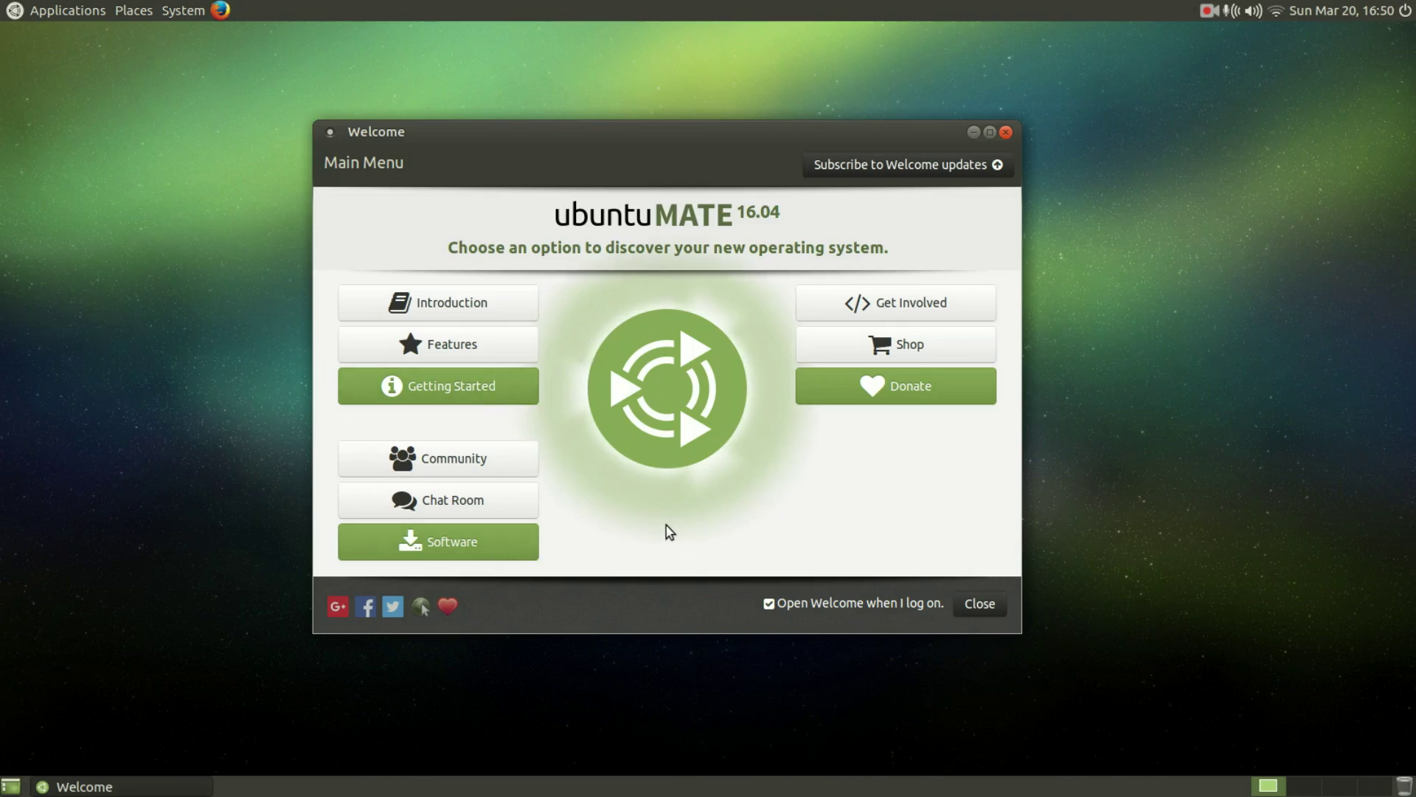
click(483, 402)
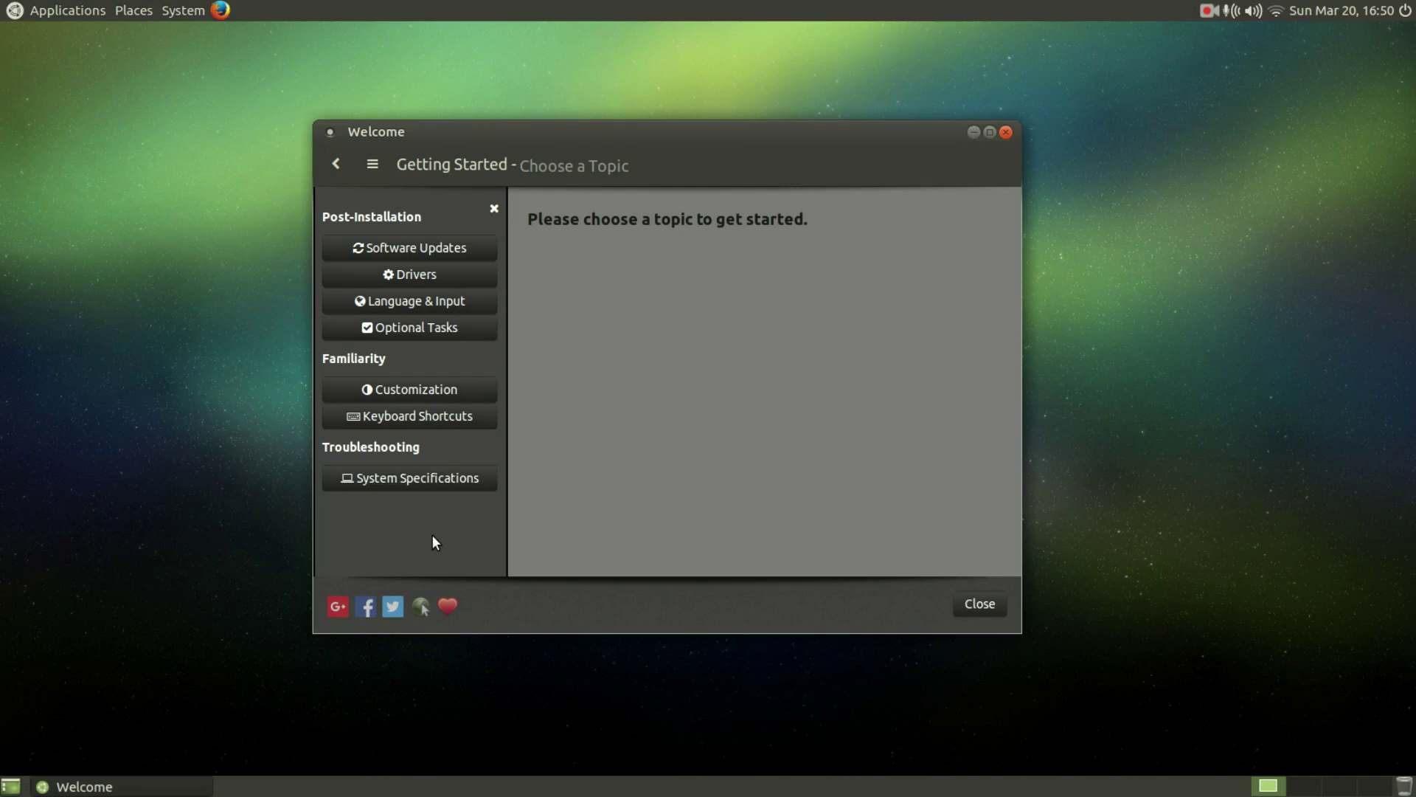
Step: Go from Software Updates to the Drivers topic and launch Additional Drivers
click(481, 250)
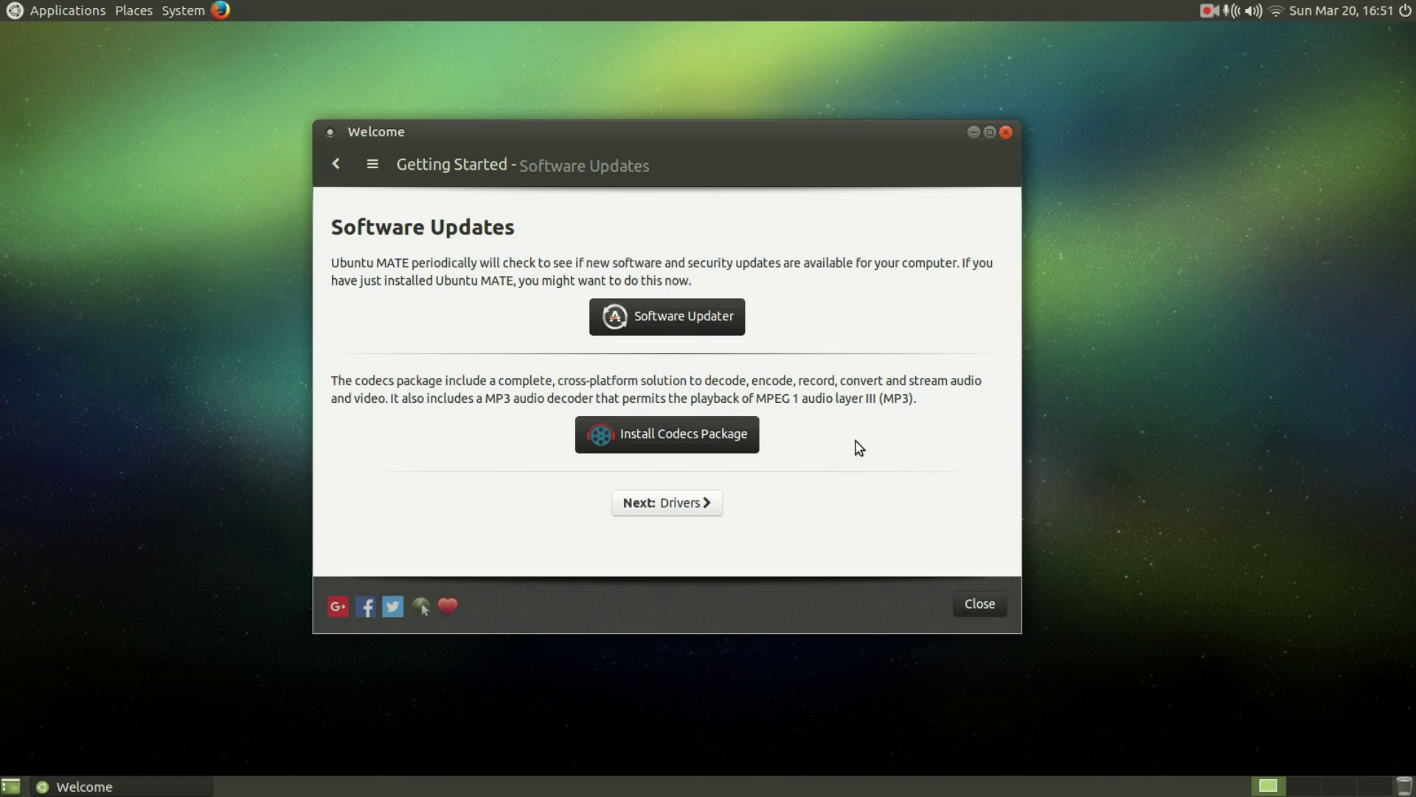
click(681, 508)
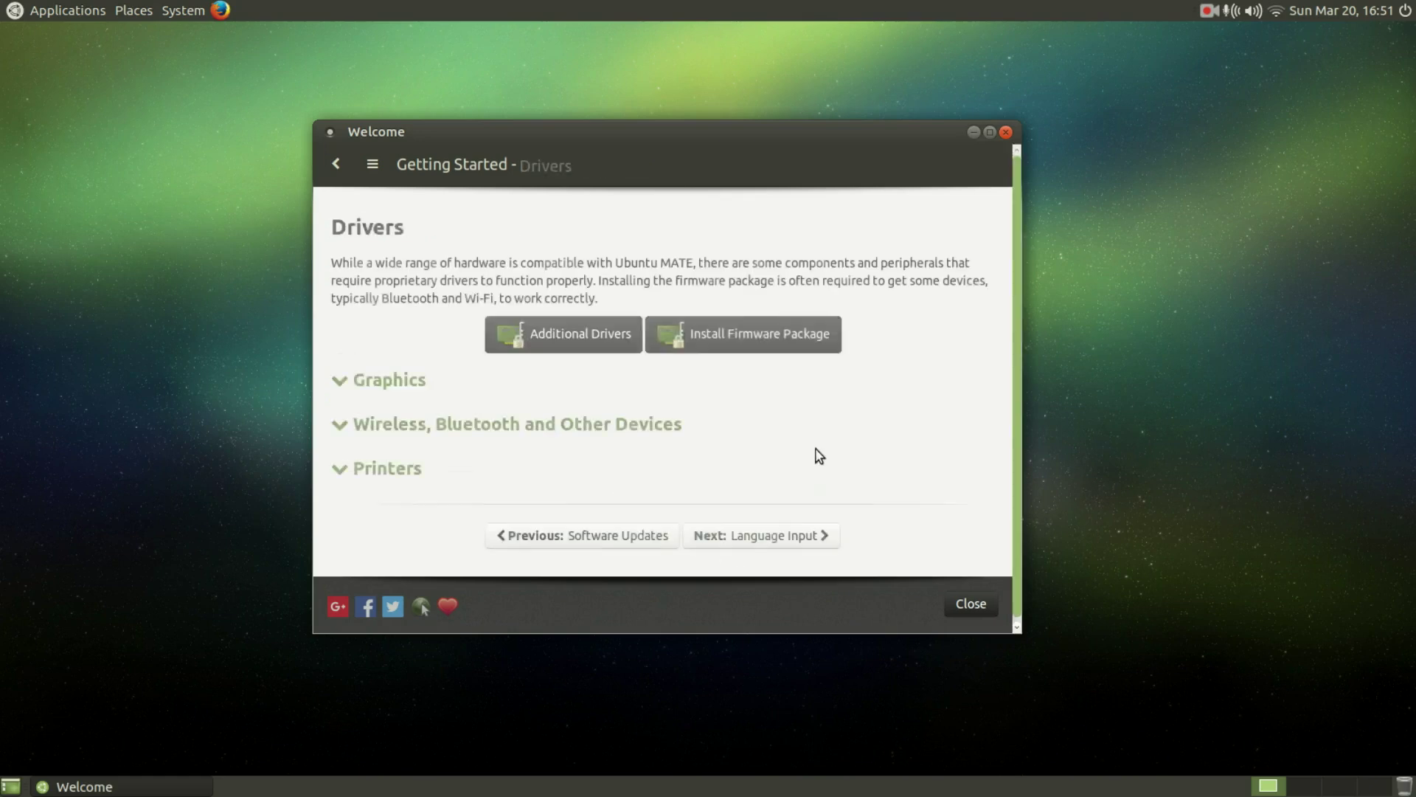
click(564, 336)
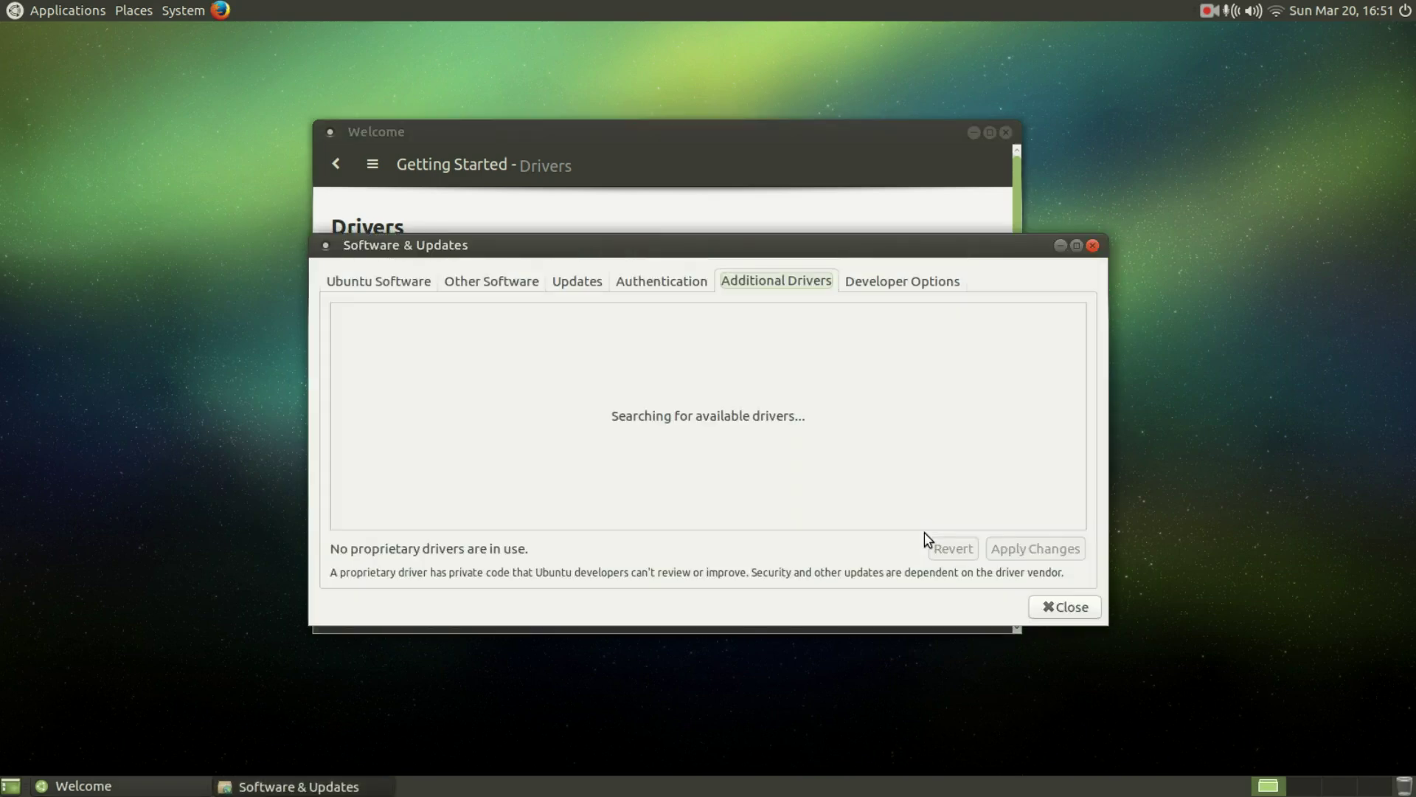
Step: Move Software & Updates aside and bring the Welcome window back to the front
drag(940, 252, 1231, 362)
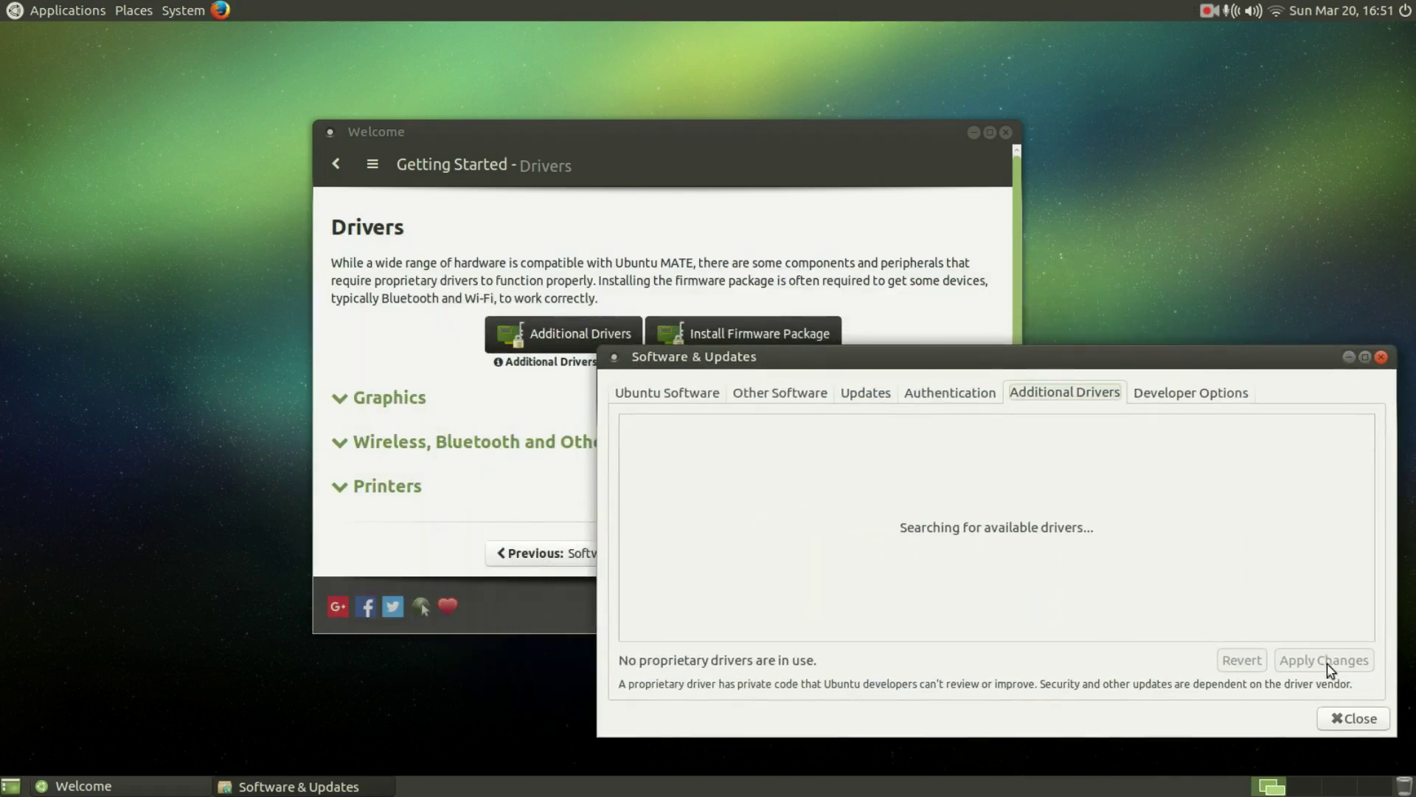
click(1353, 723)
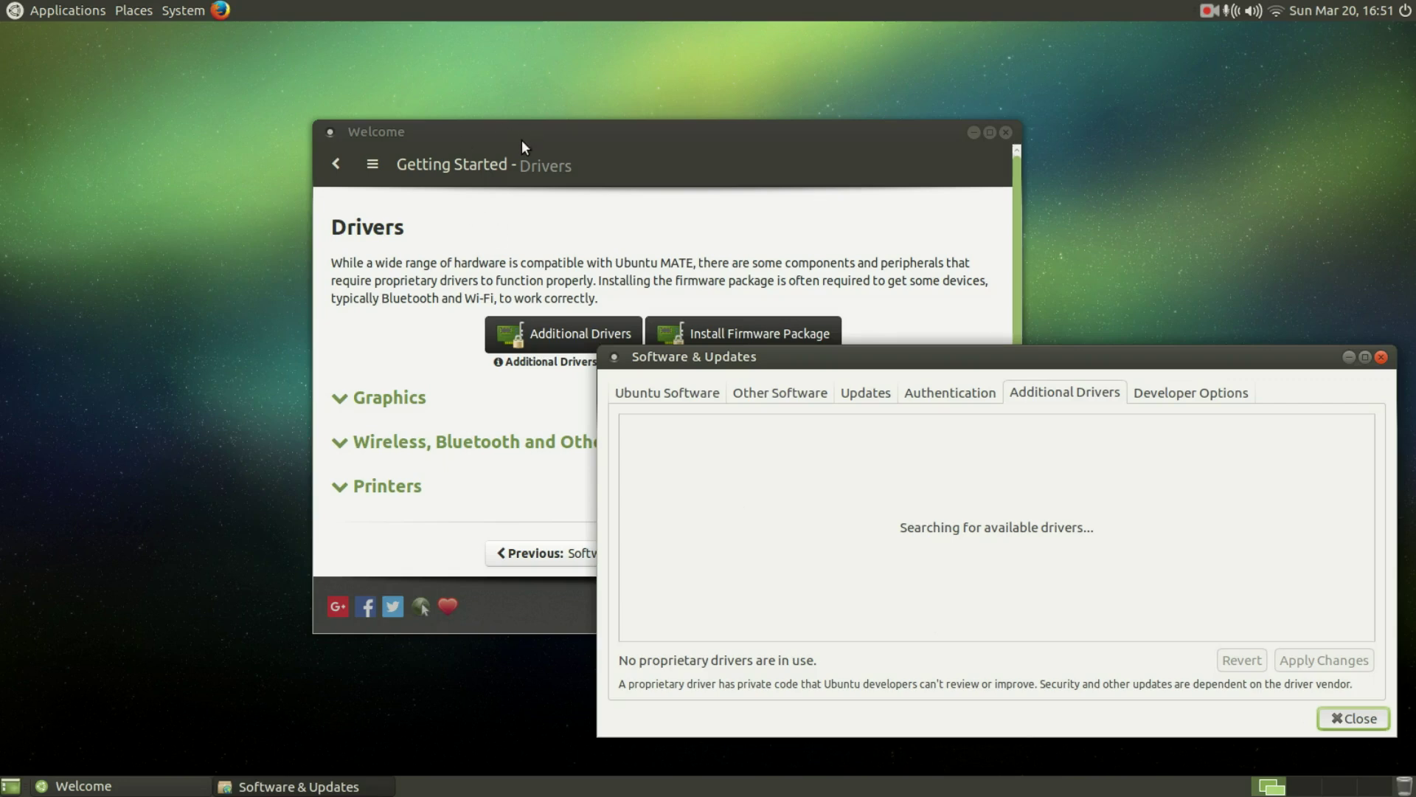
drag(524, 131, 484, 106)
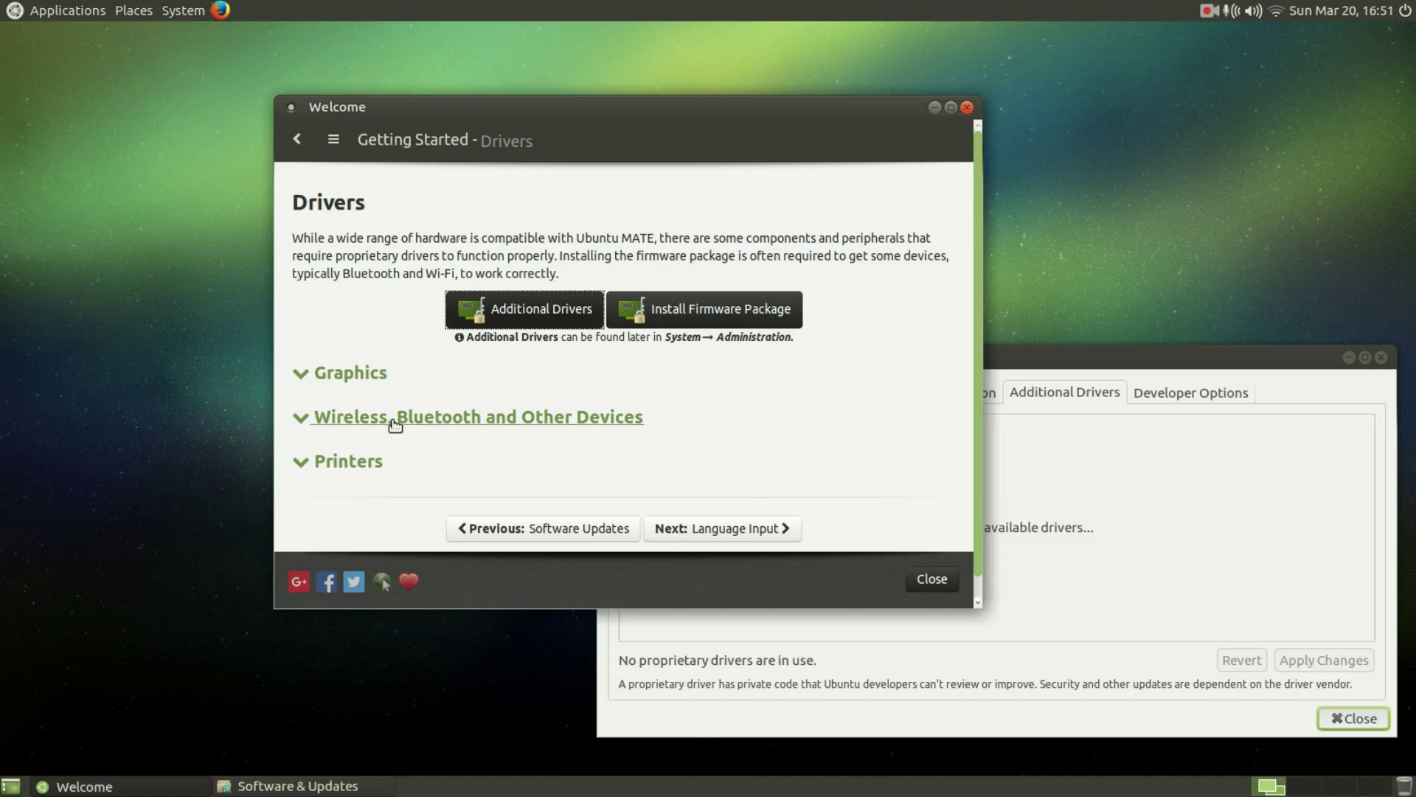
Step: Expand Graphics to show the detected AMD graphics card, then scroll down the Drivers page
click(372, 378)
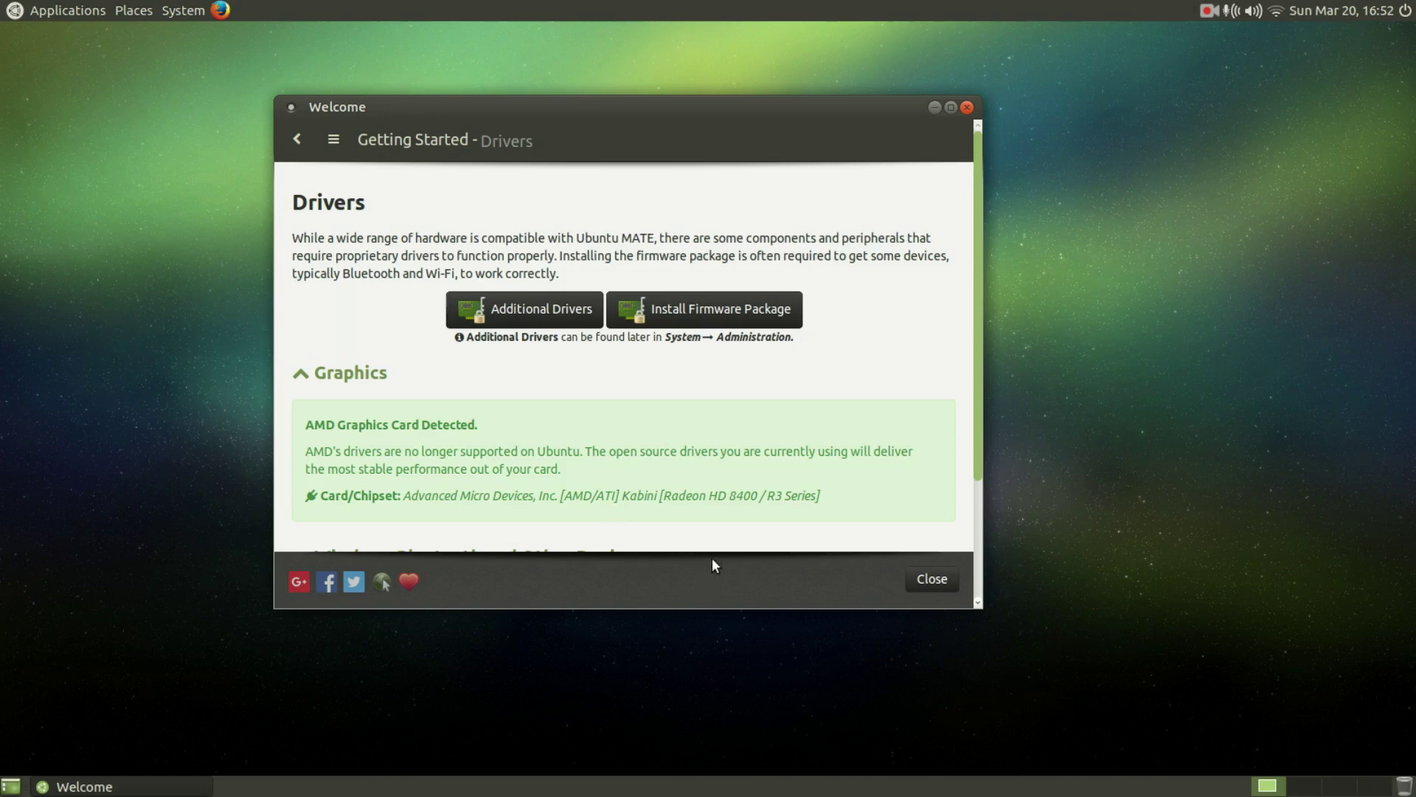
scroll(721, 534, down, 3)
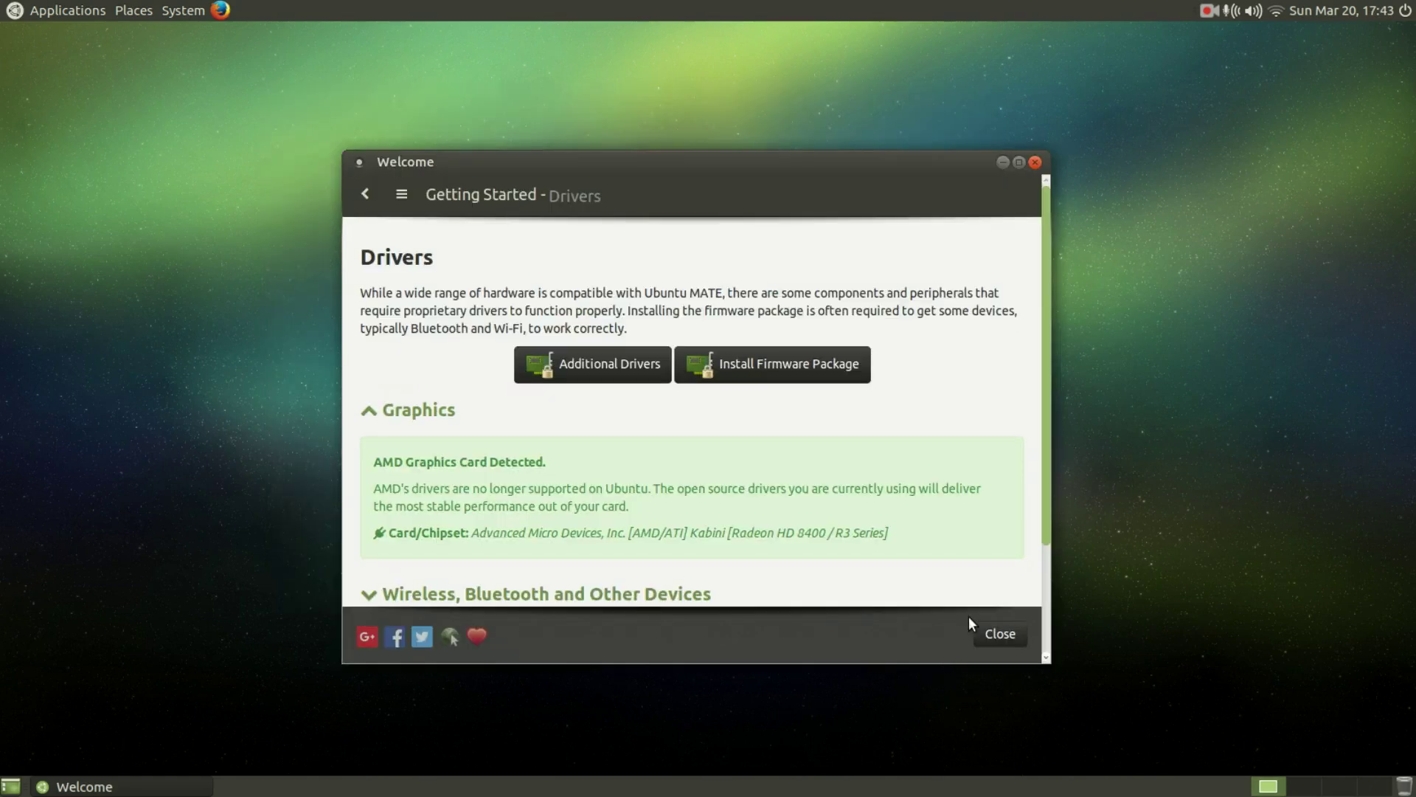
scroll(838, 603, down, 3)
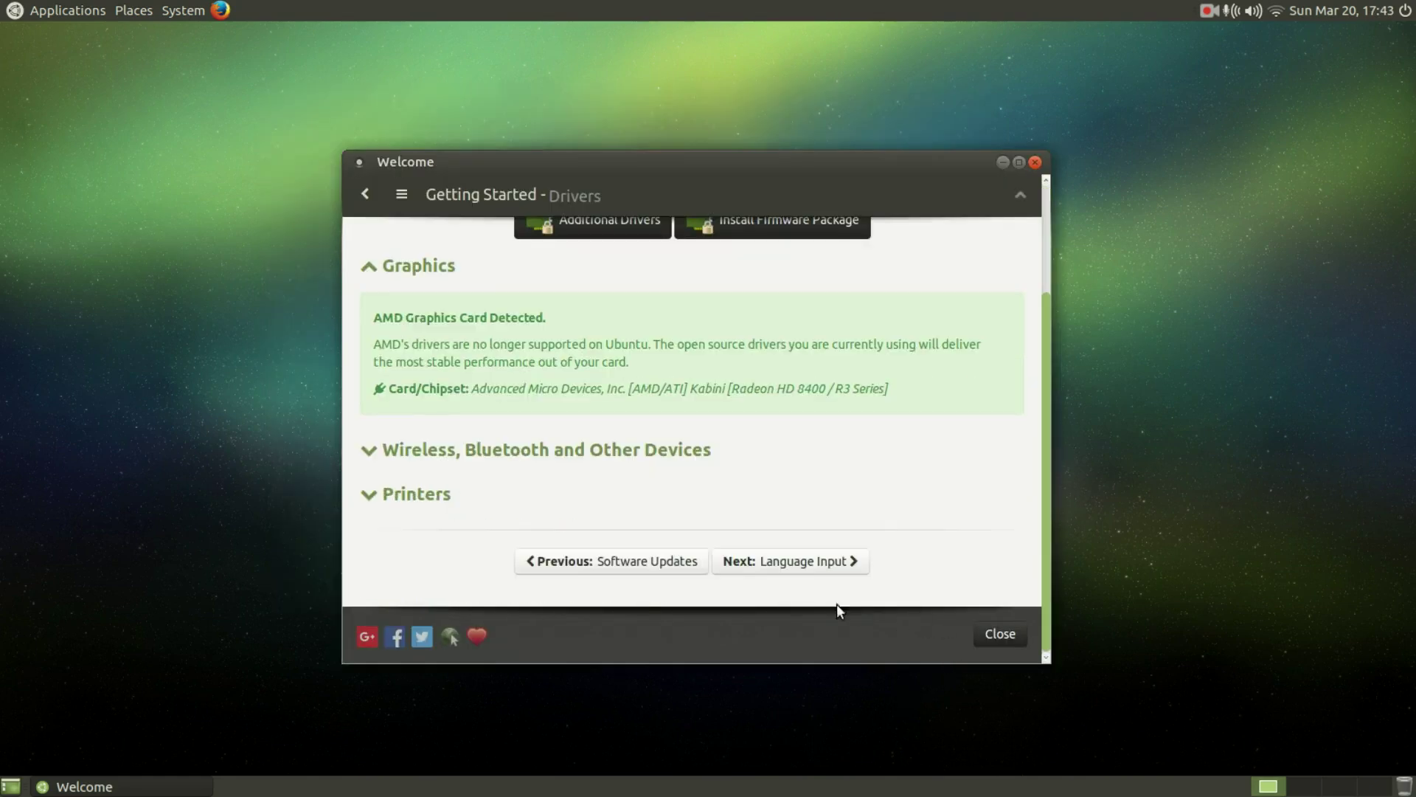
Step: Page through Language Input, Optional Tasks, Customization and Keyboard Shortcuts, then go back
click(771, 565)
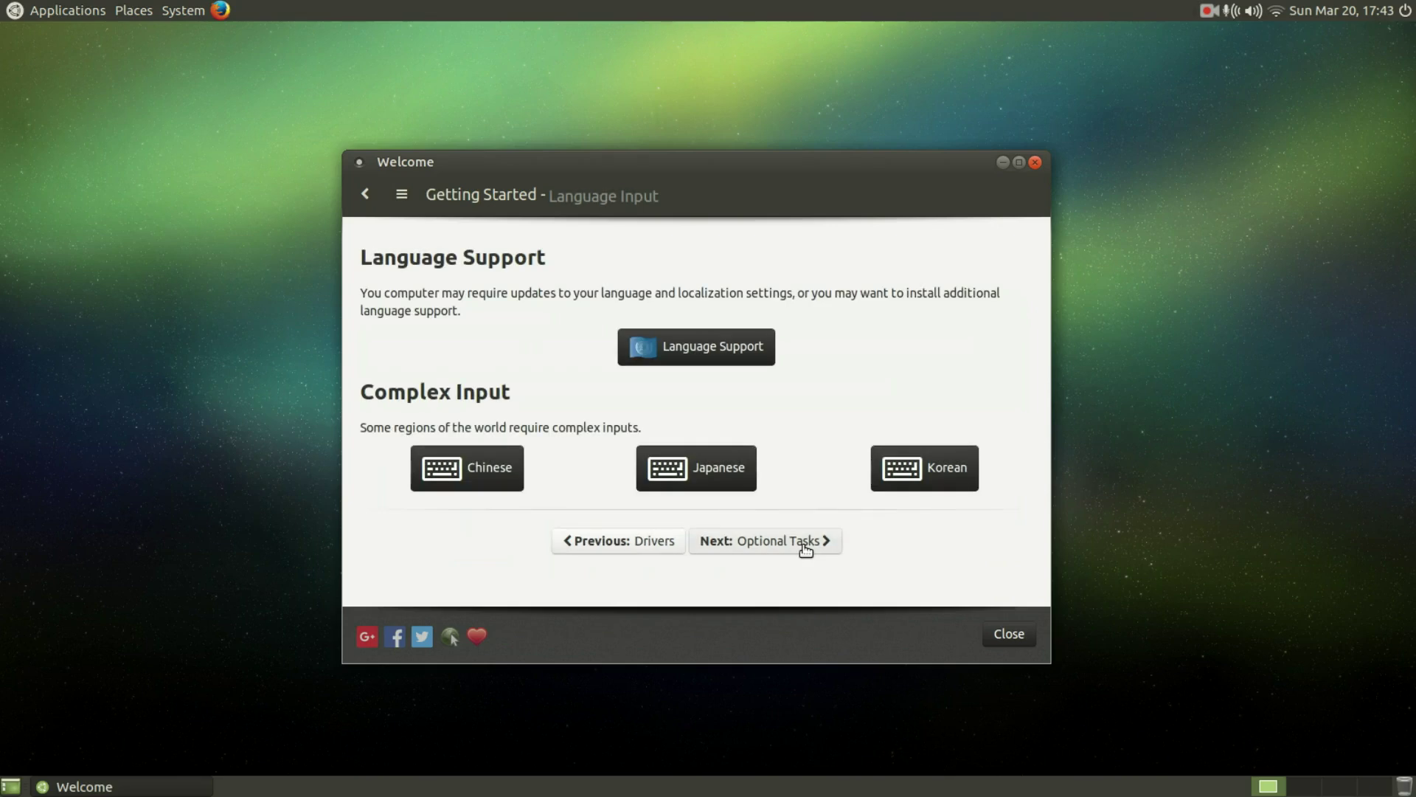
click(807, 550)
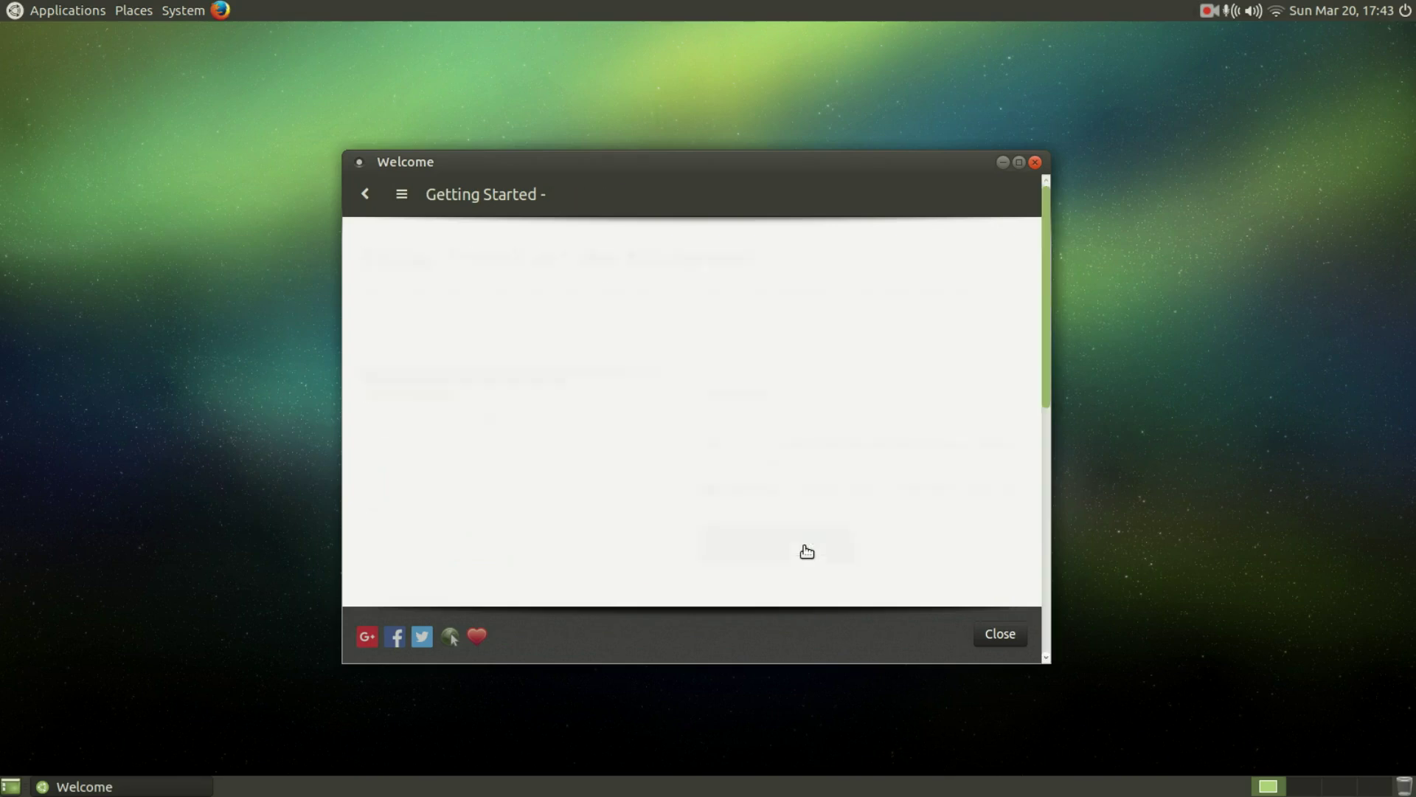
scroll(806, 549, down, 8)
scroll(806, 554, down, 1)
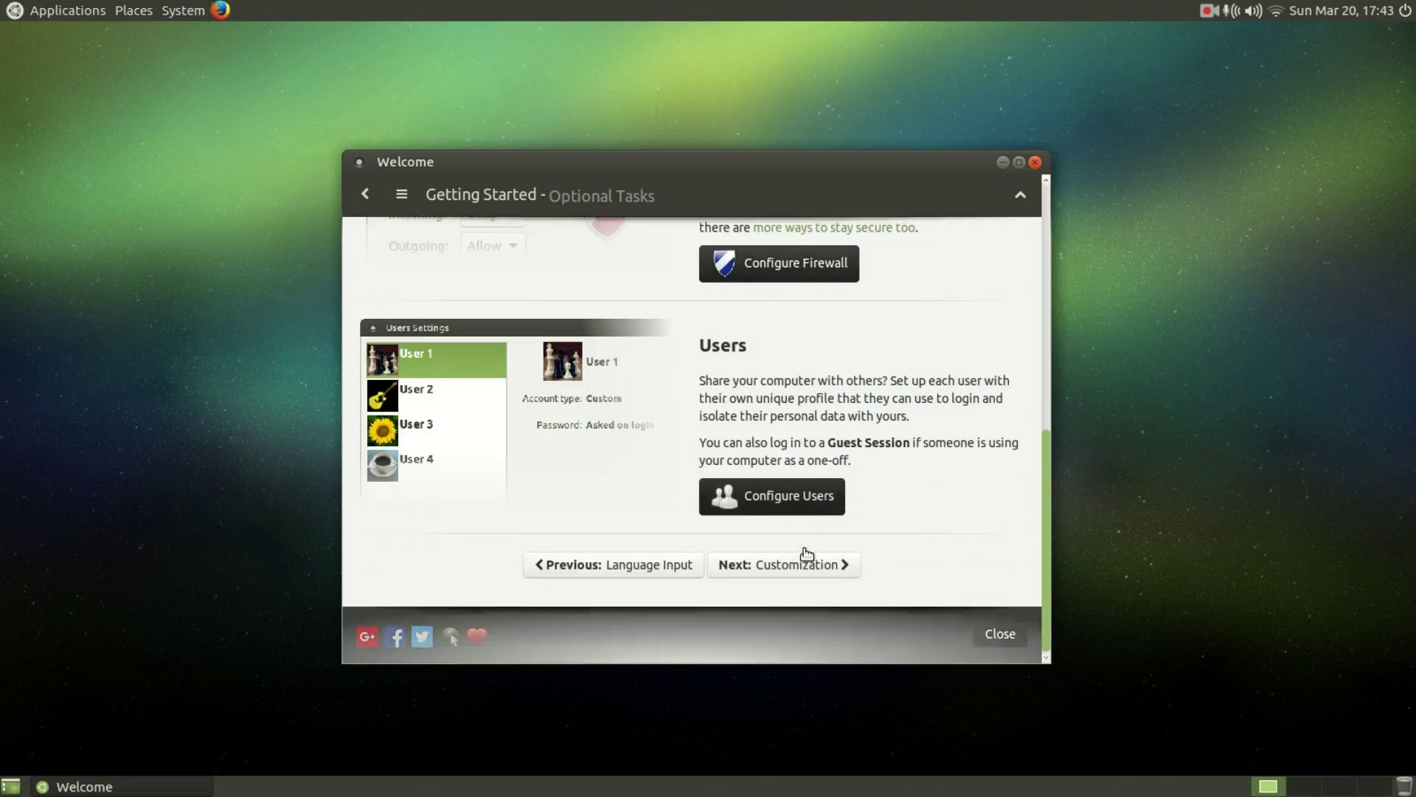
click(812, 565)
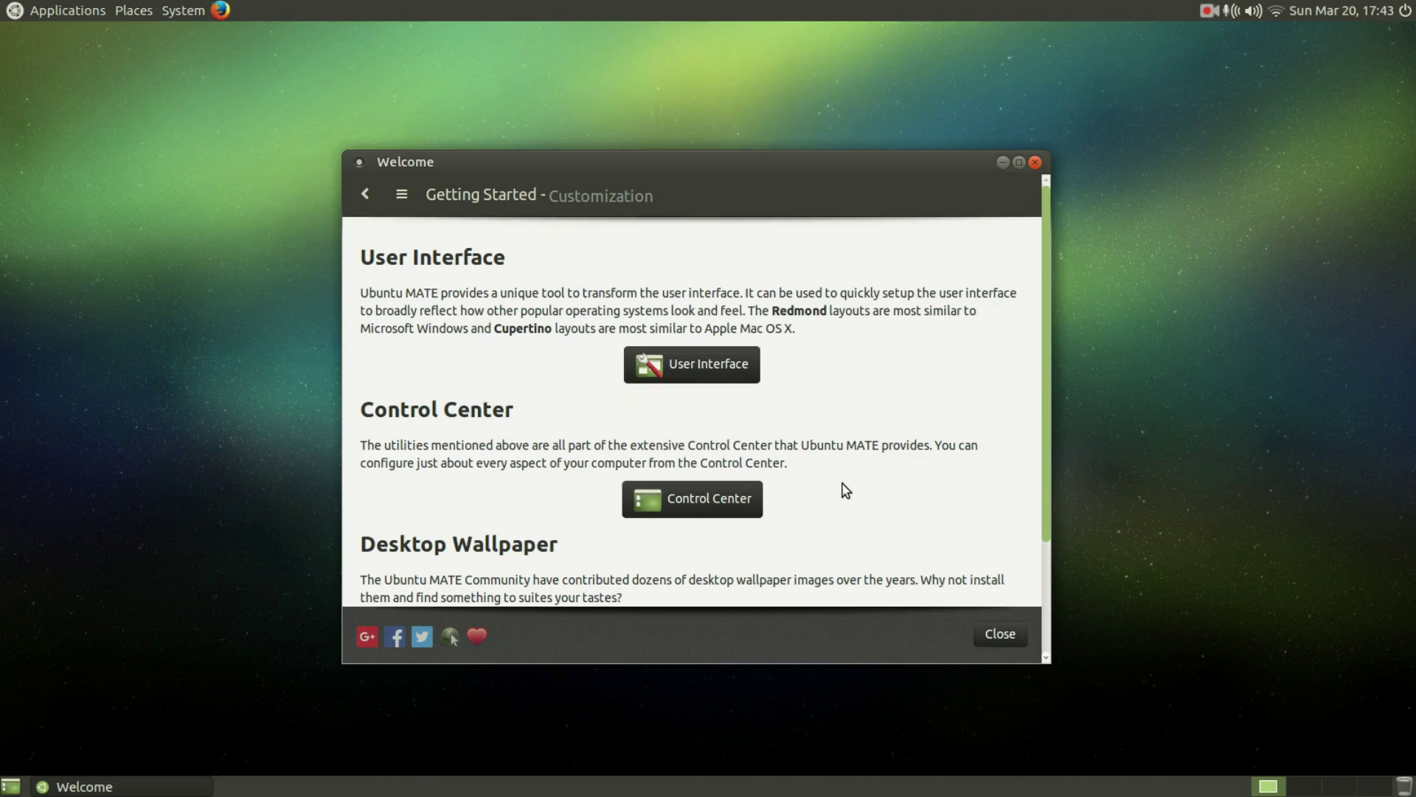
scroll(846, 491, down, 3)
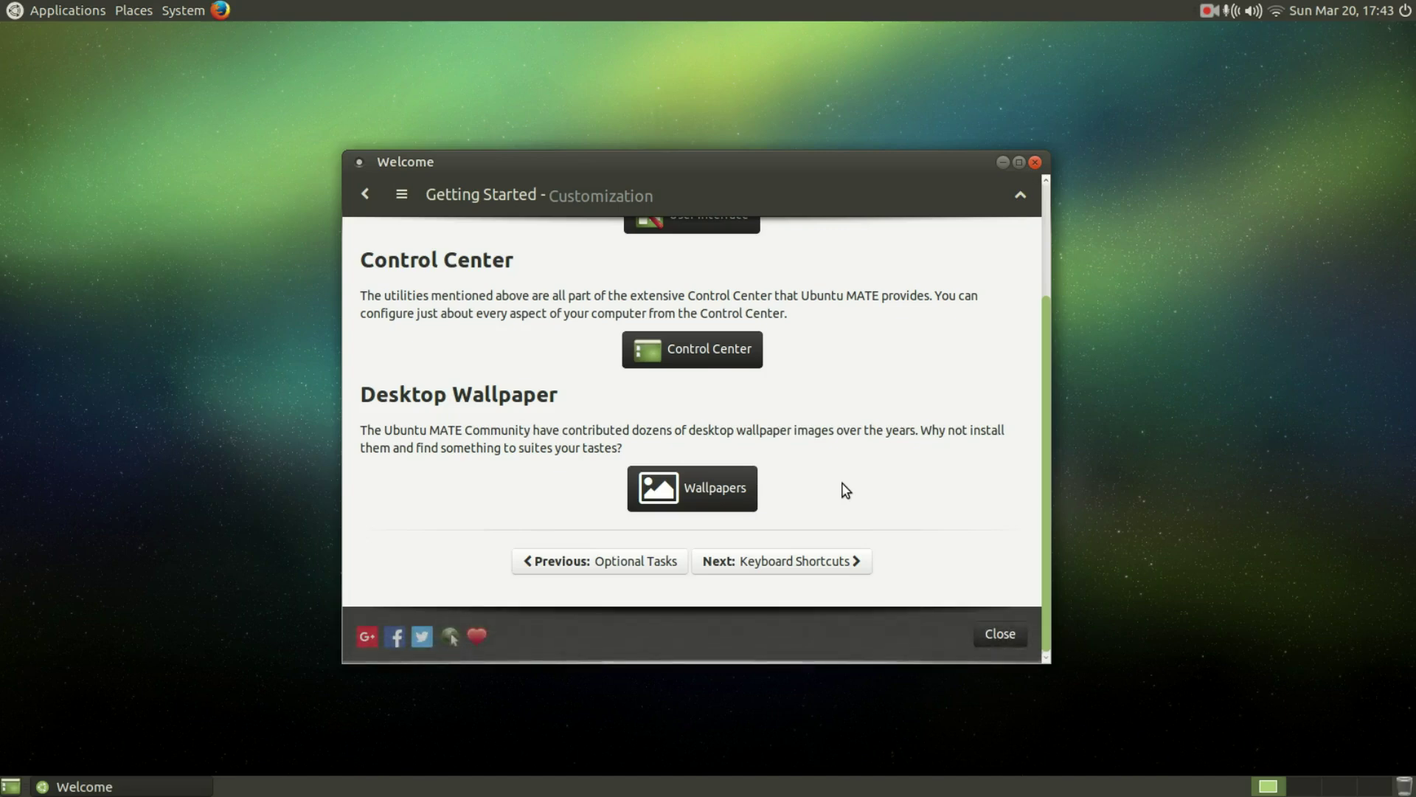
click(811, 564)
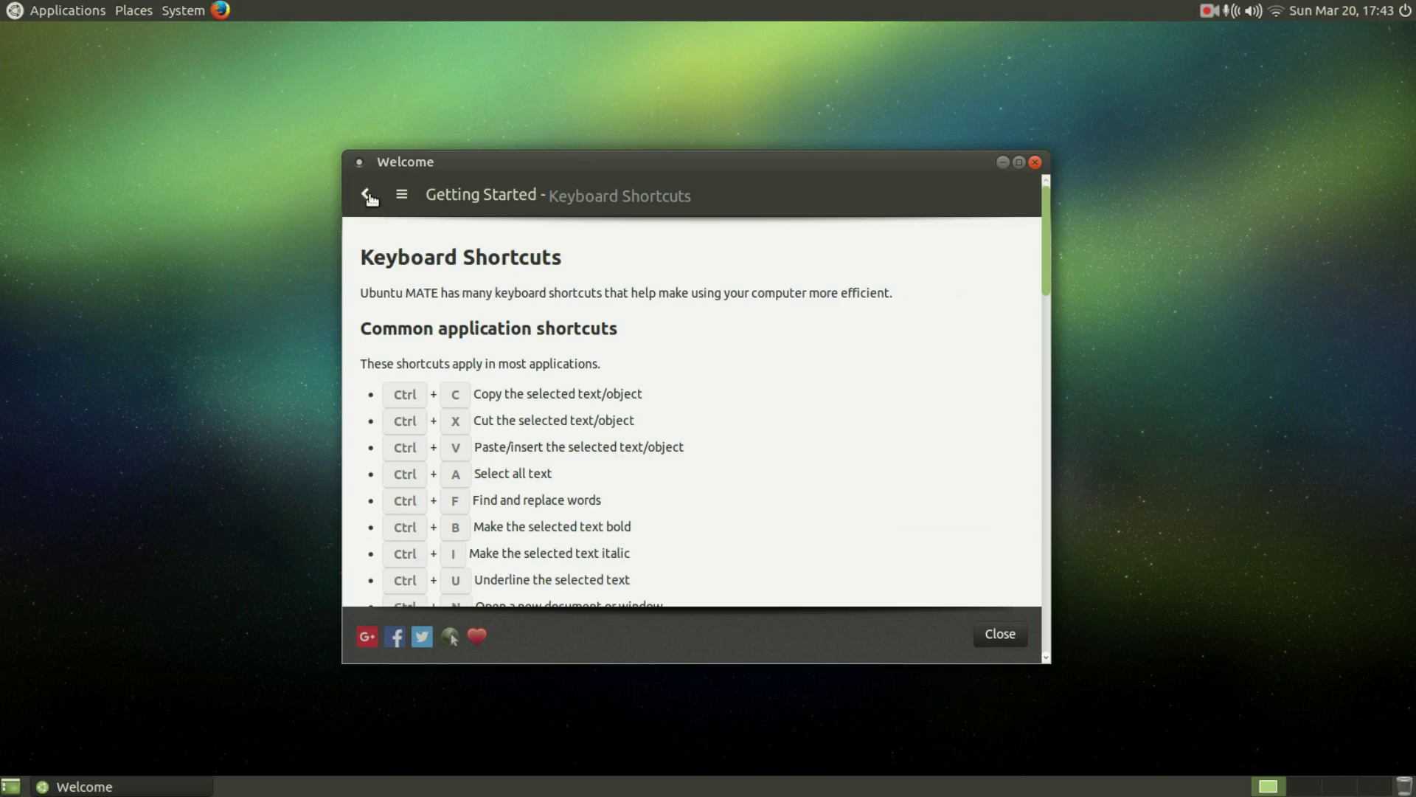
key(alt+Left)
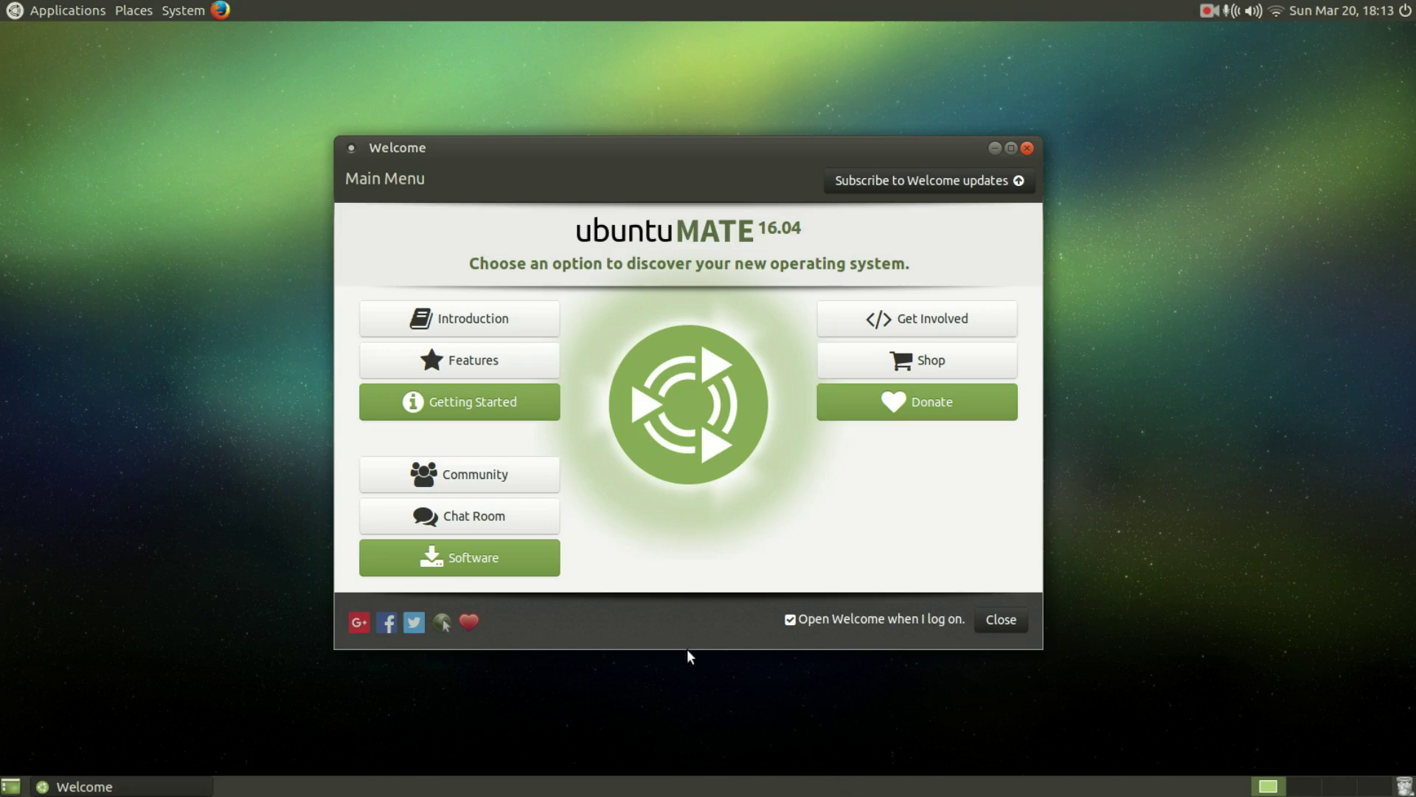
Step: Open Software Boutique from the Main Menu, glancing at System > Administration while it loads
click(553, 573)
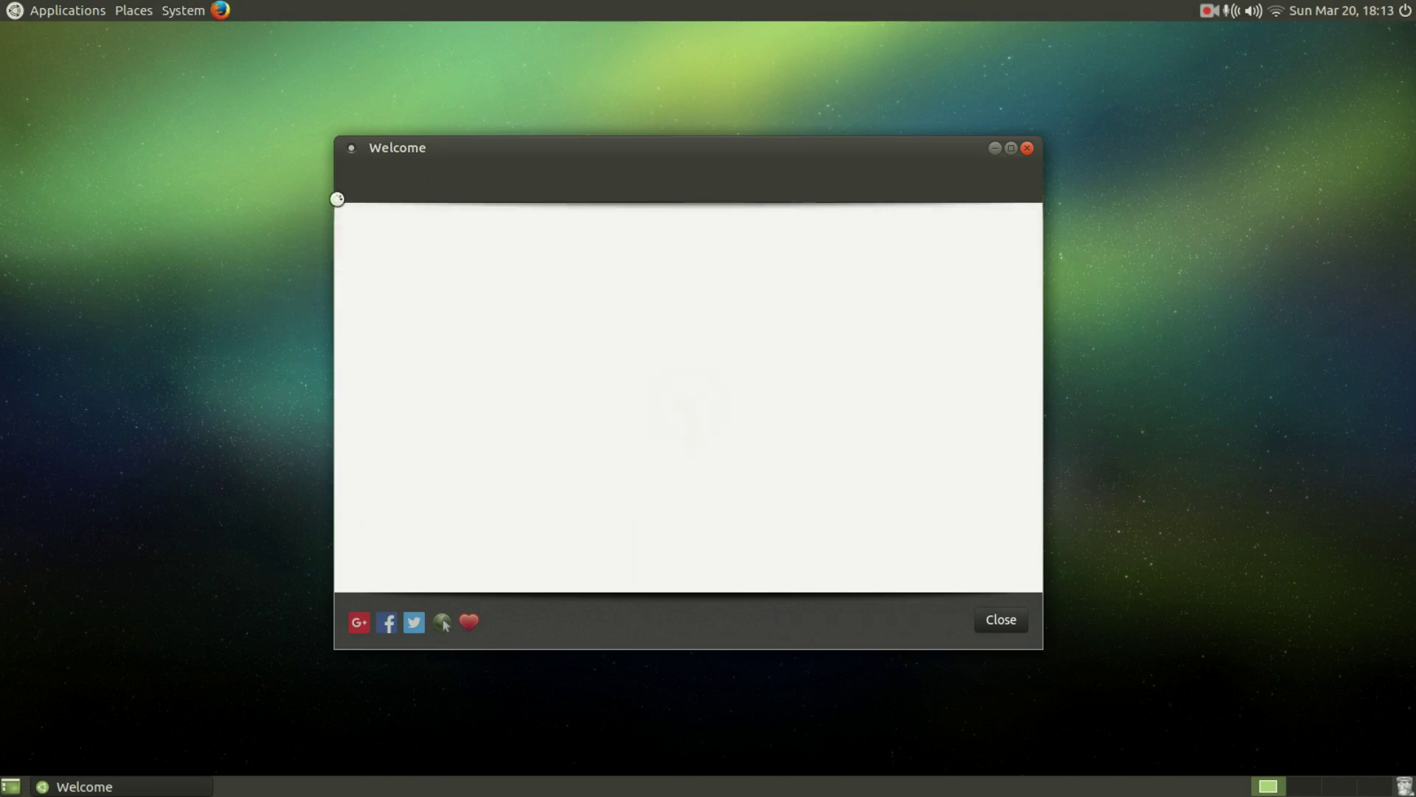
click(188, 10)
mouse_move(211, 38)
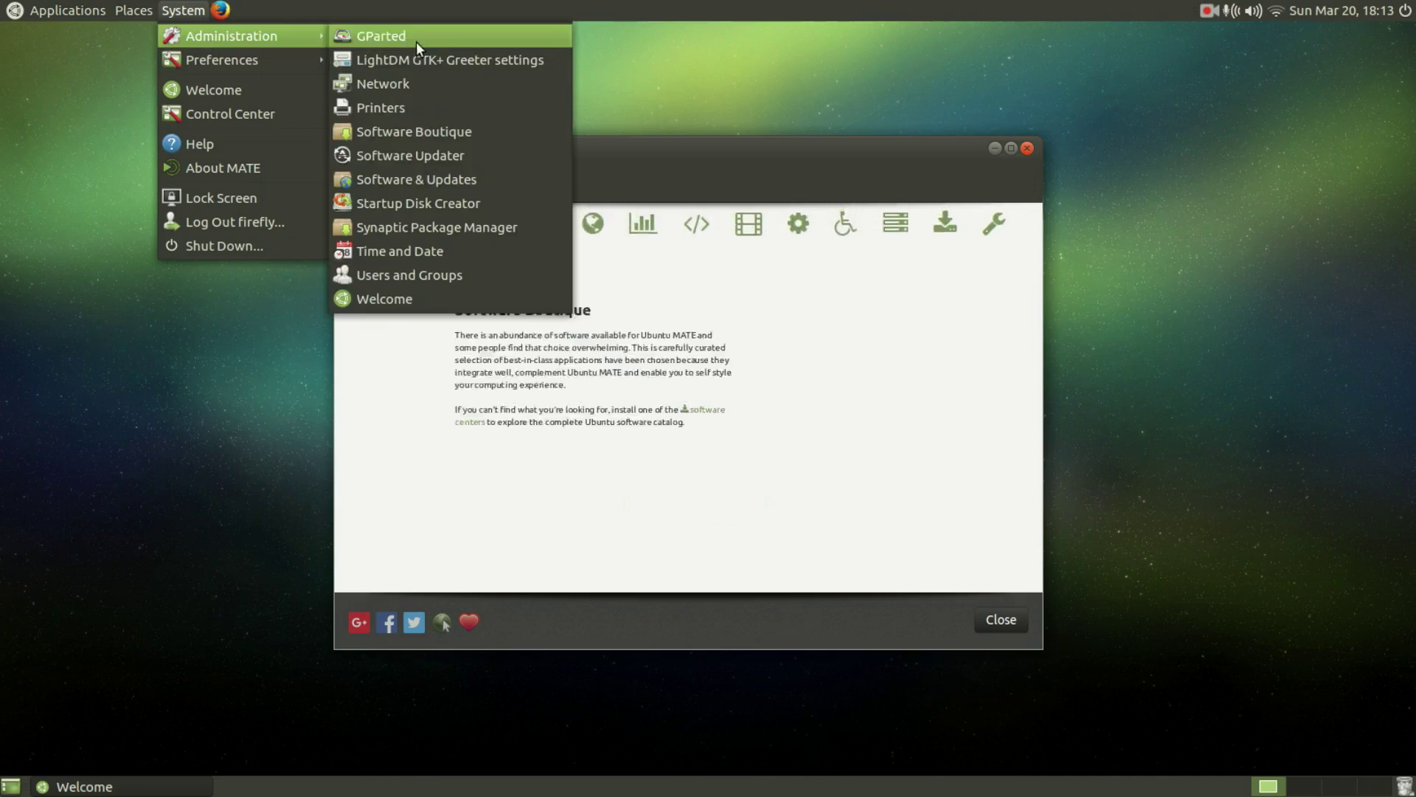
click(723, 383)
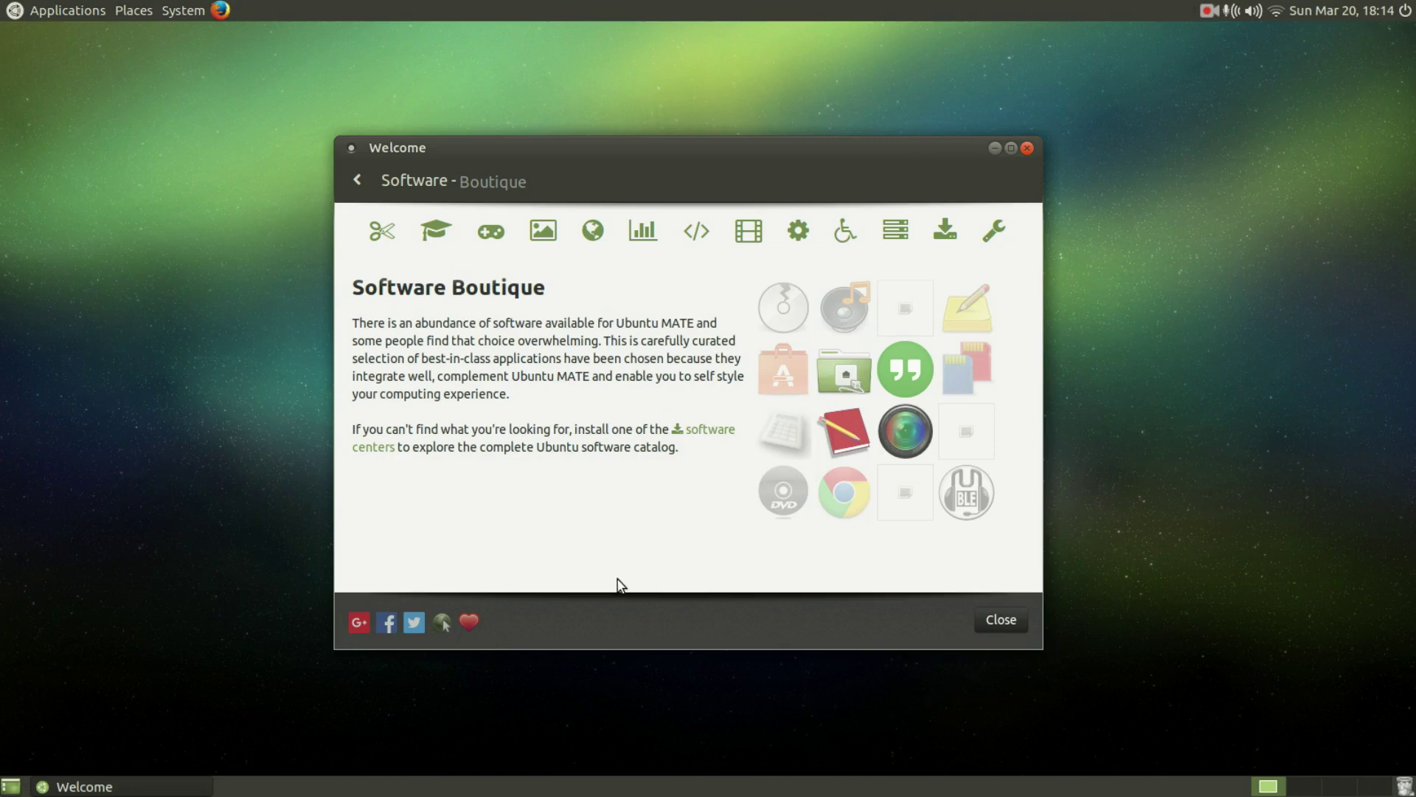
Step: Glance at the applications menu, then browse the Games and Office categories
click(8, 8)
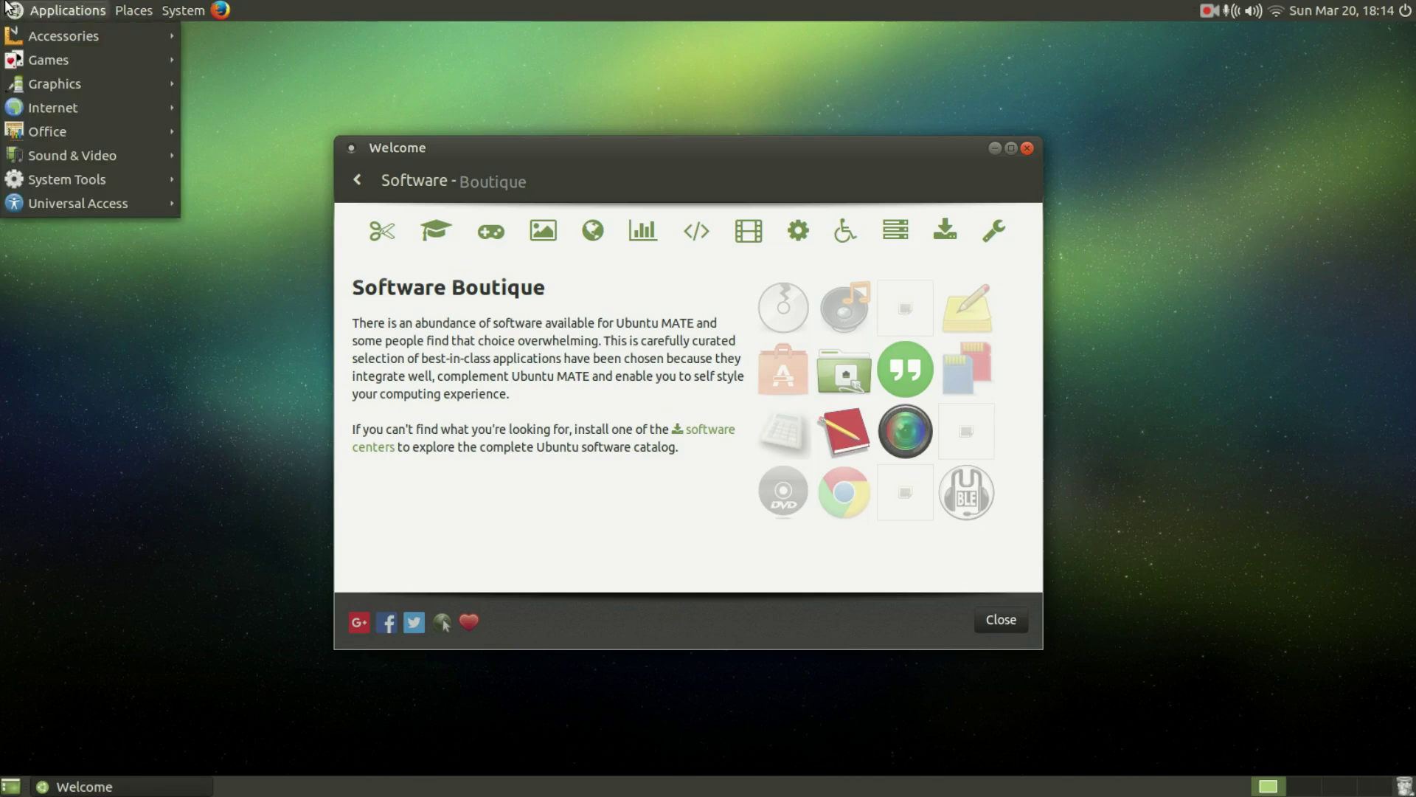
click(679, 568)
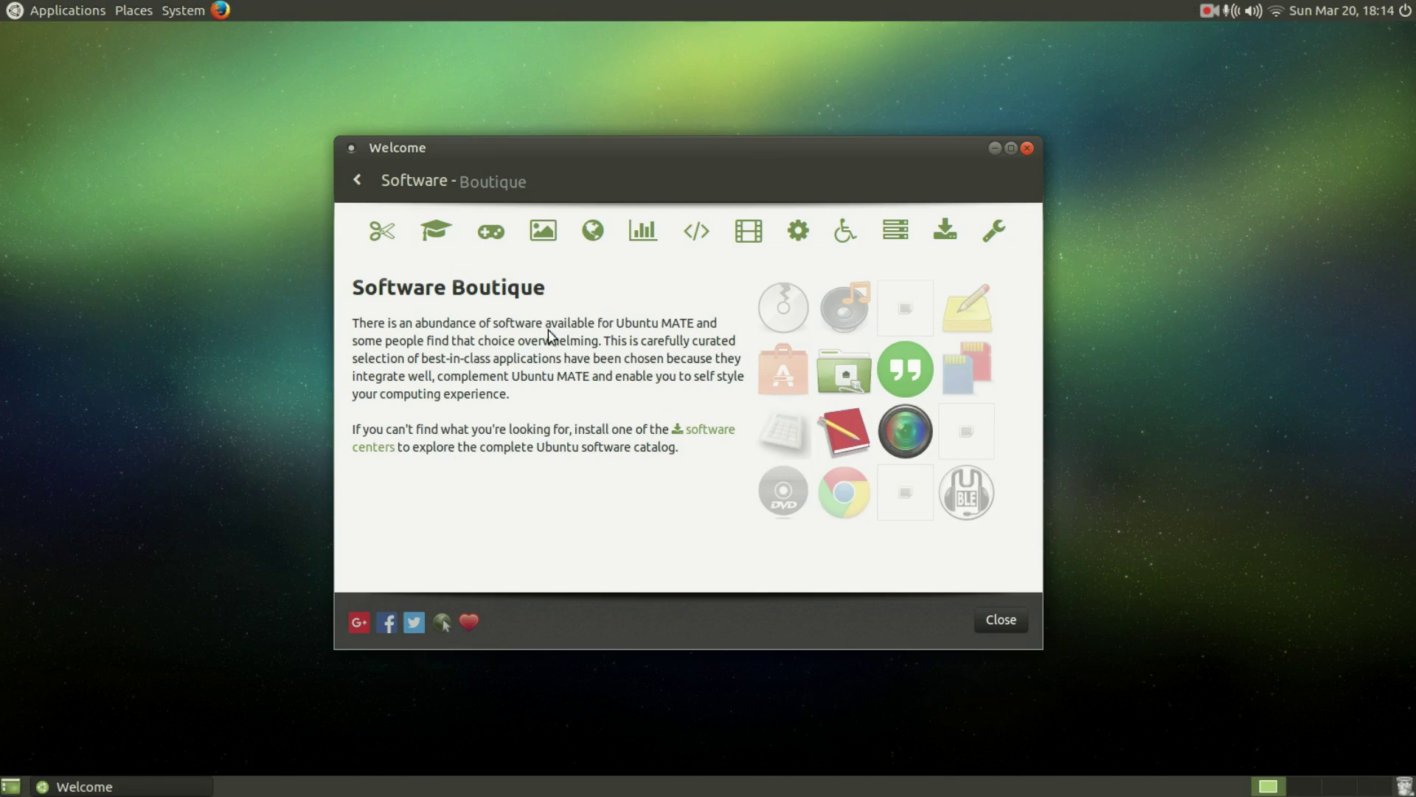
click(488, 234)
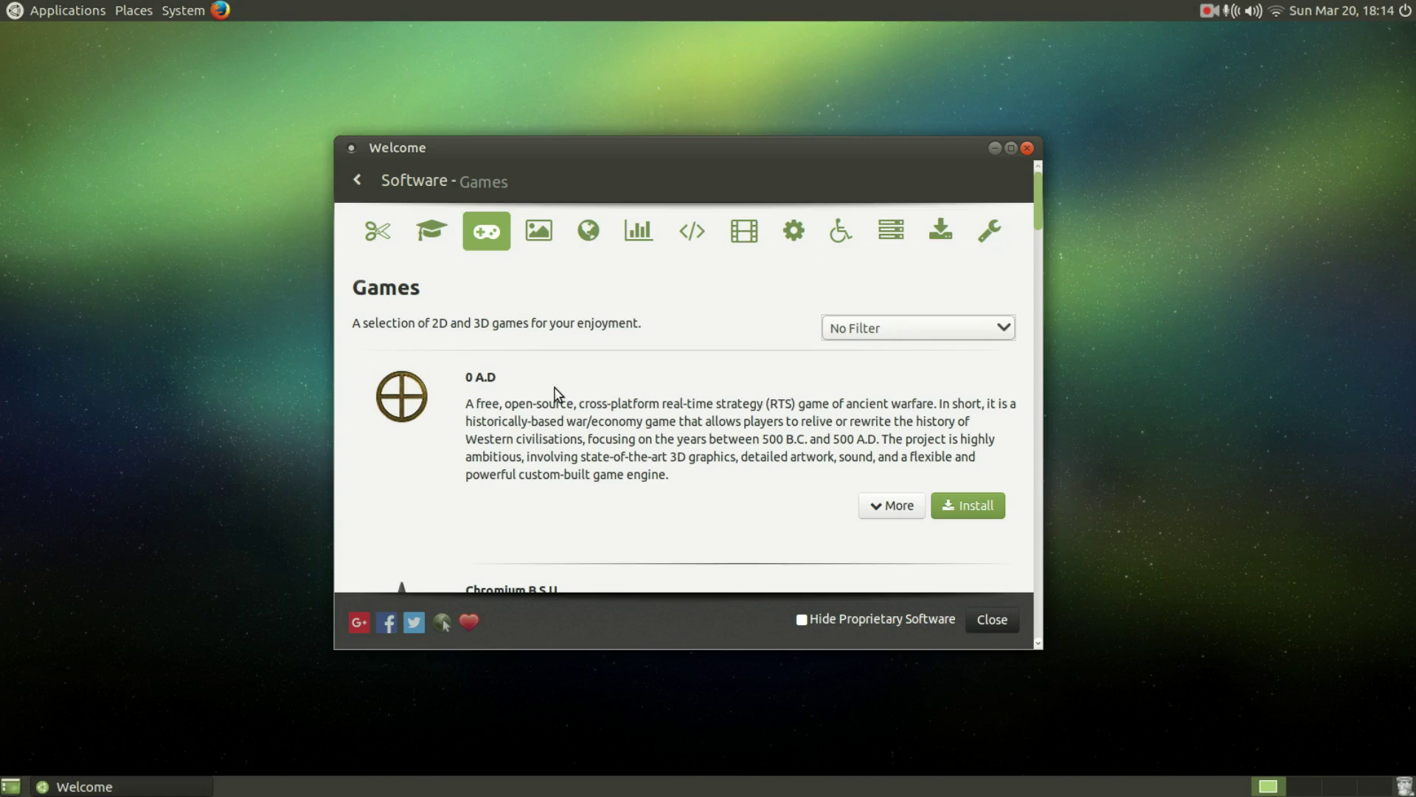
click(635, 234)
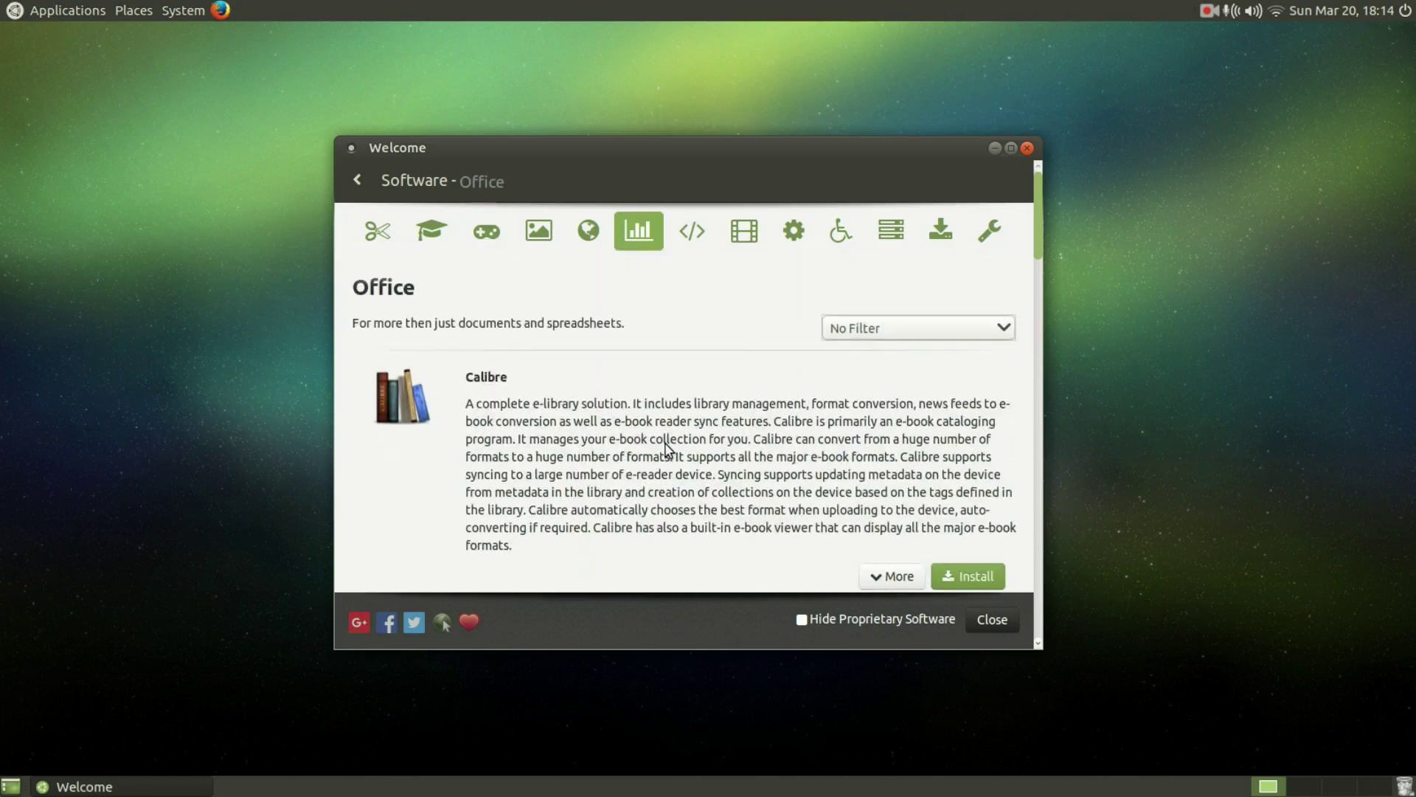
scroll(667, 448, down, 5)
Step: Browse the Graphics category and Discover More Software, then return to Graphics
click(538, 227)
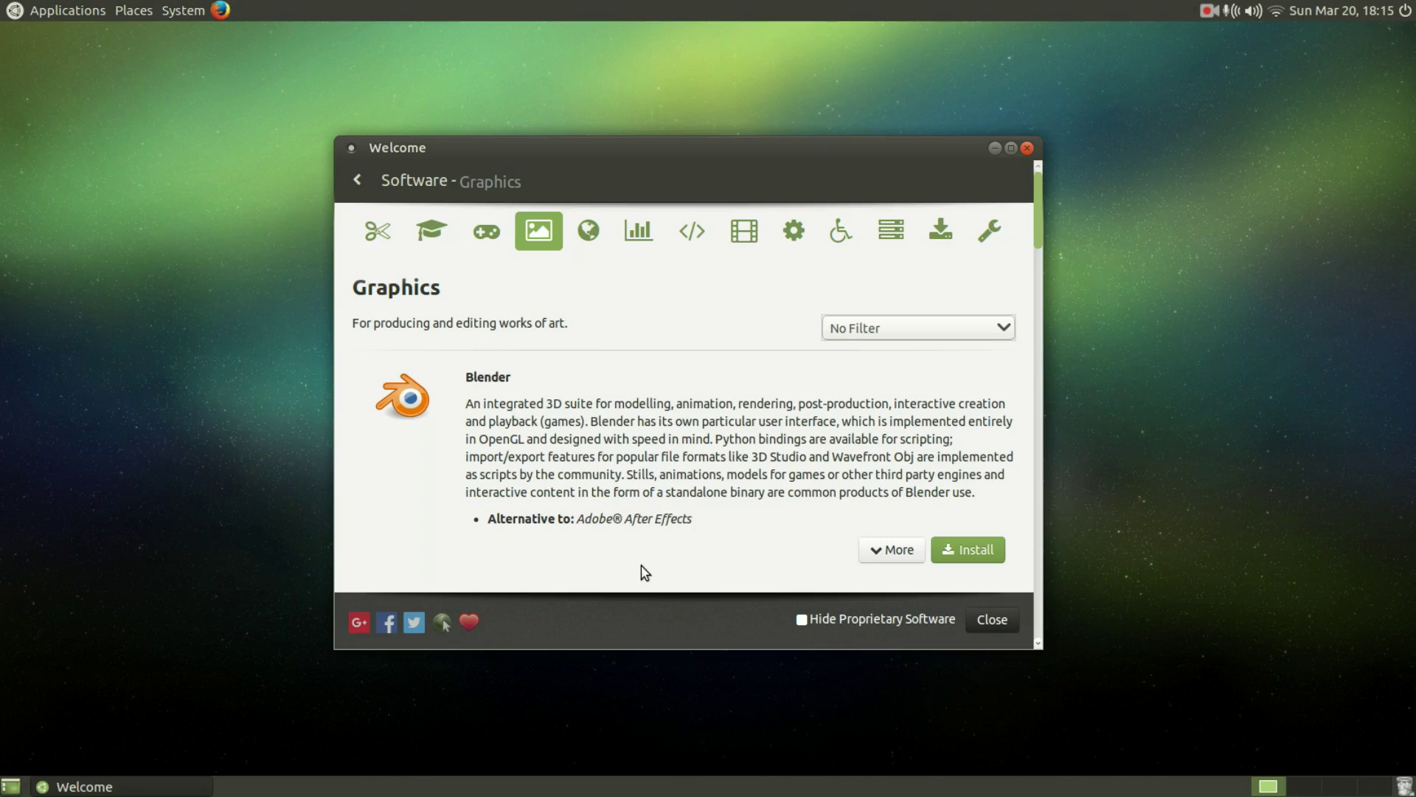
scroll(645, 572, down, 5)
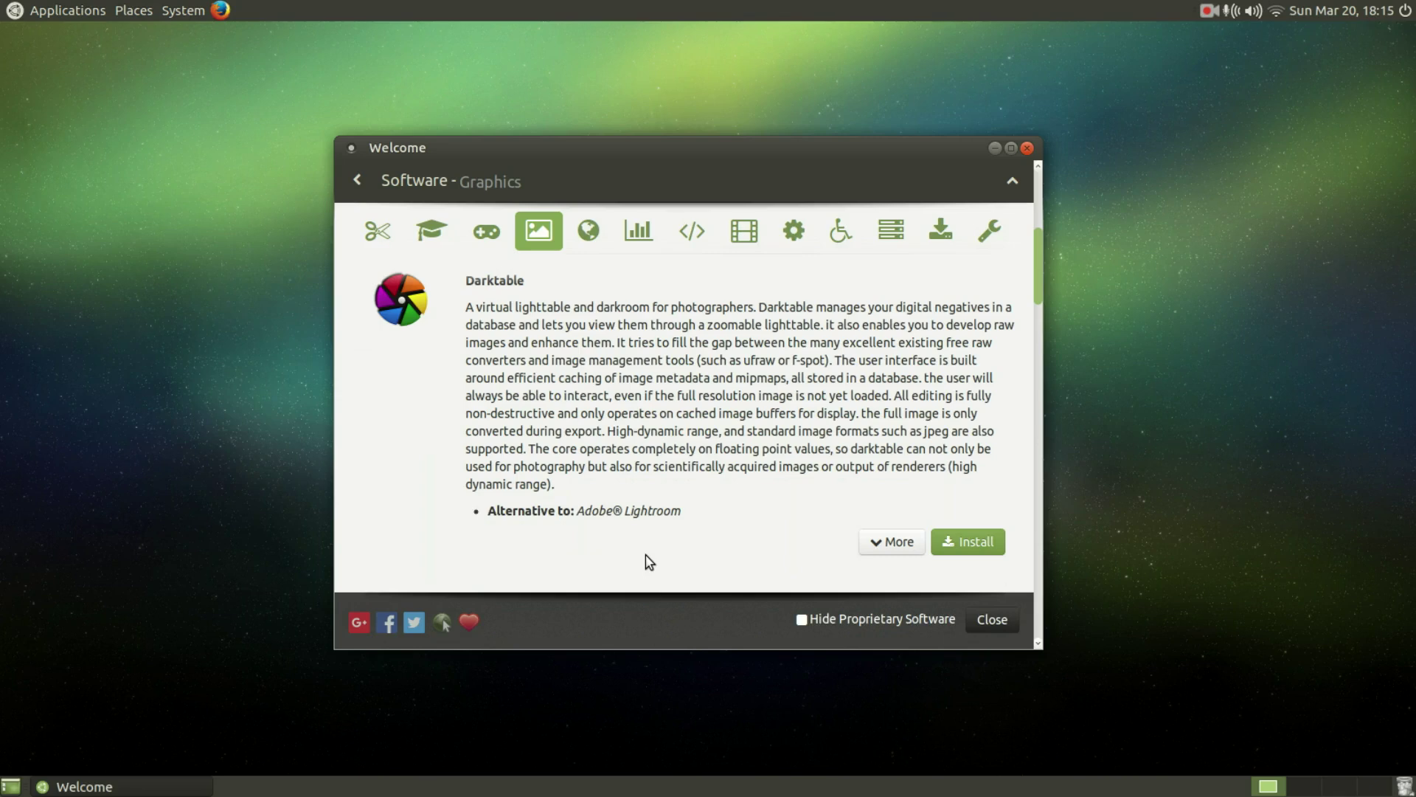
scroll(632, 543, up, 5)
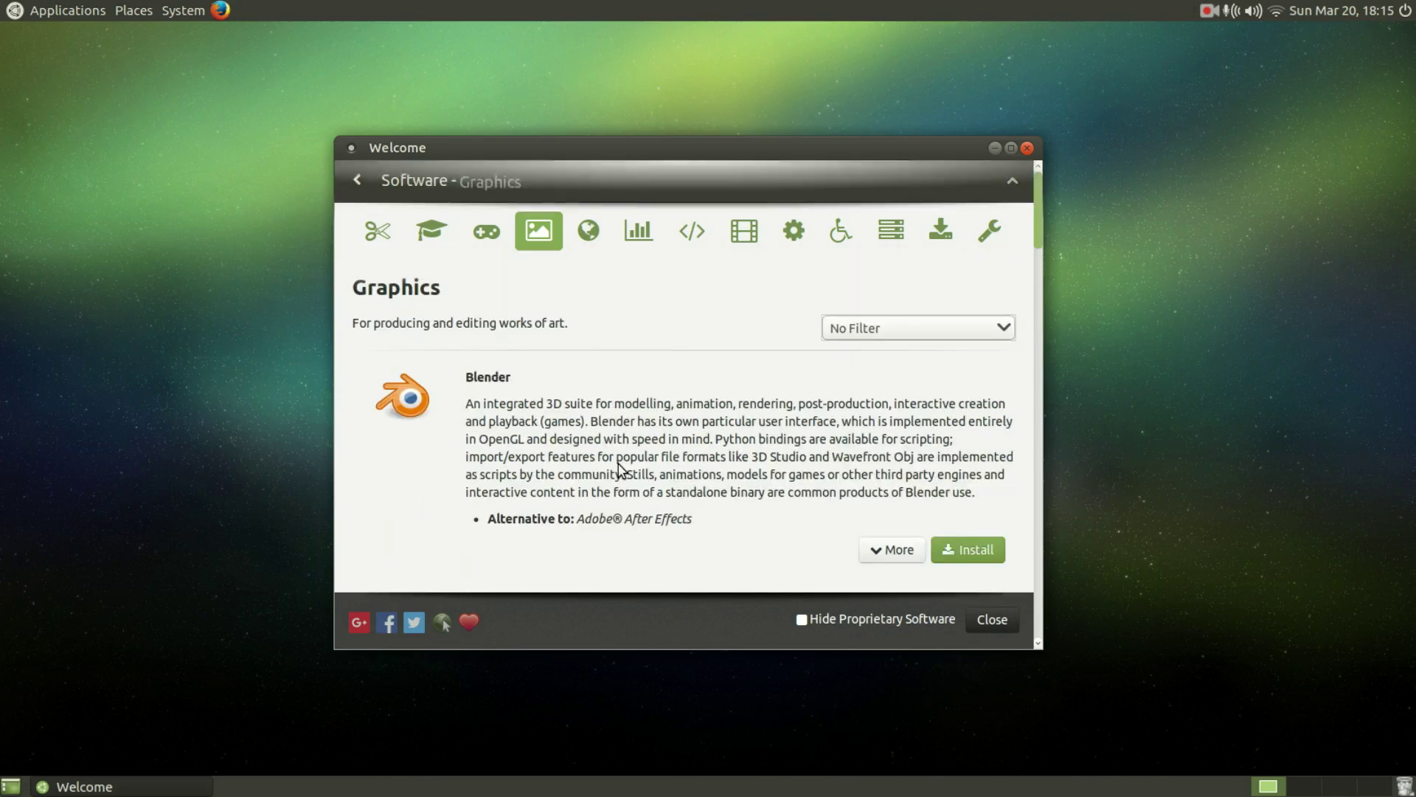
click(941, 232)
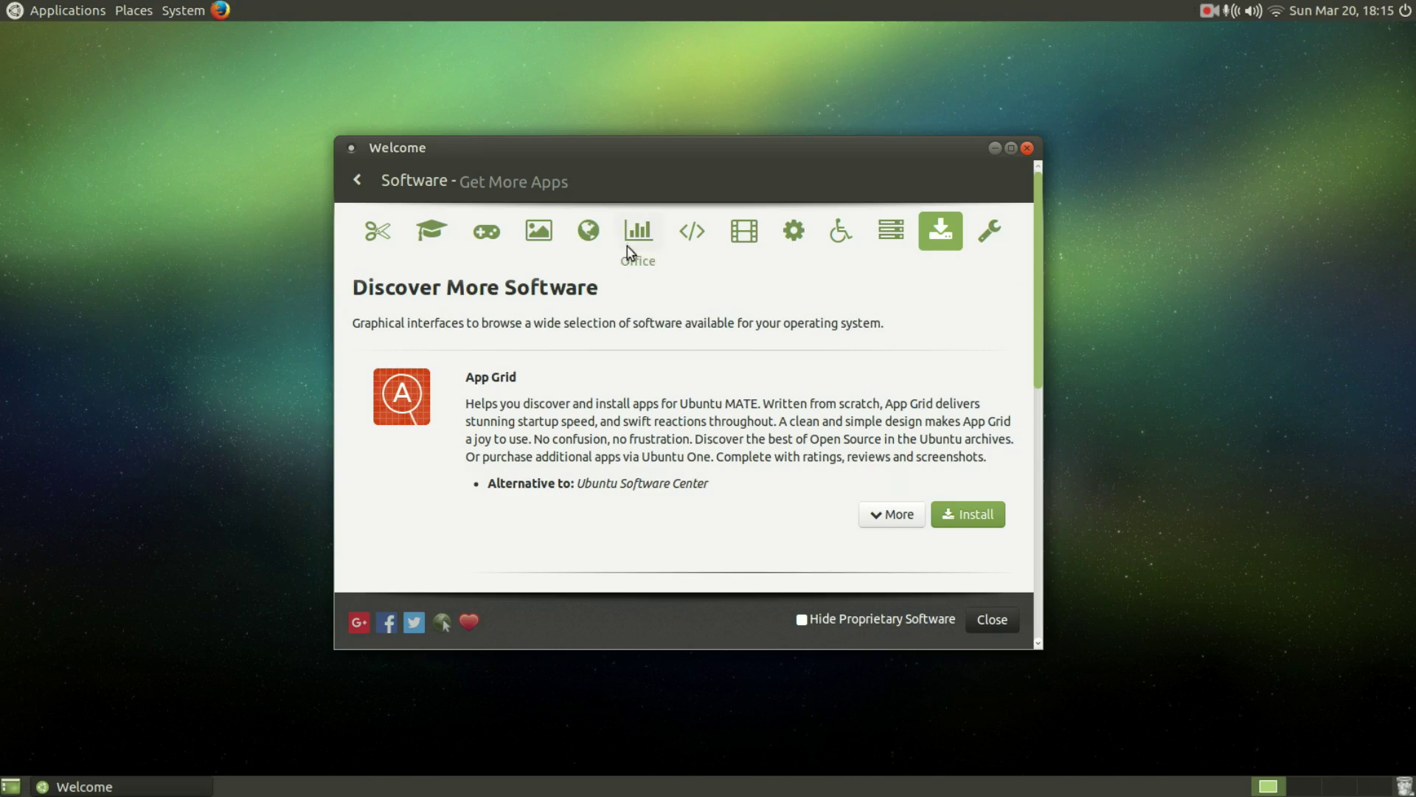
click(539, 232)
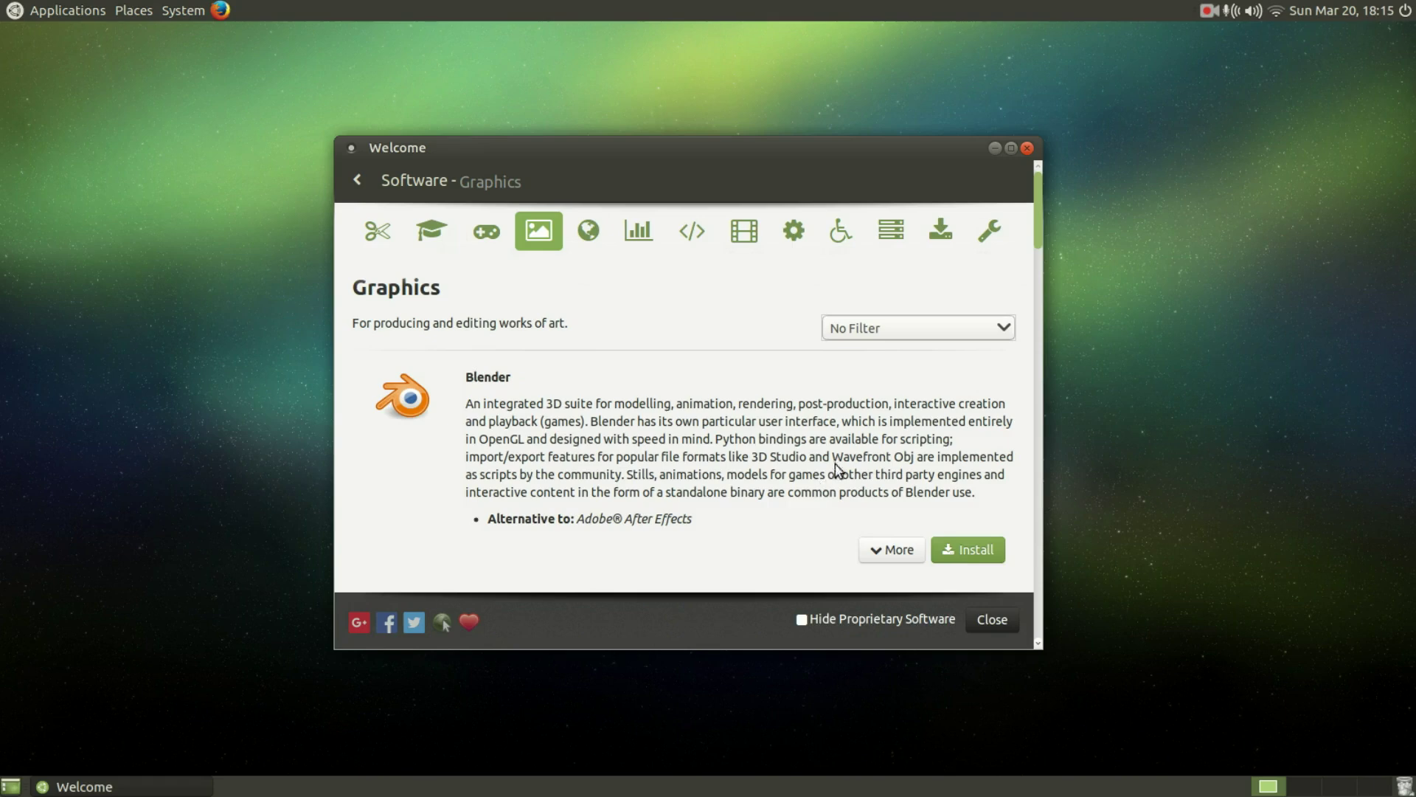
scroll(814, 463, down, 5)
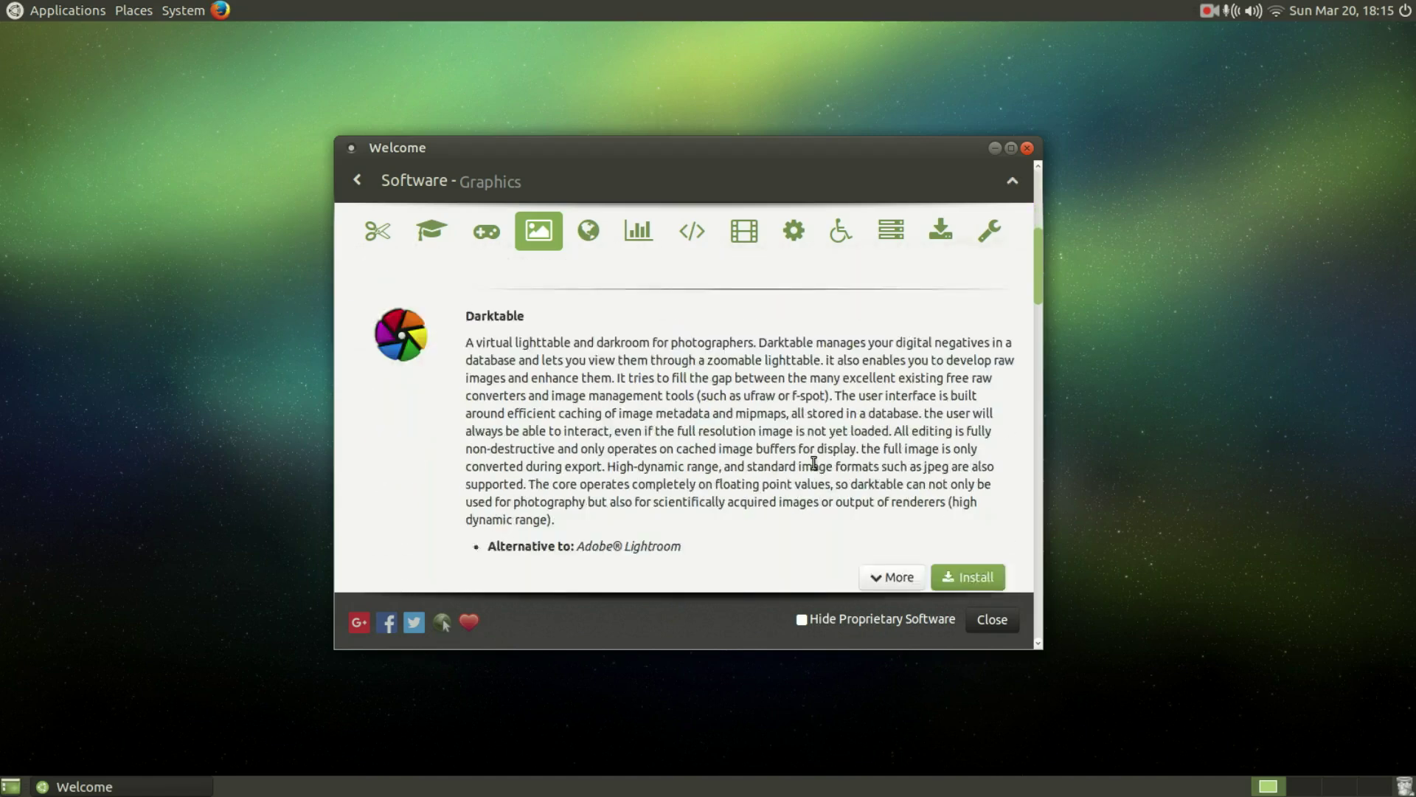
Step: Open the Internet category and peek at the Applications menu's Games
click(588, 229)
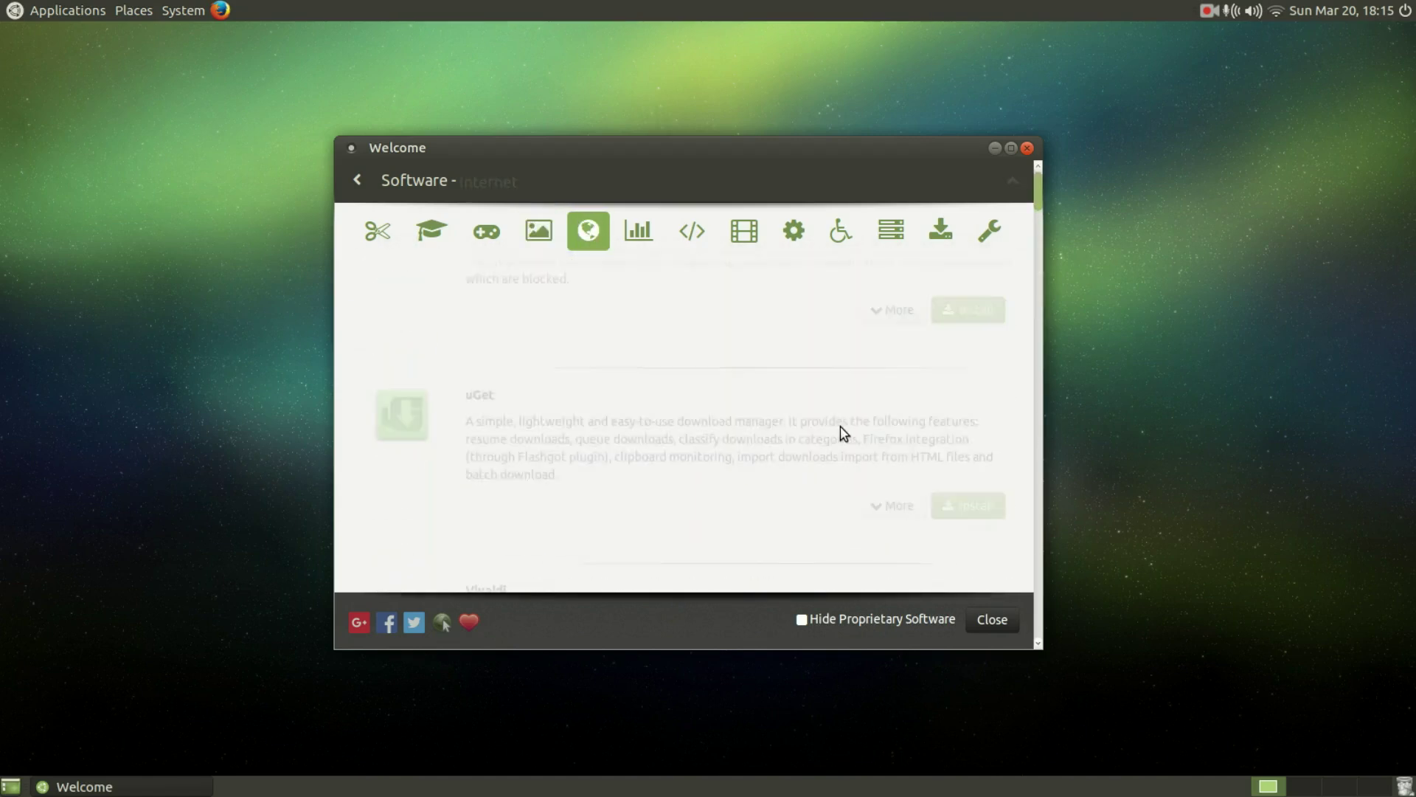
scroll(839, 427, down, 1)
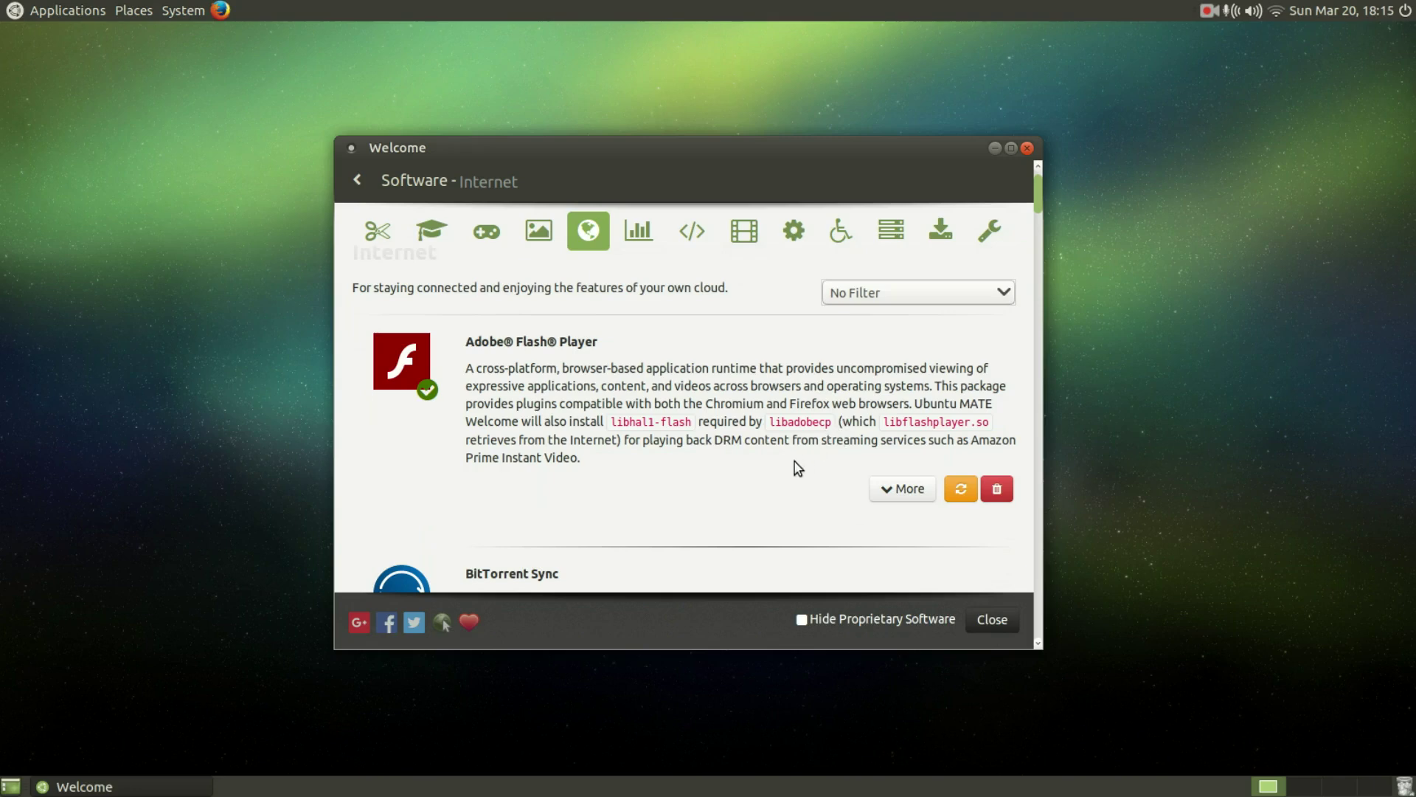
click(51, 9)
mouse_move(68, 59)
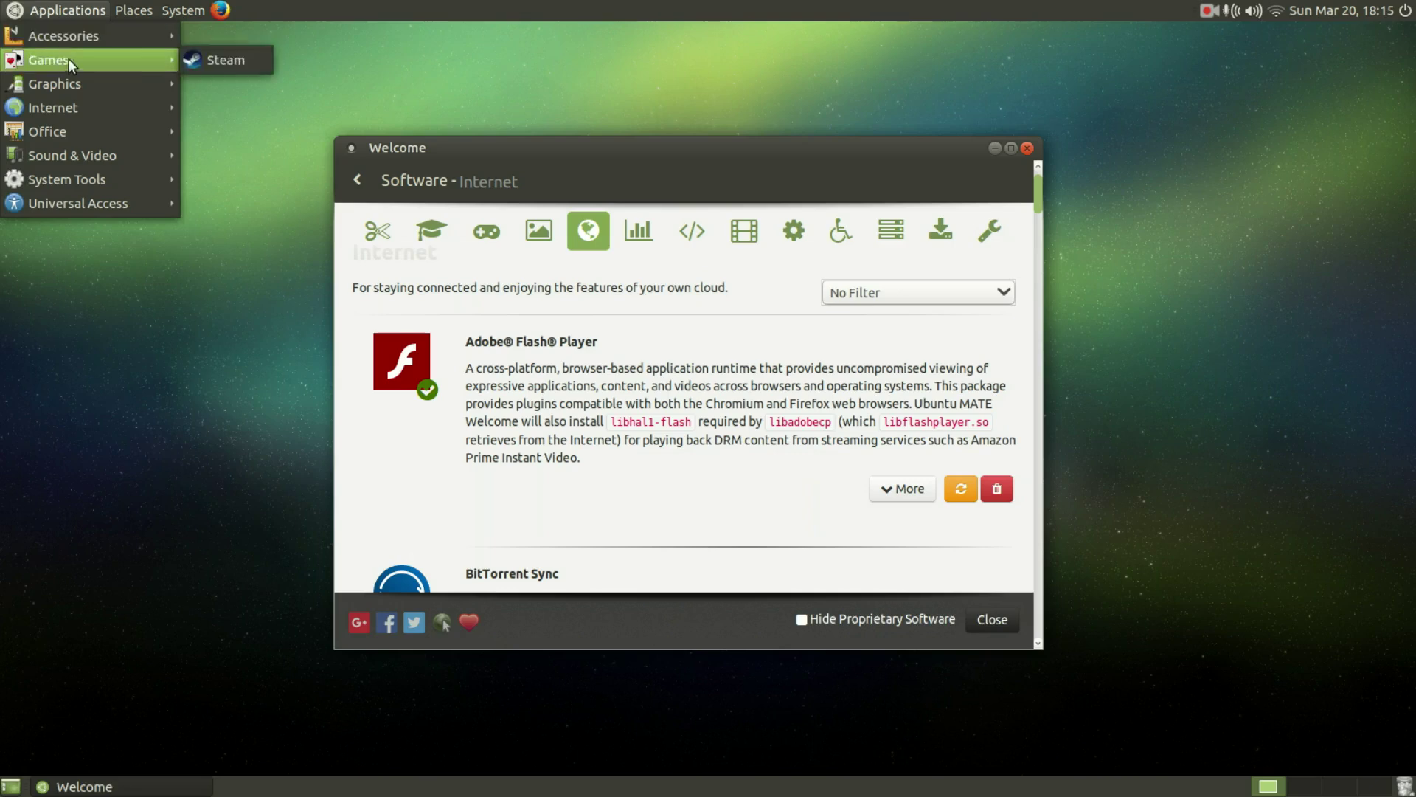
click(263, 53)
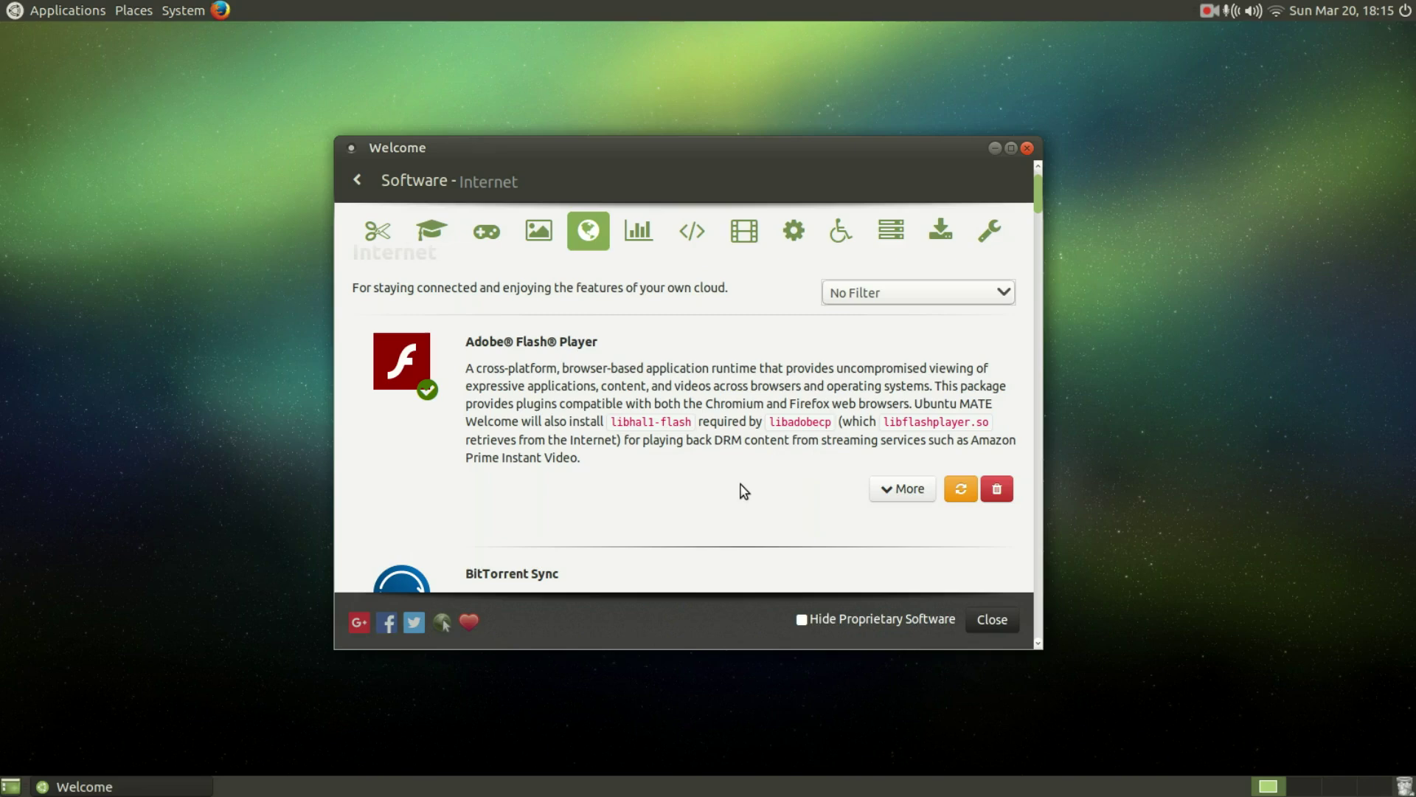
Step: Scroll through the Internet apps, then open the Get More Apps page with Synaptic
scroll(744, 491, down, 5)
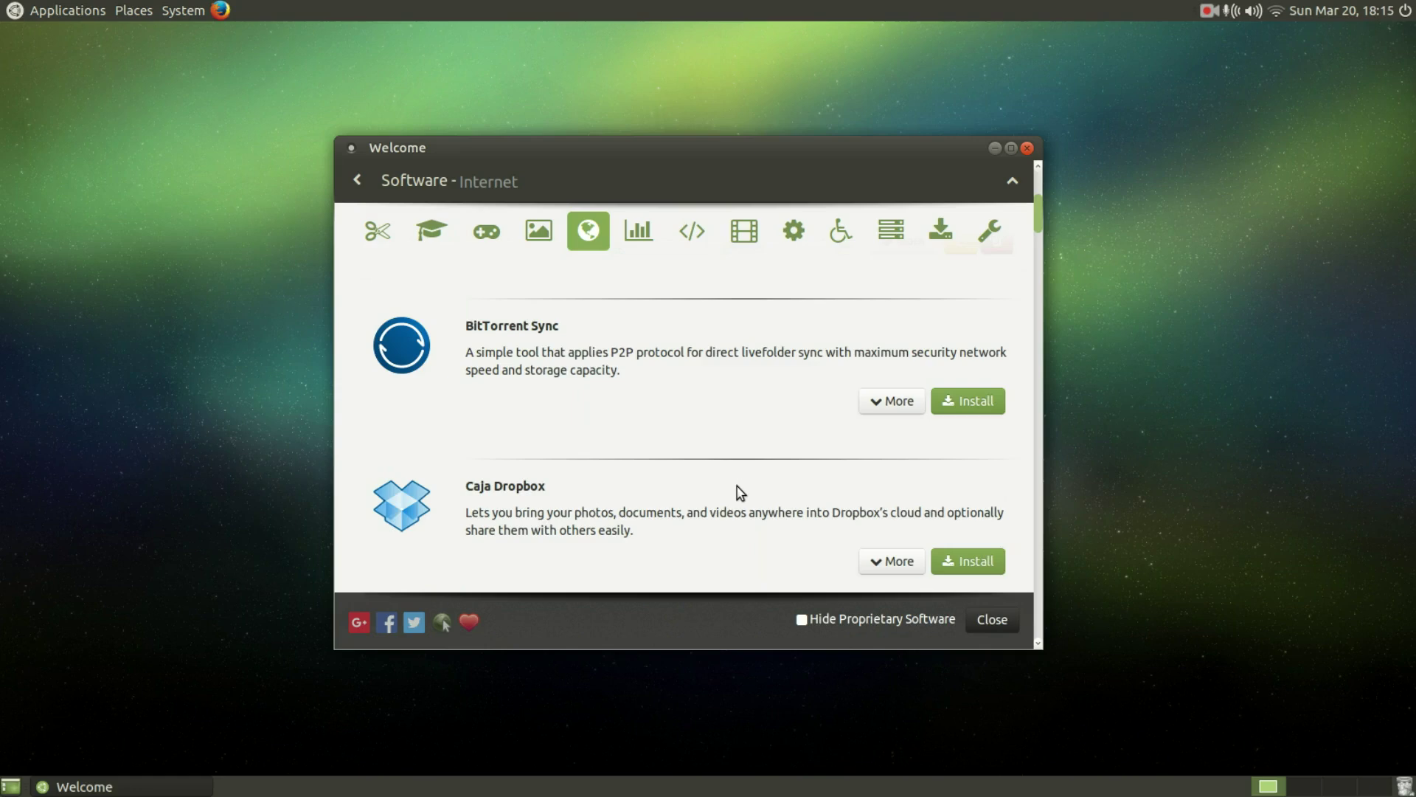
scroll(741, 492, down, 3)
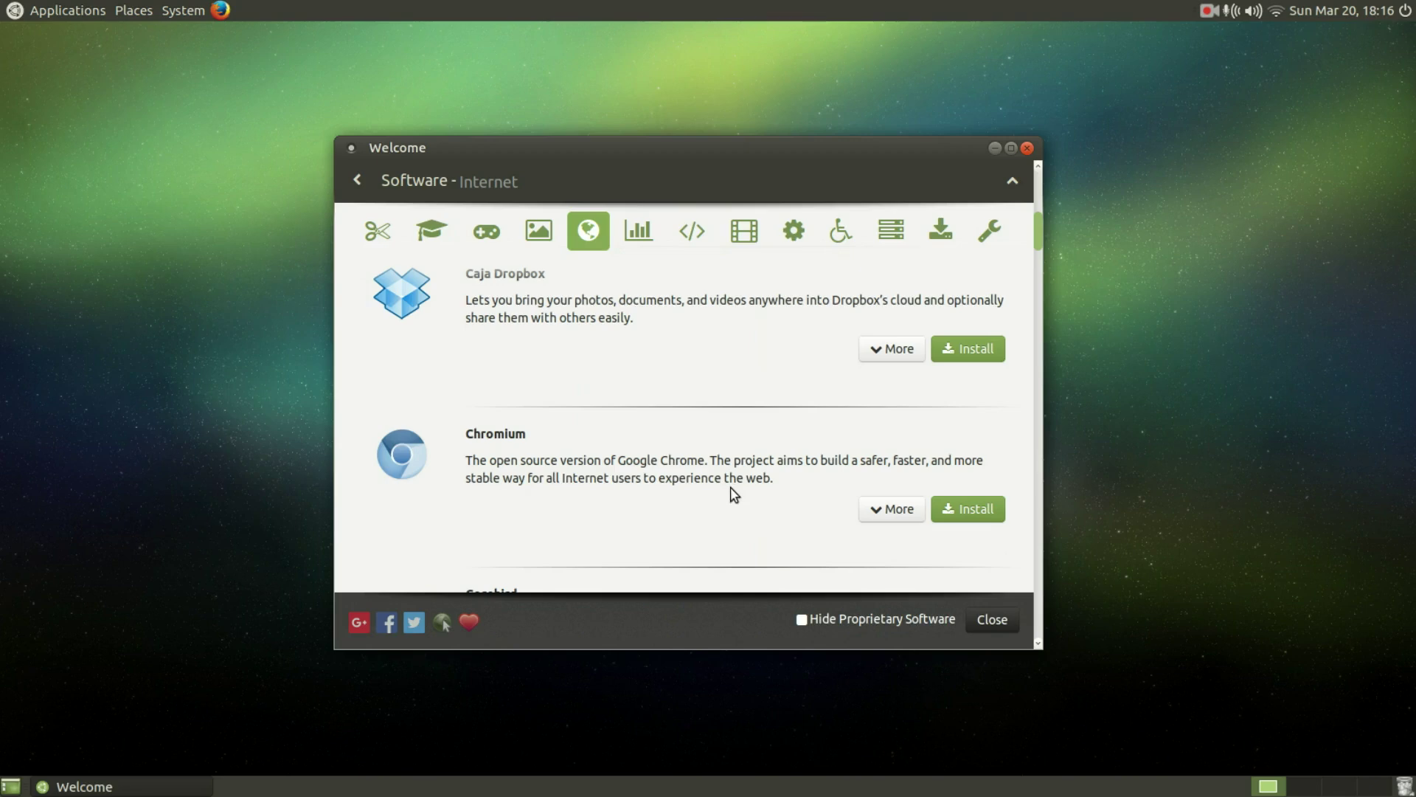
scroll(722, 505, down, 1)
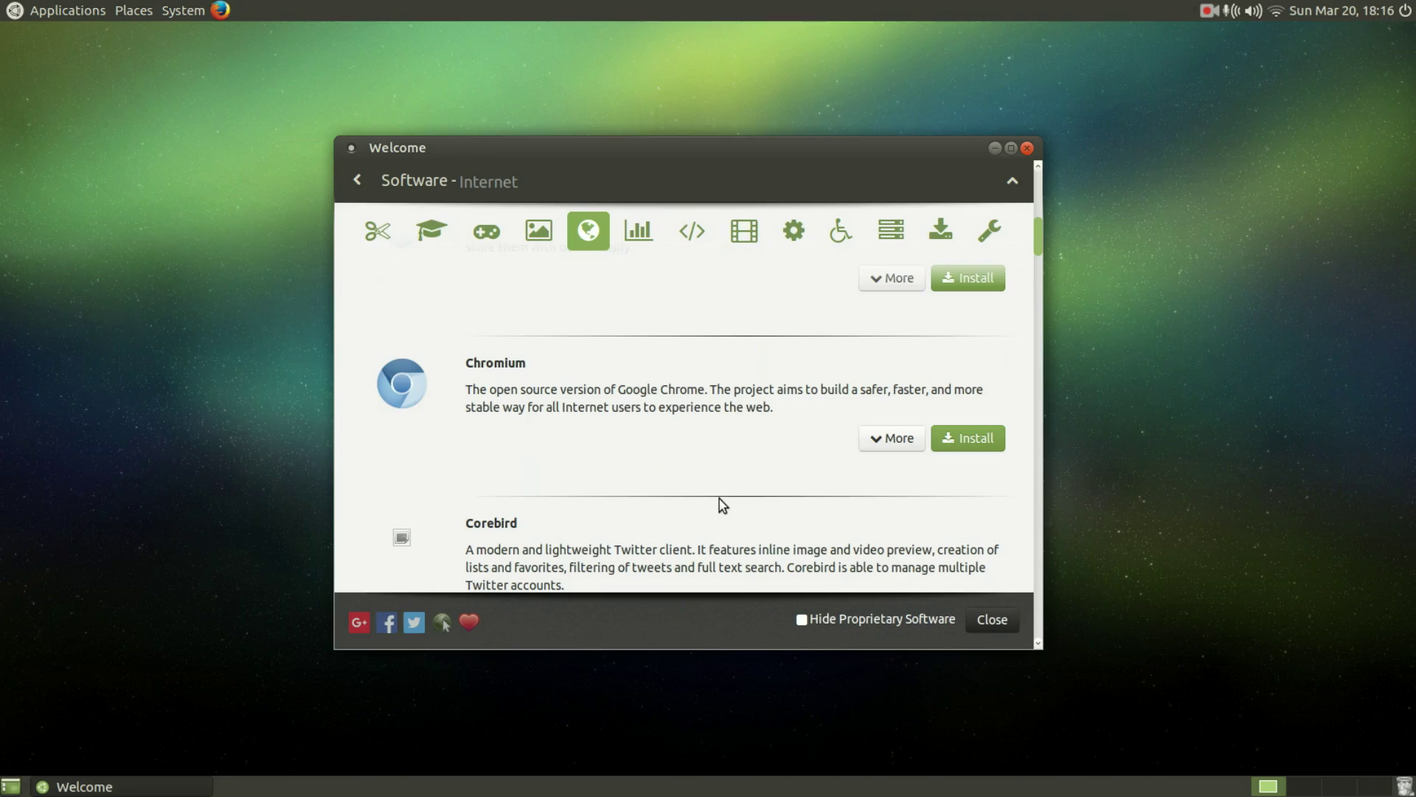
scroll(716, 499, down, 2)
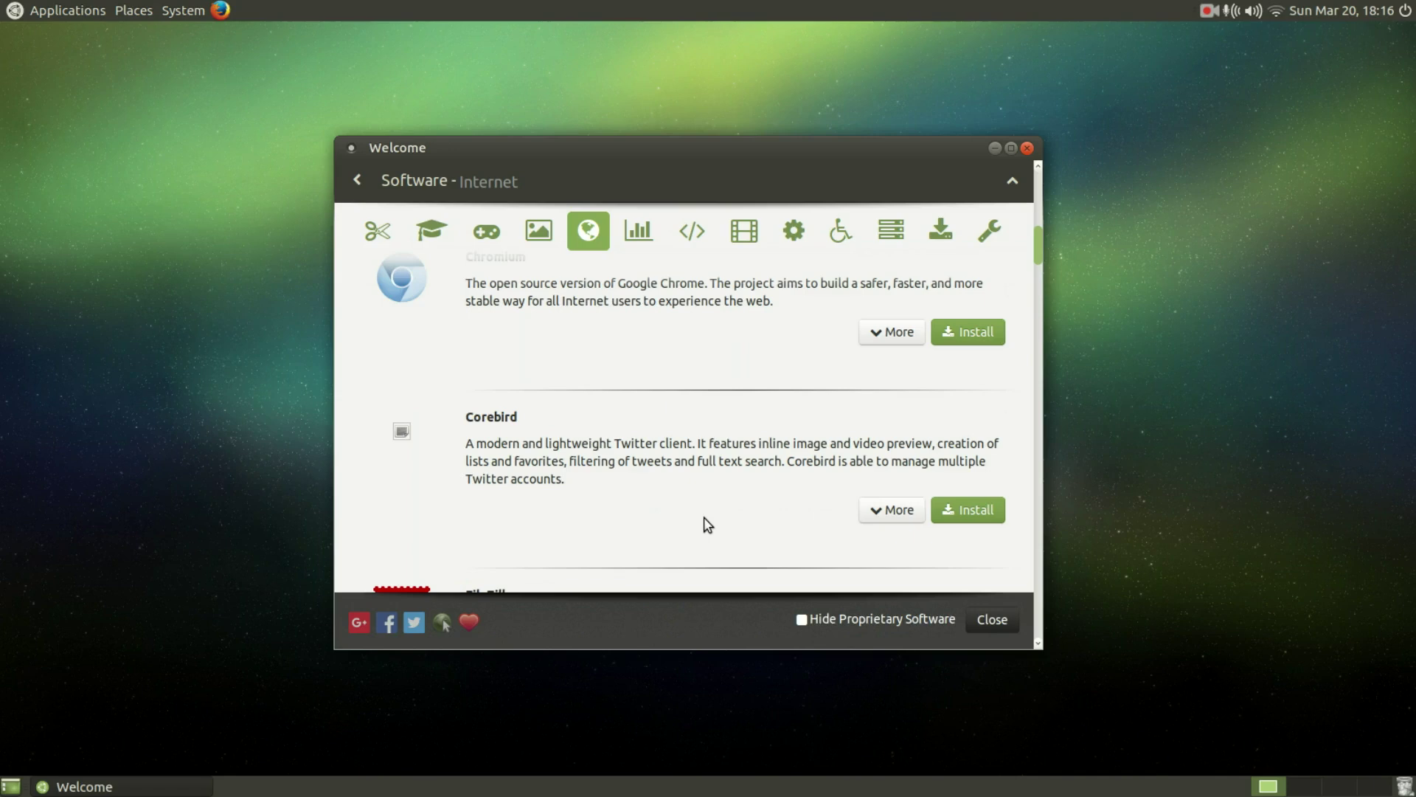
scroll(704, 523, down, 2)
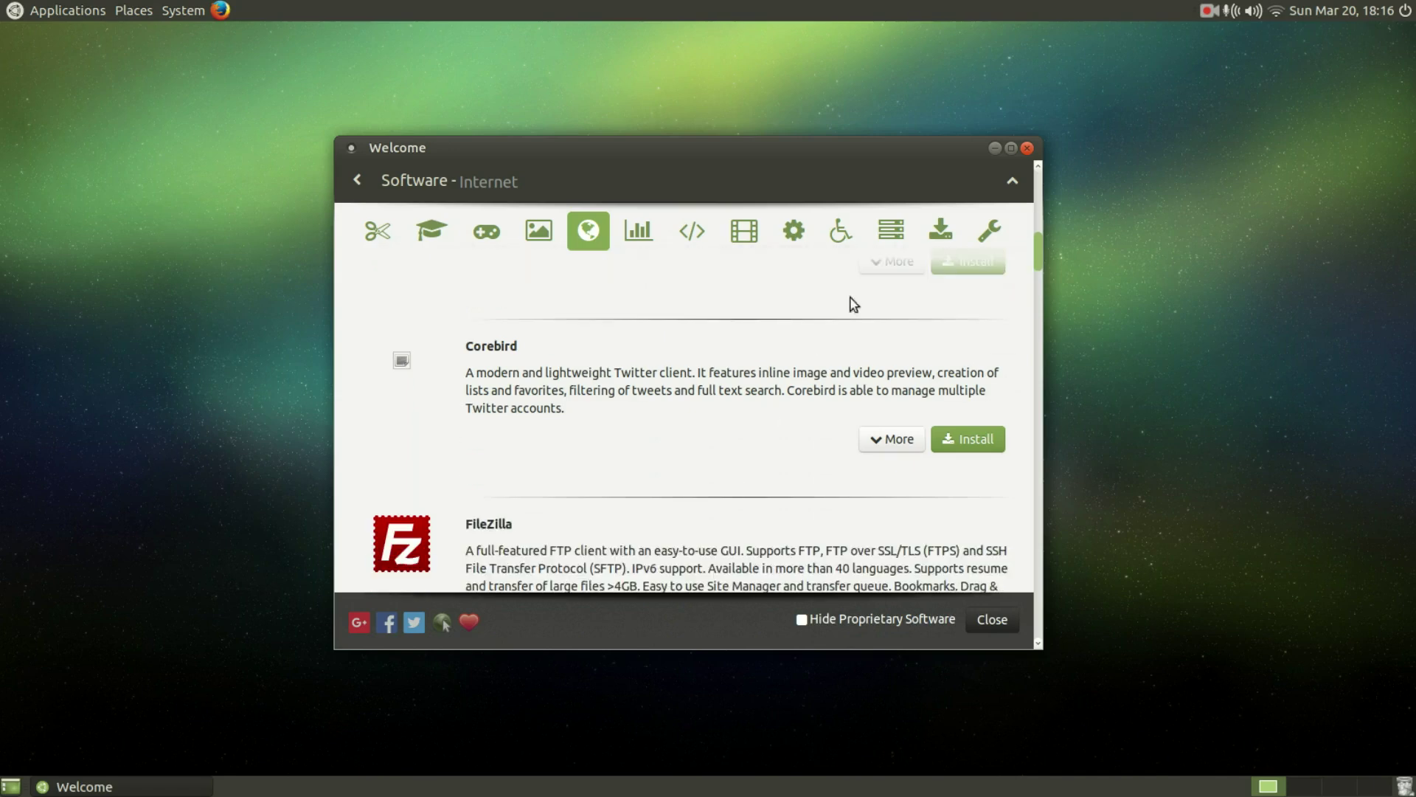
click(940, 231)
scroll(677, 457, up, 3)
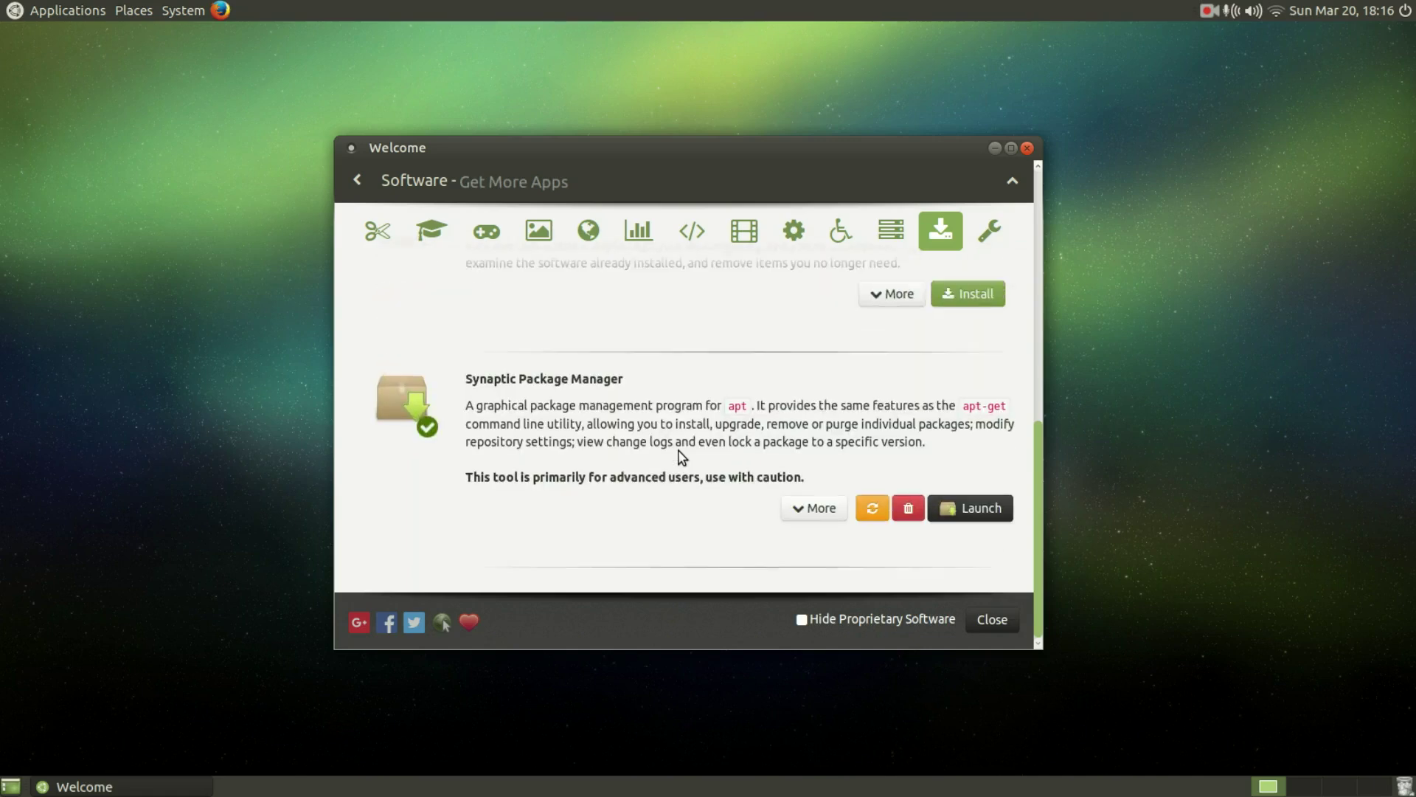
scroll(680, 457, up, 6)
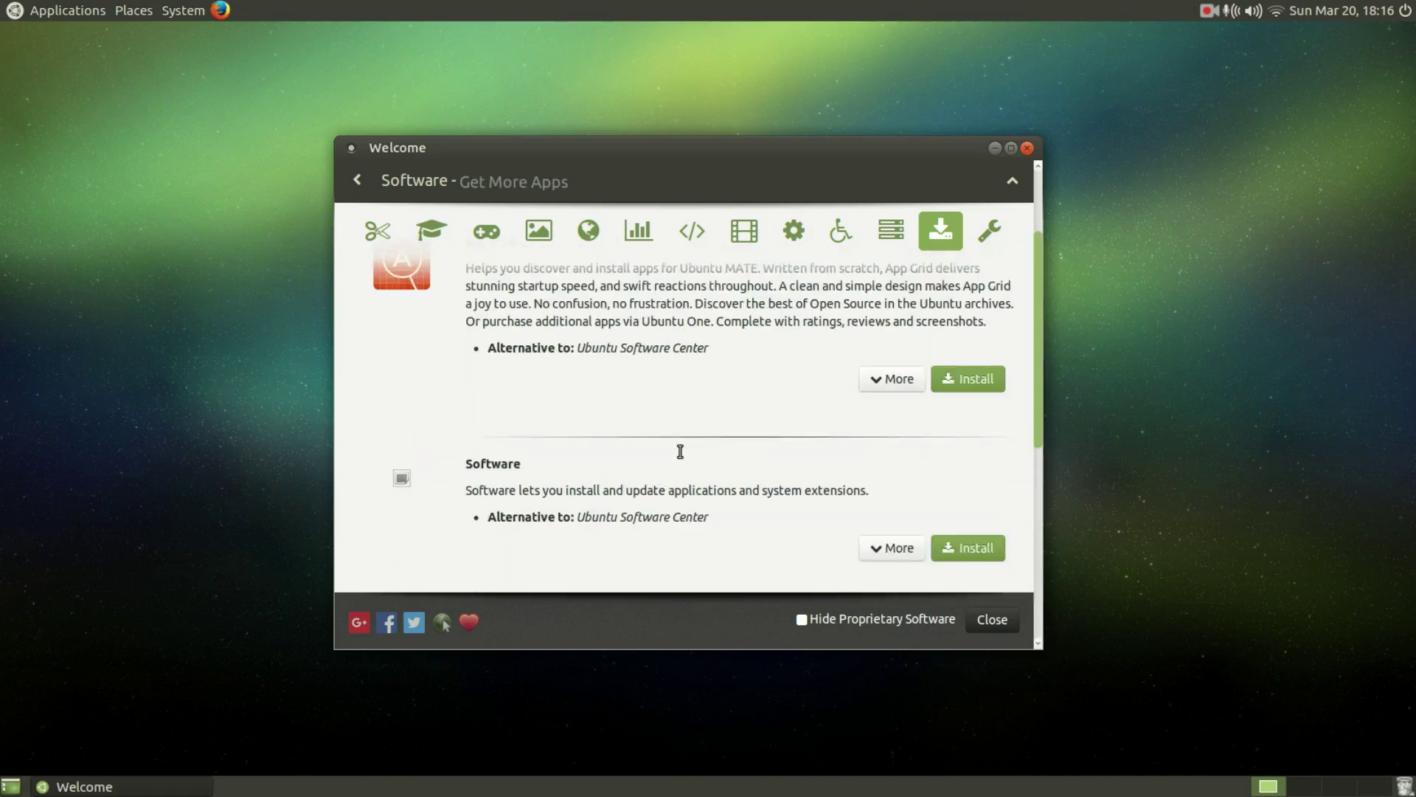
scroll(681, 454, down, 5)
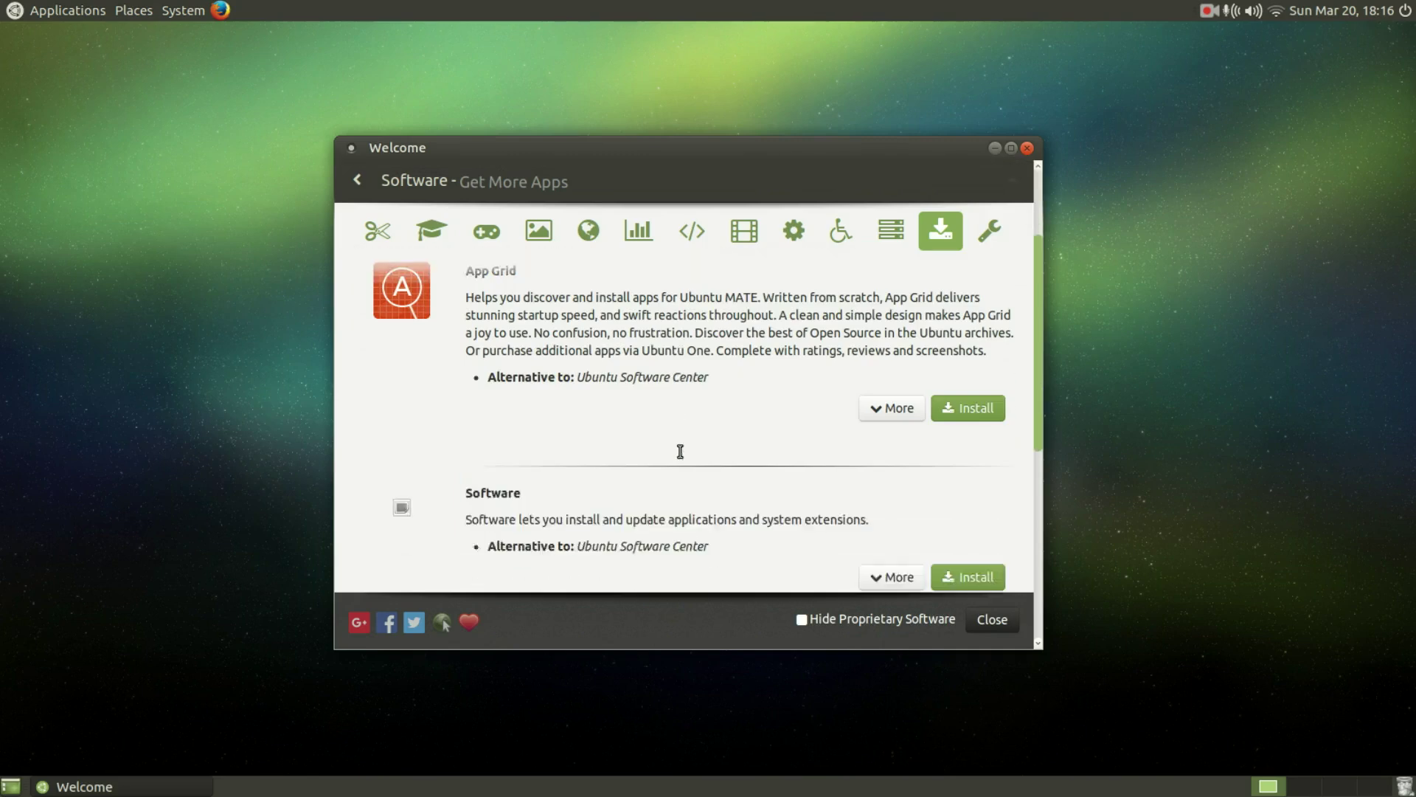
scroll(683, 457, down, 2)
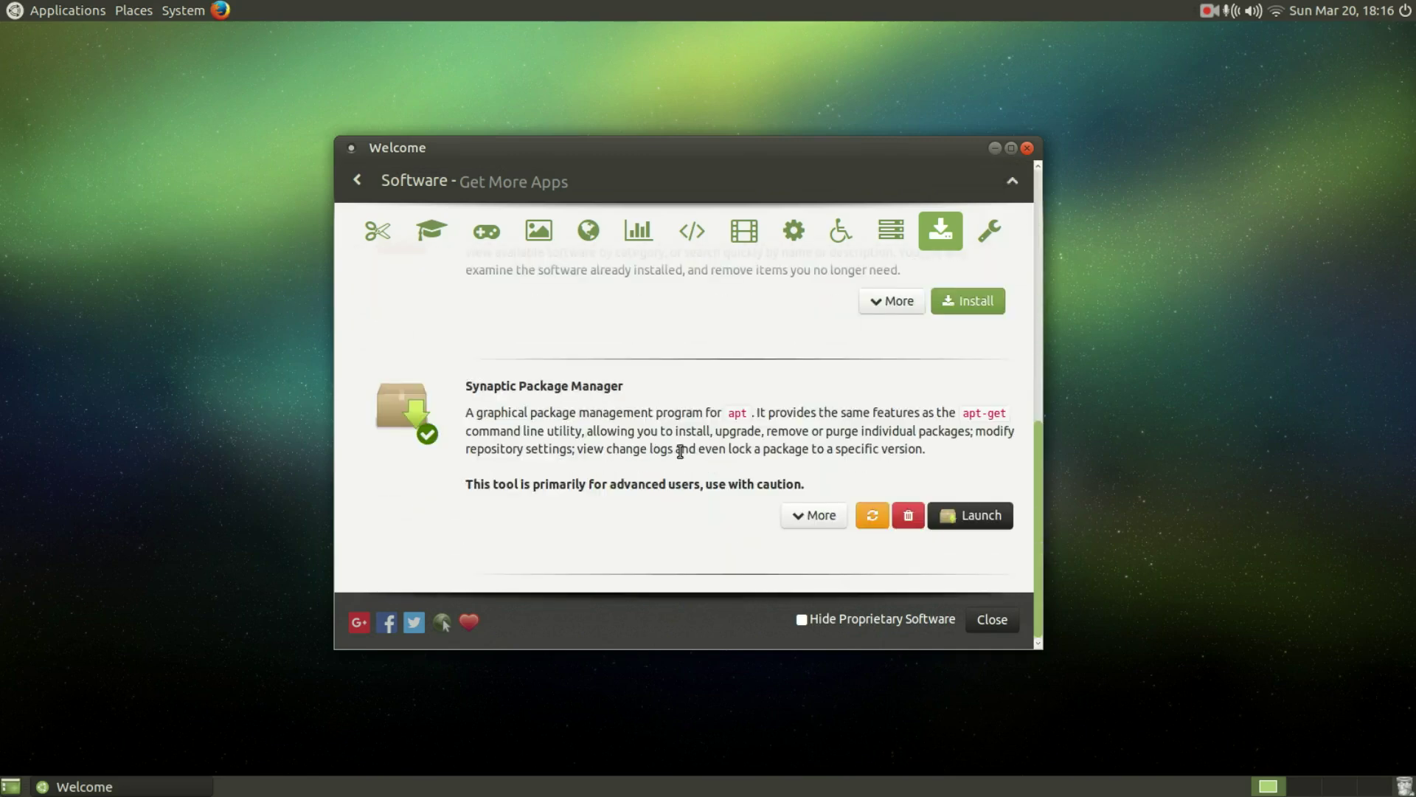
scroll(679, 452, up, 2)
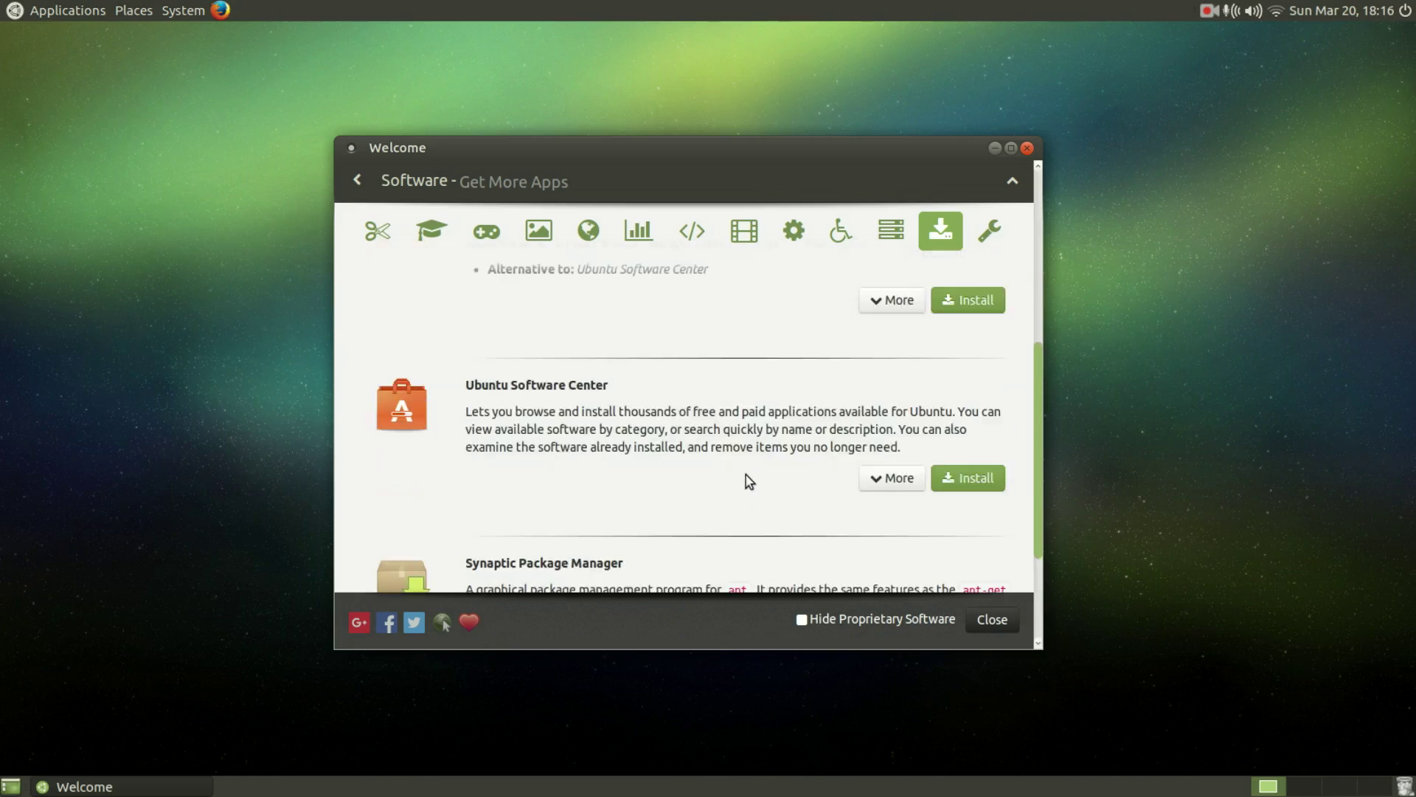
scroll(642, 450, up, 2)
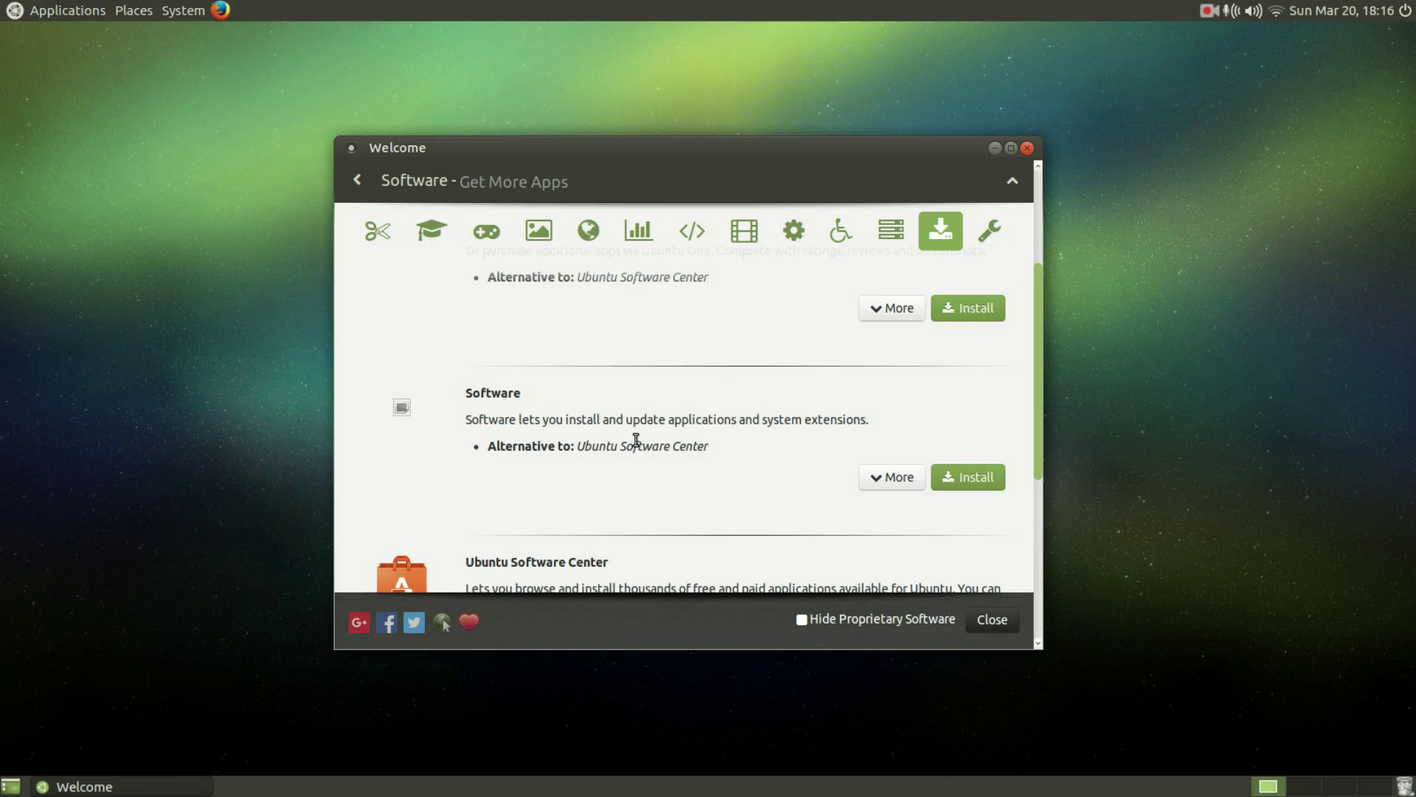
scroll(635, 440, down, 5)
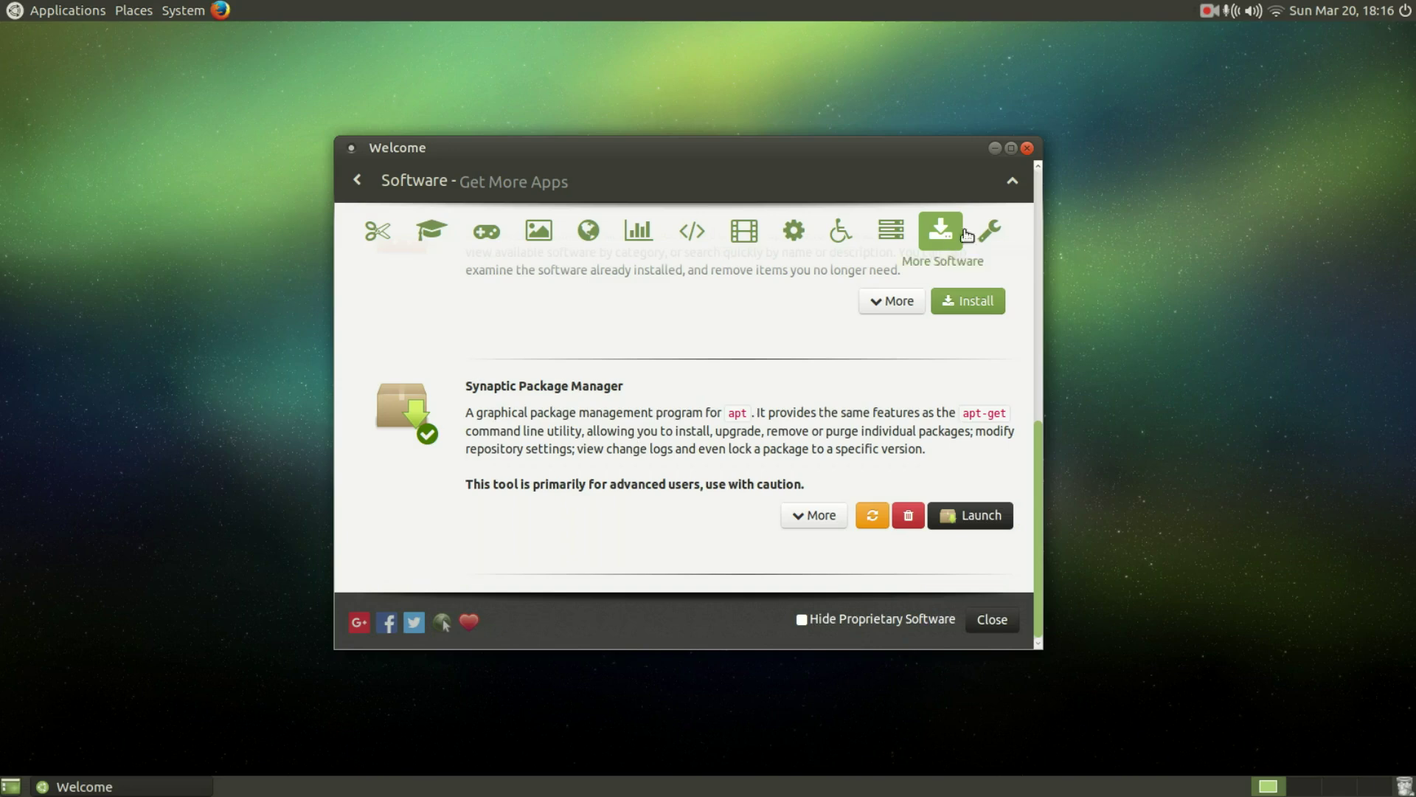
Step: Open the wrench Miscellaneous Tasks page and scroll down to the Broken Packages fix
click(989, 231)
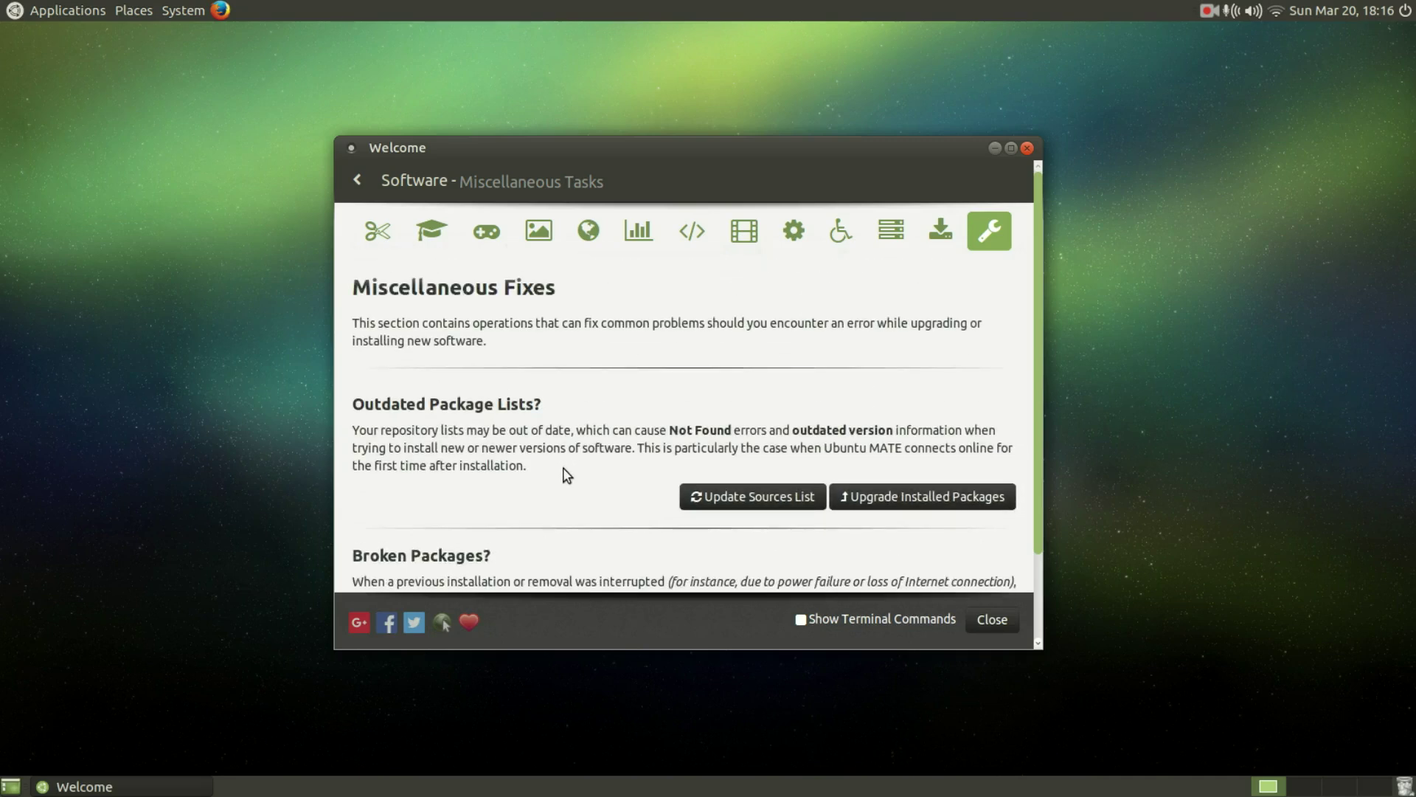
scroll(567, 474, down, 3)
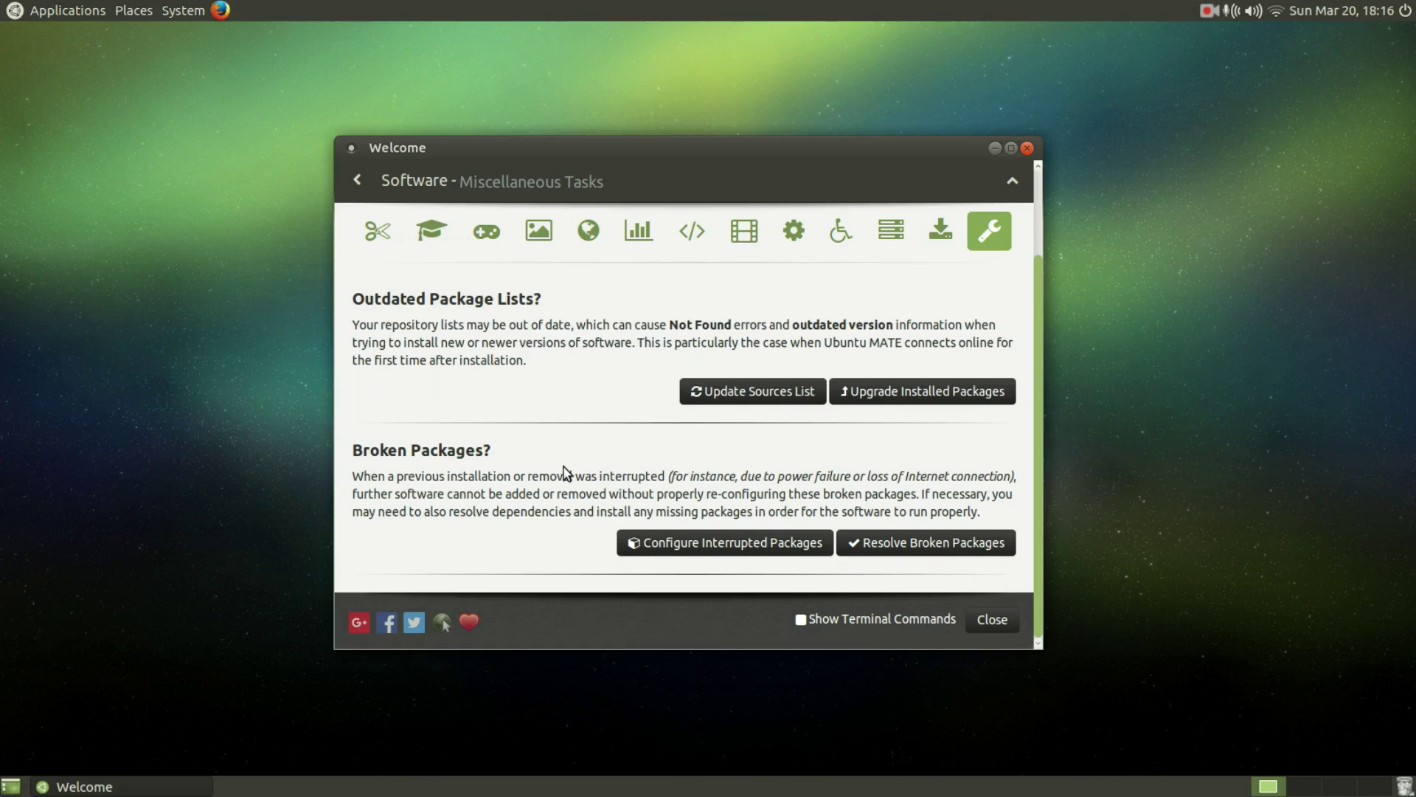
Step: In the Internet category, tick Hide Proprietary Software and scroll down to FileZilla
click(588, 231)
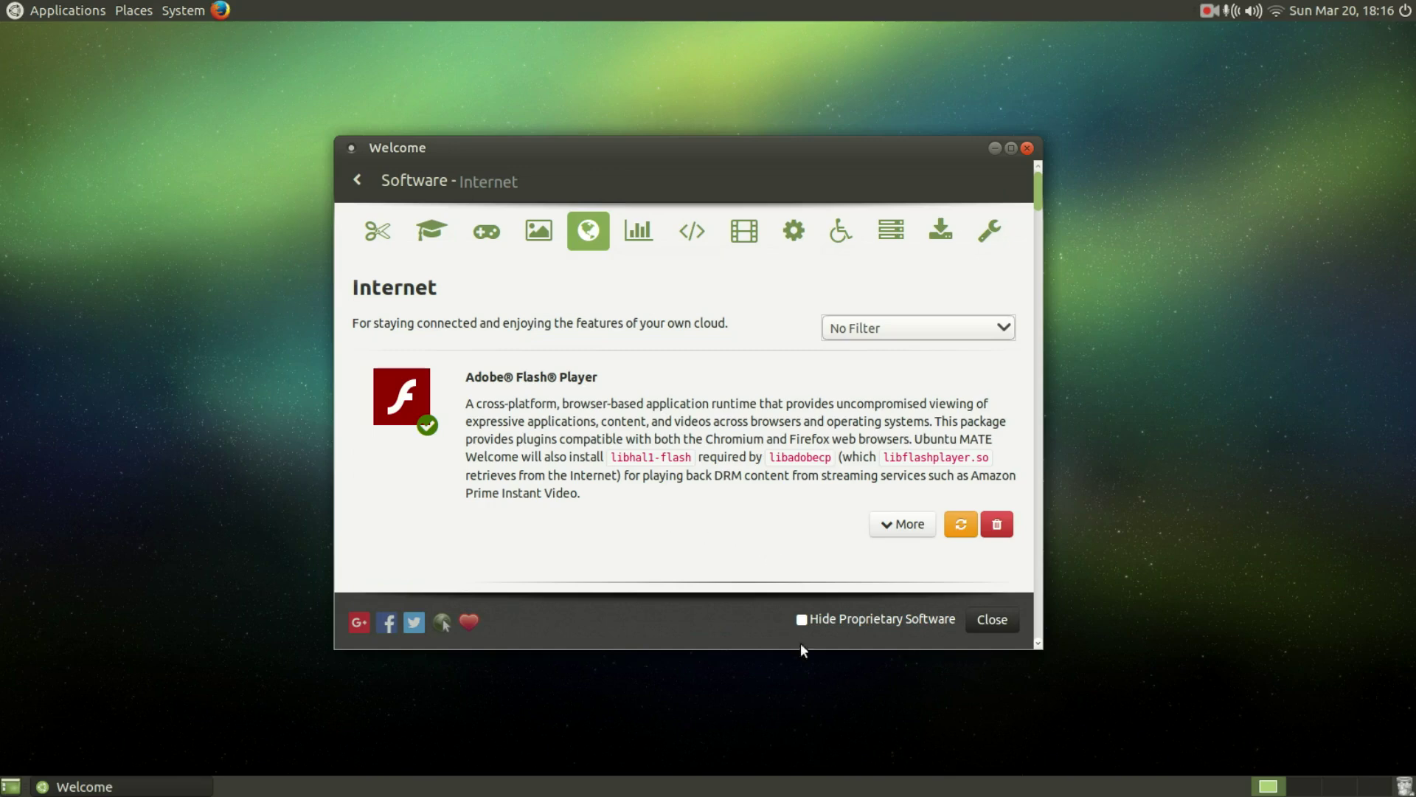
mouse_move(803, 625)
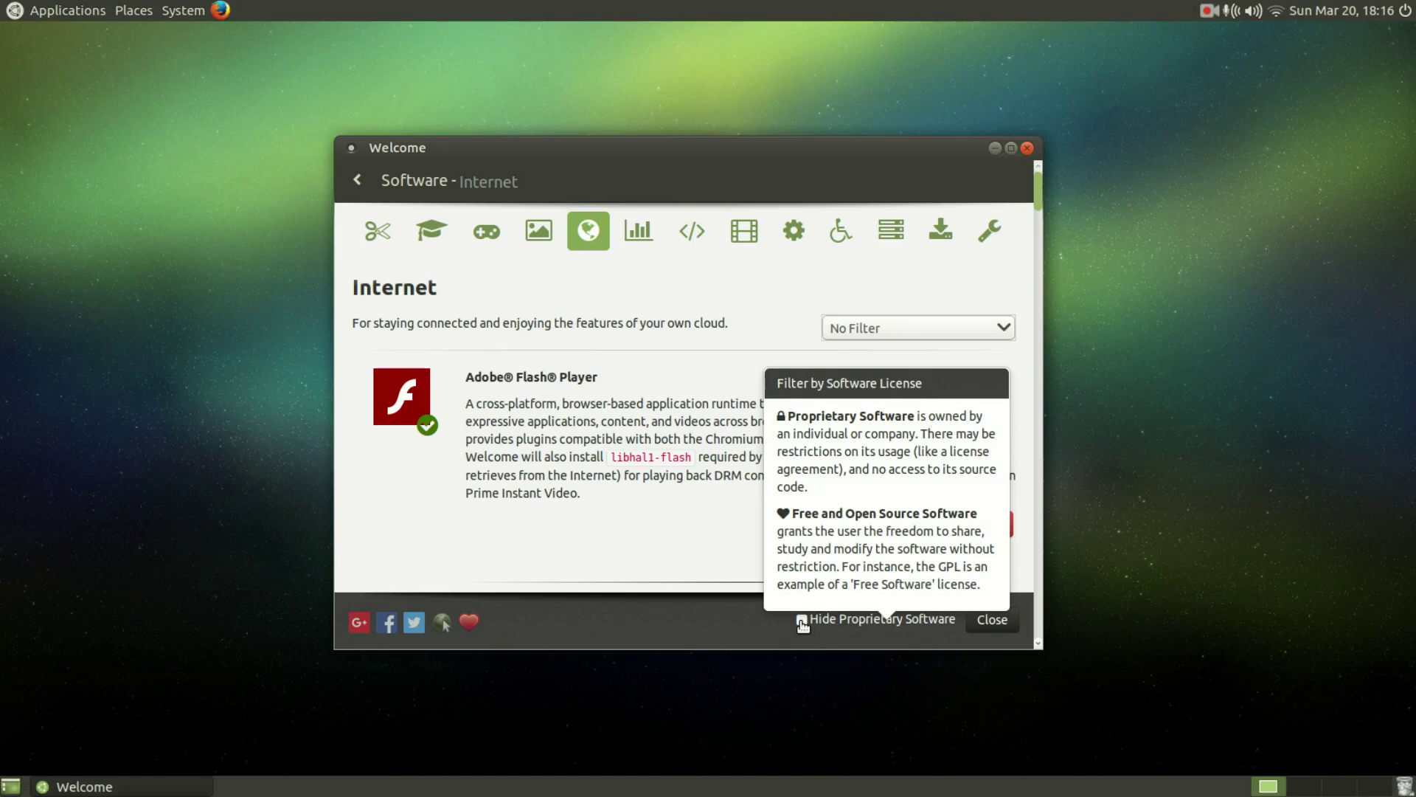
click(802, 622)
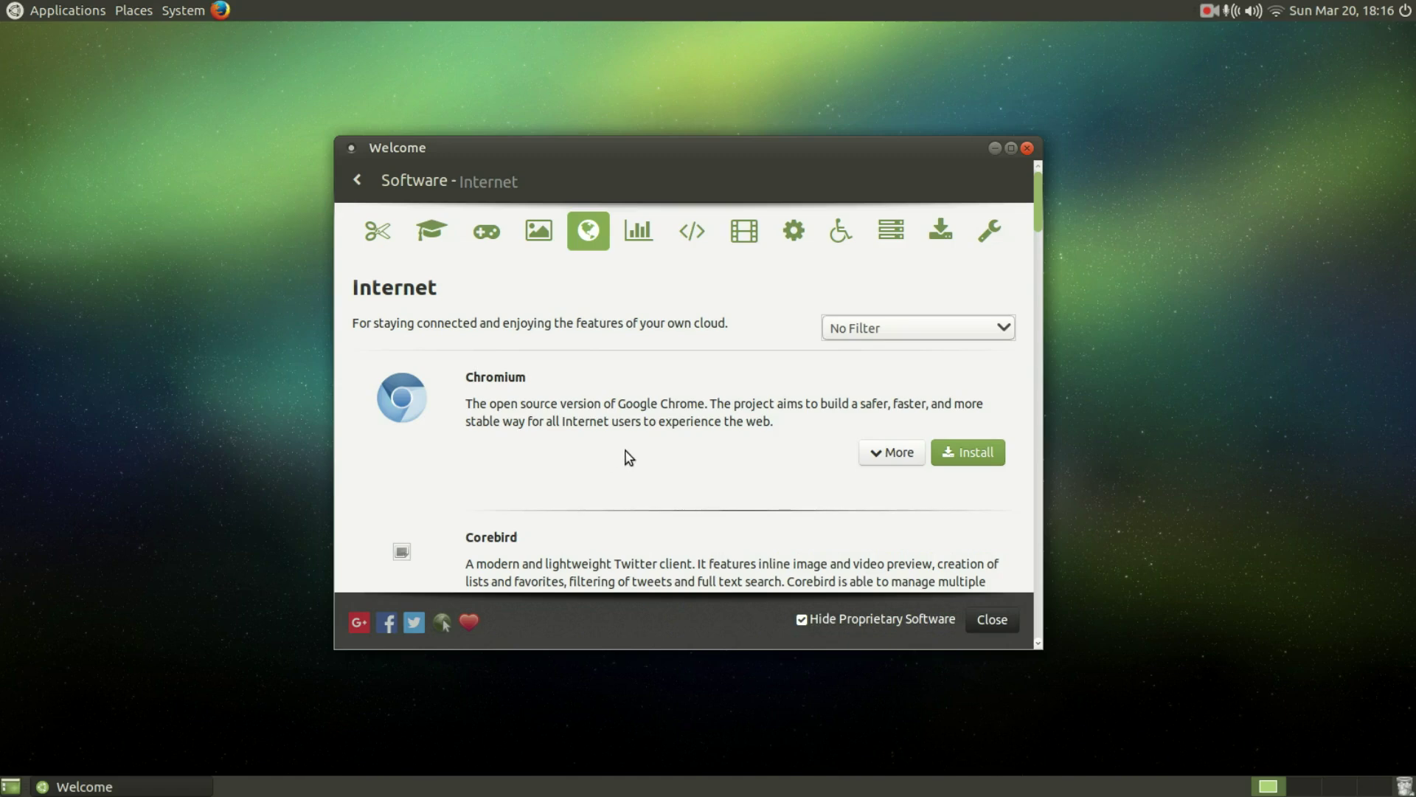
scroll(628, 456, down, 2)
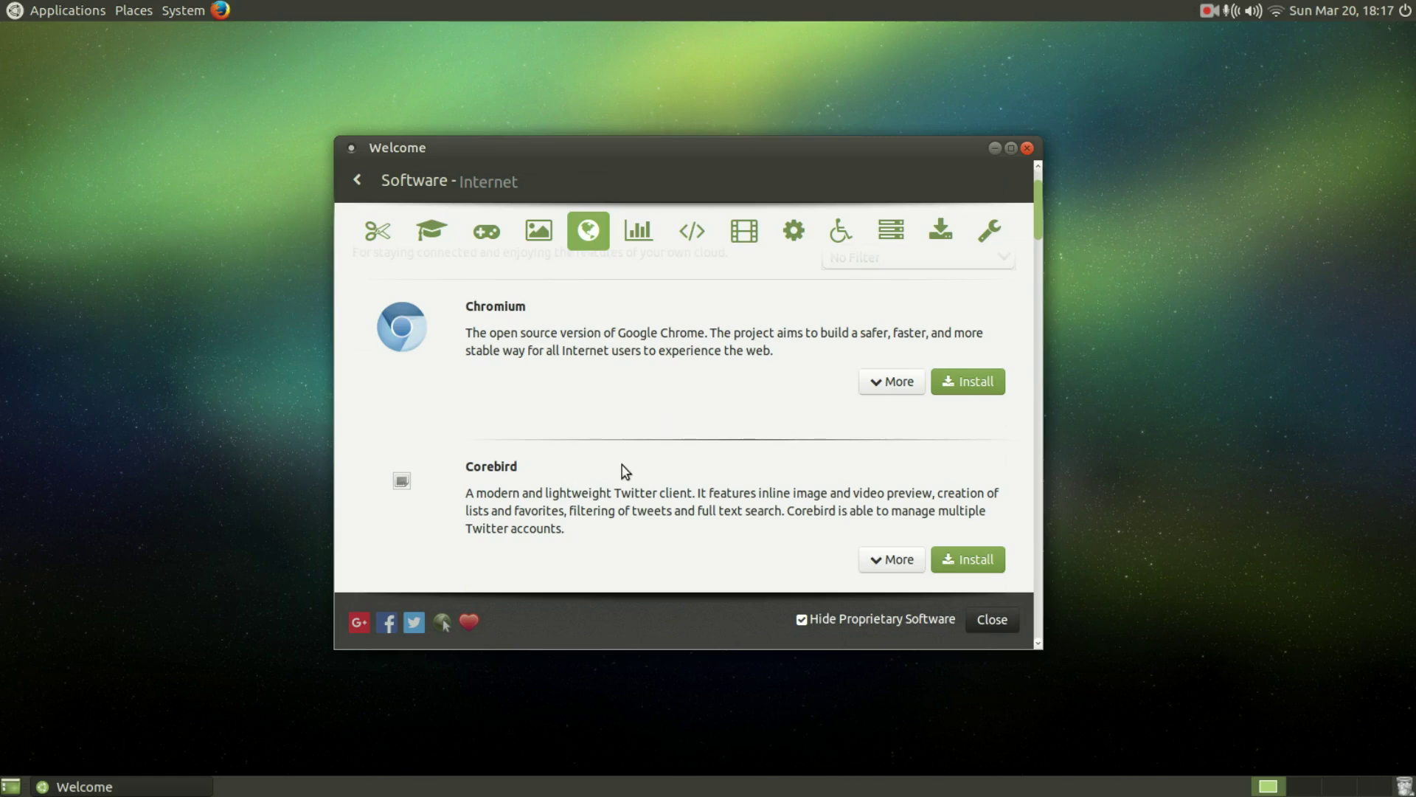
scroll(625, 469, down, 5)
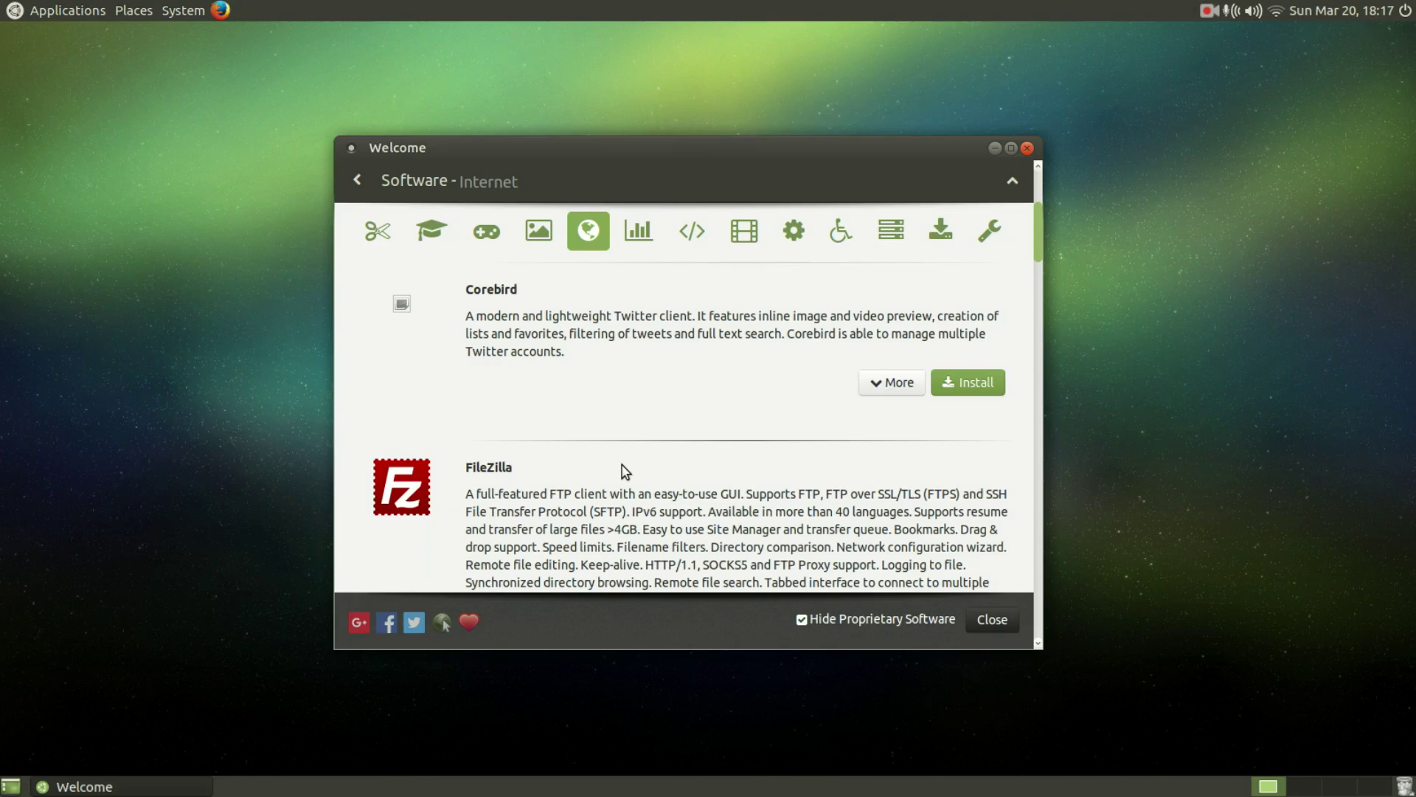
scroll(636, 468, down, 3)
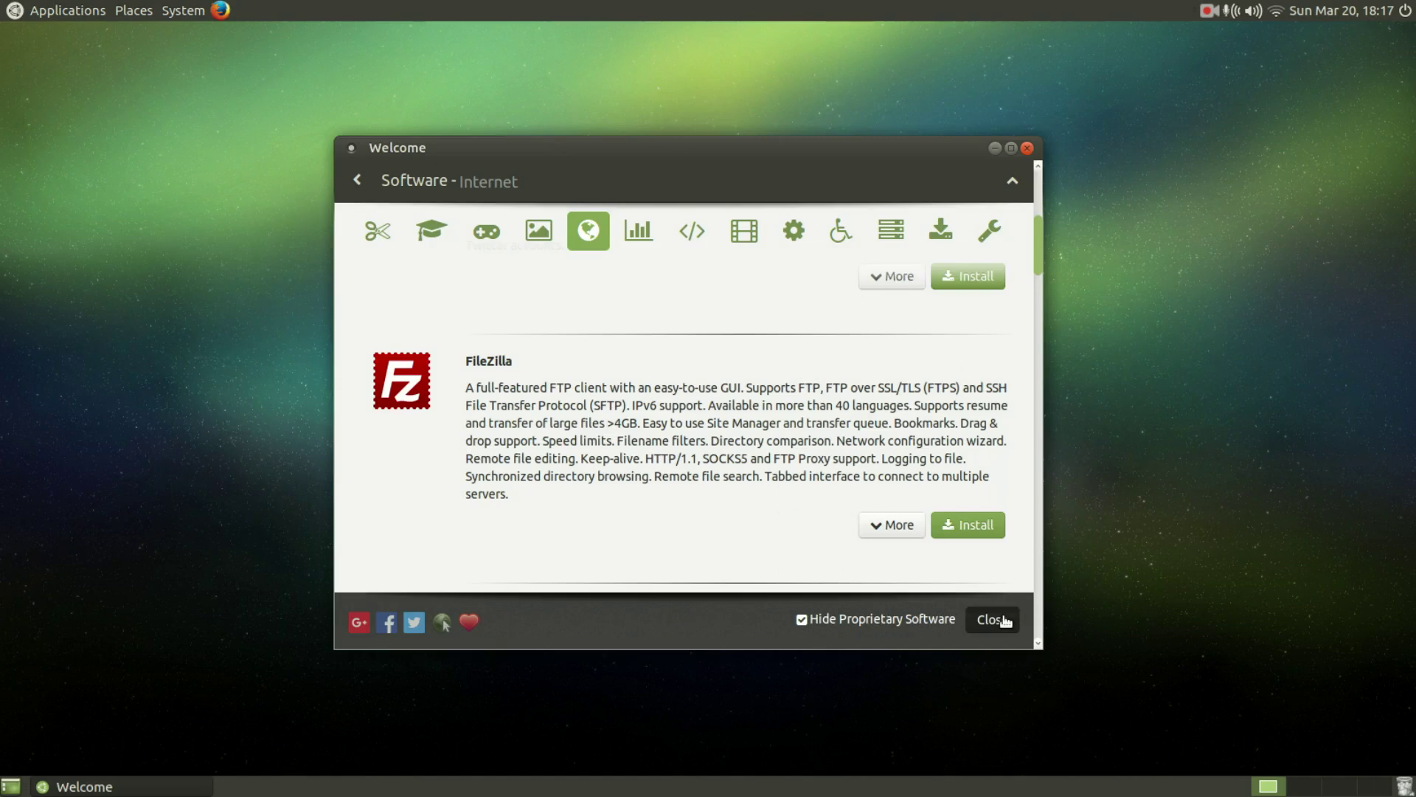
Step: Close the Ubuntu MATE Welcome window
click(1003, 619)
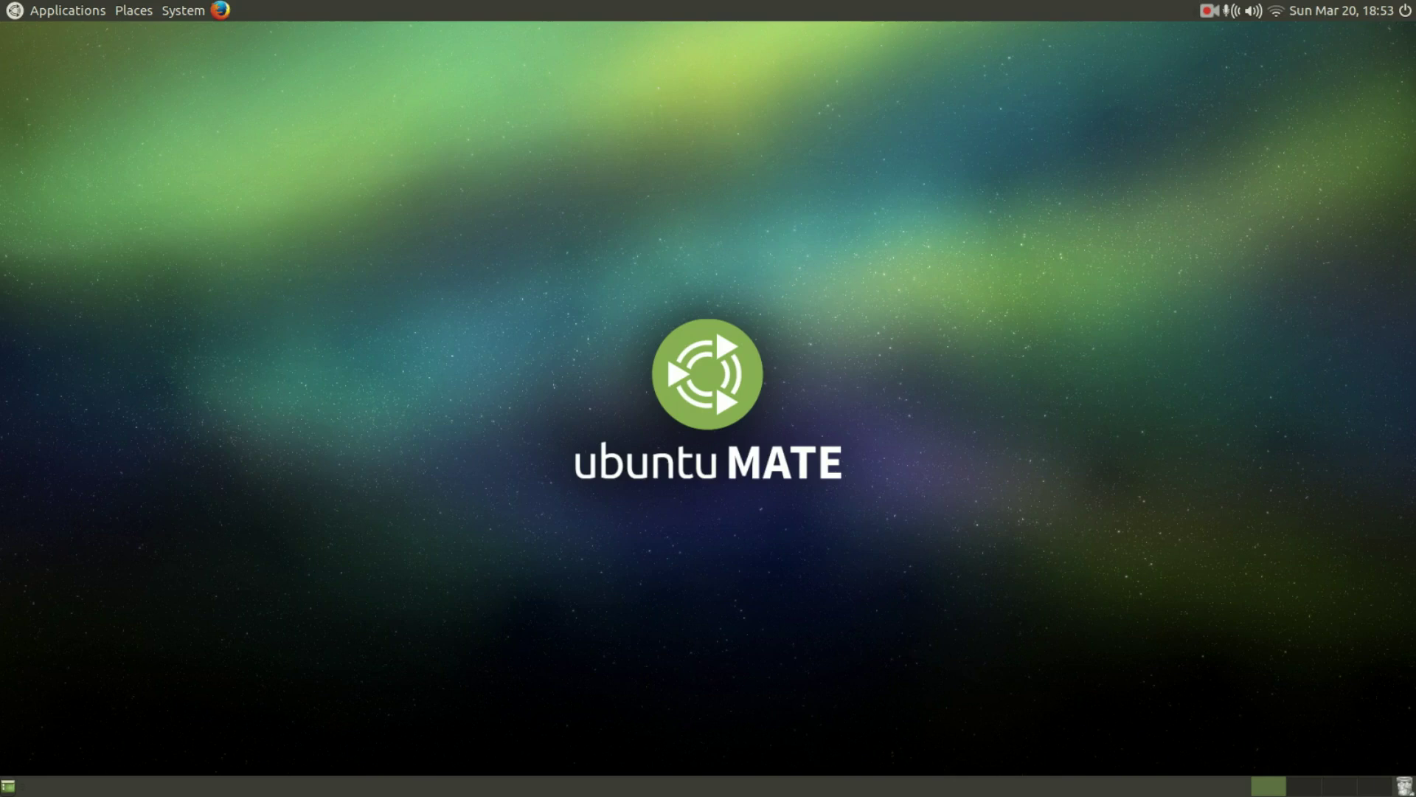
click(133, 11)
click(151, 35)
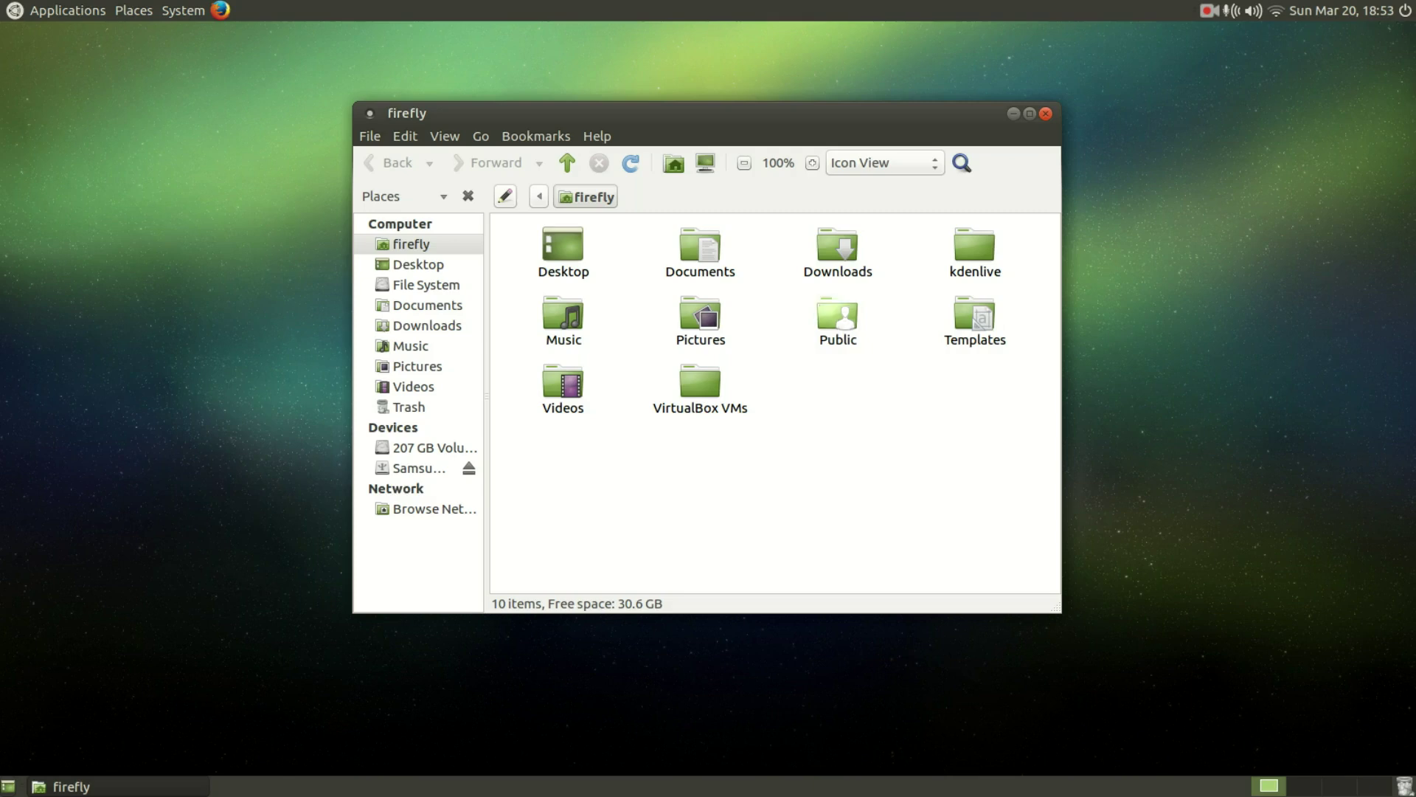
drag(873, 110, 860, 142)
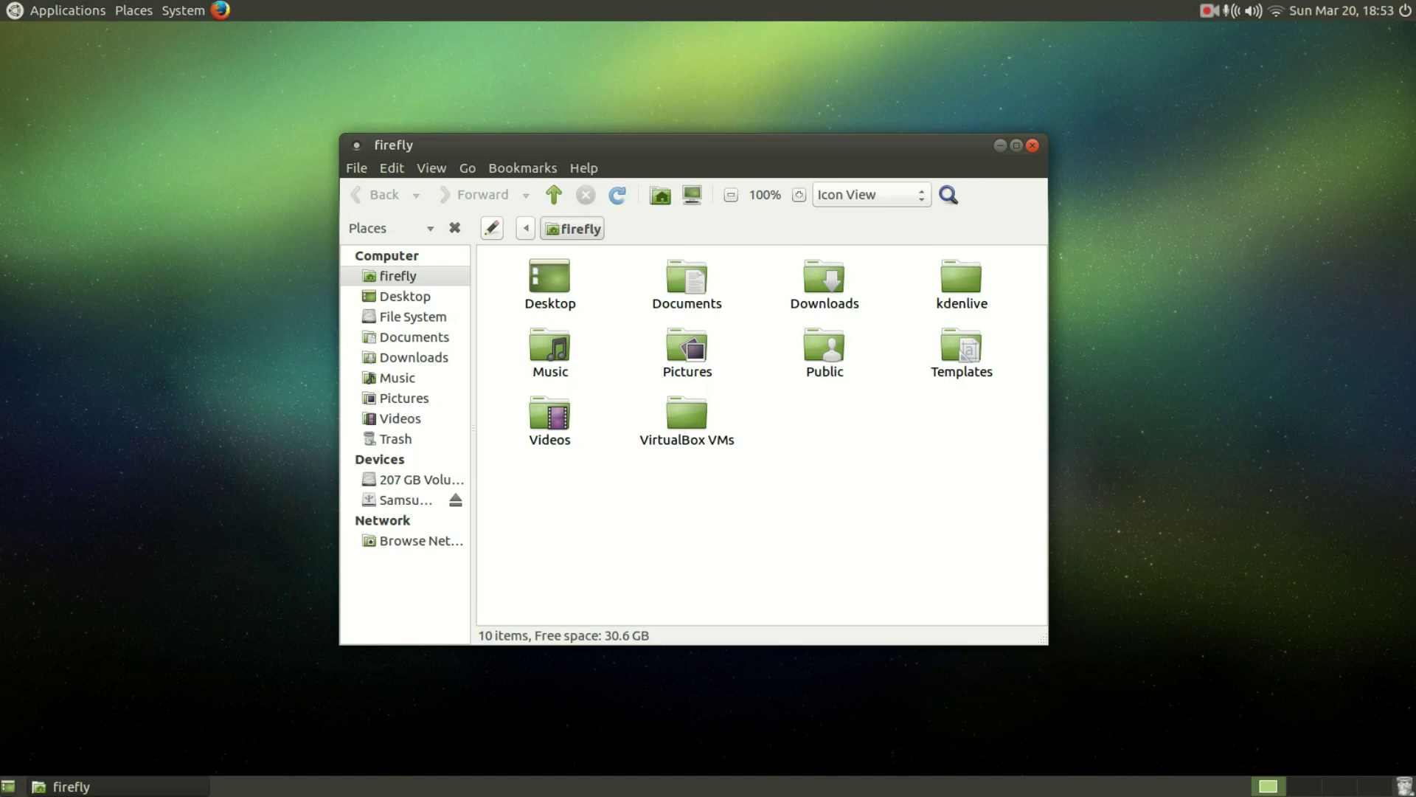
mouse_move(860, 142)
mouse_down()
mouse_move(830, 168)
mouse_move(846, 147)
mouse_up()
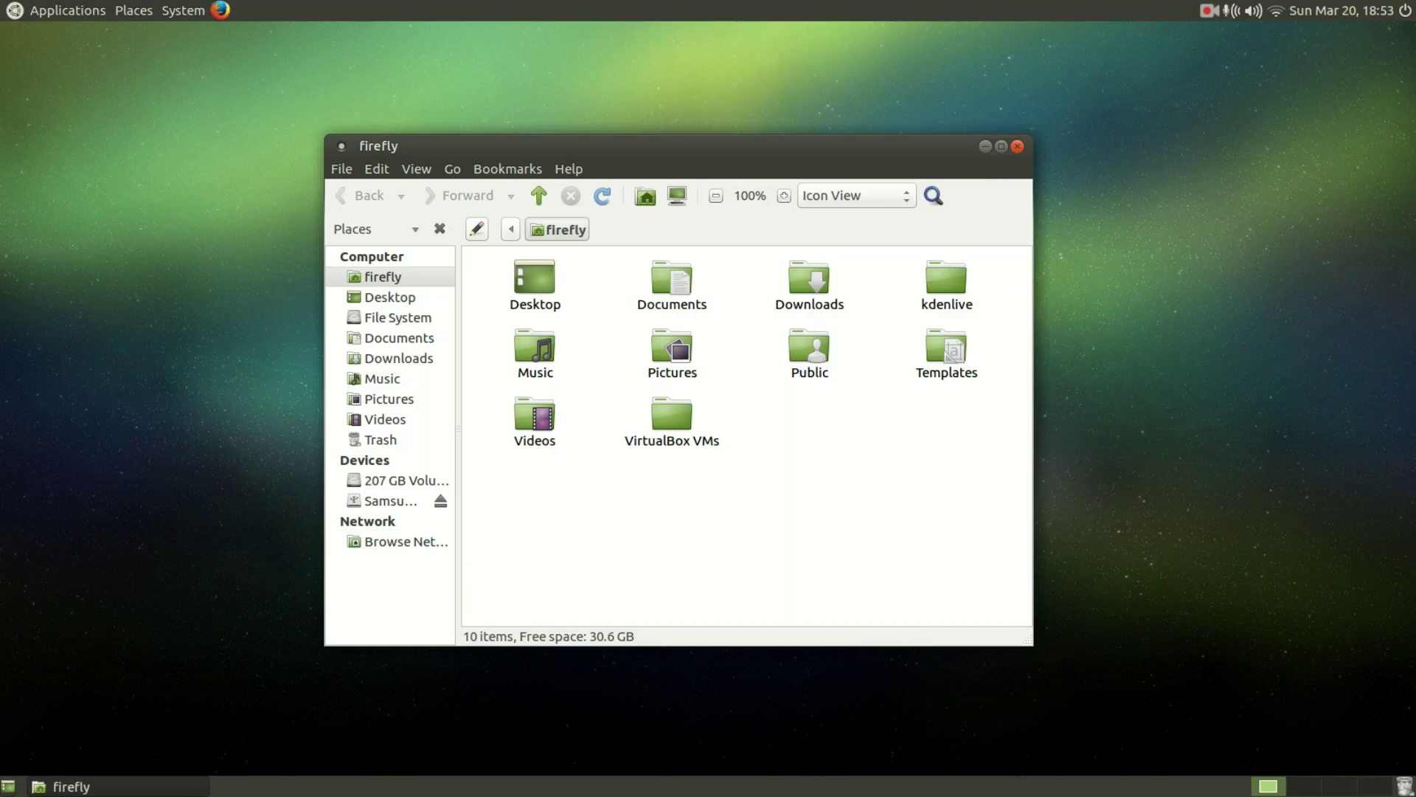
drag(883, 154, 960, 176)
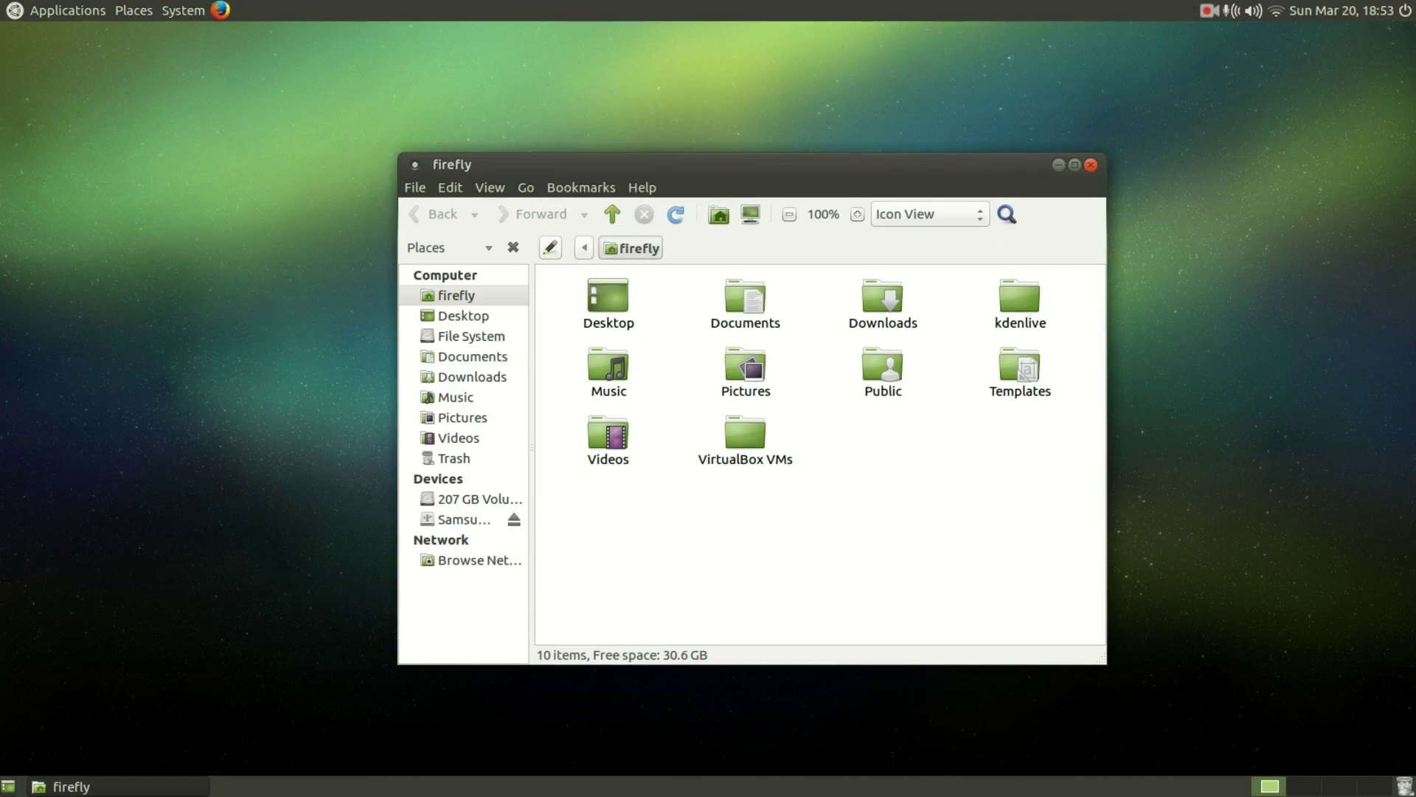
click(1091, 165)
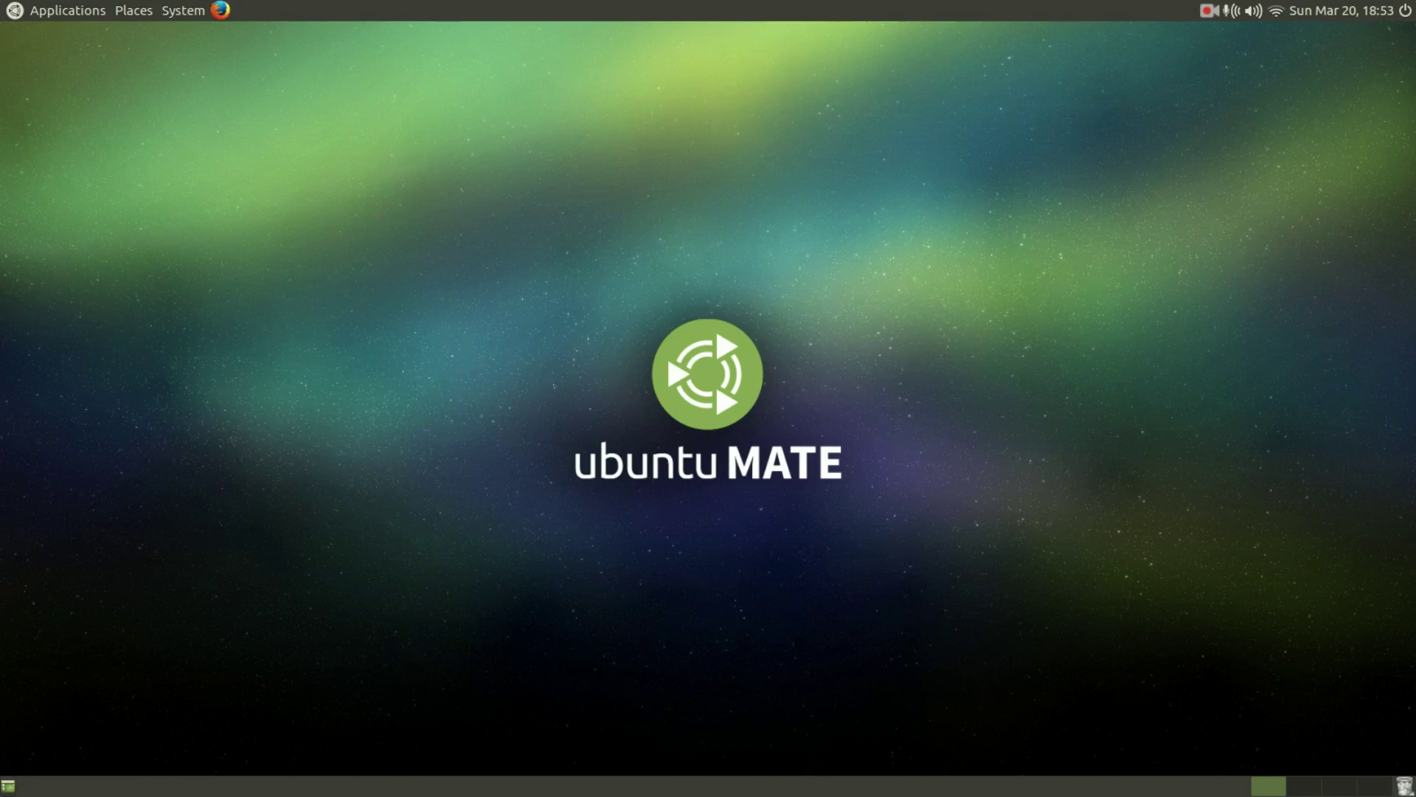
drag(533, 546, 884, 240)
click(133, 10)
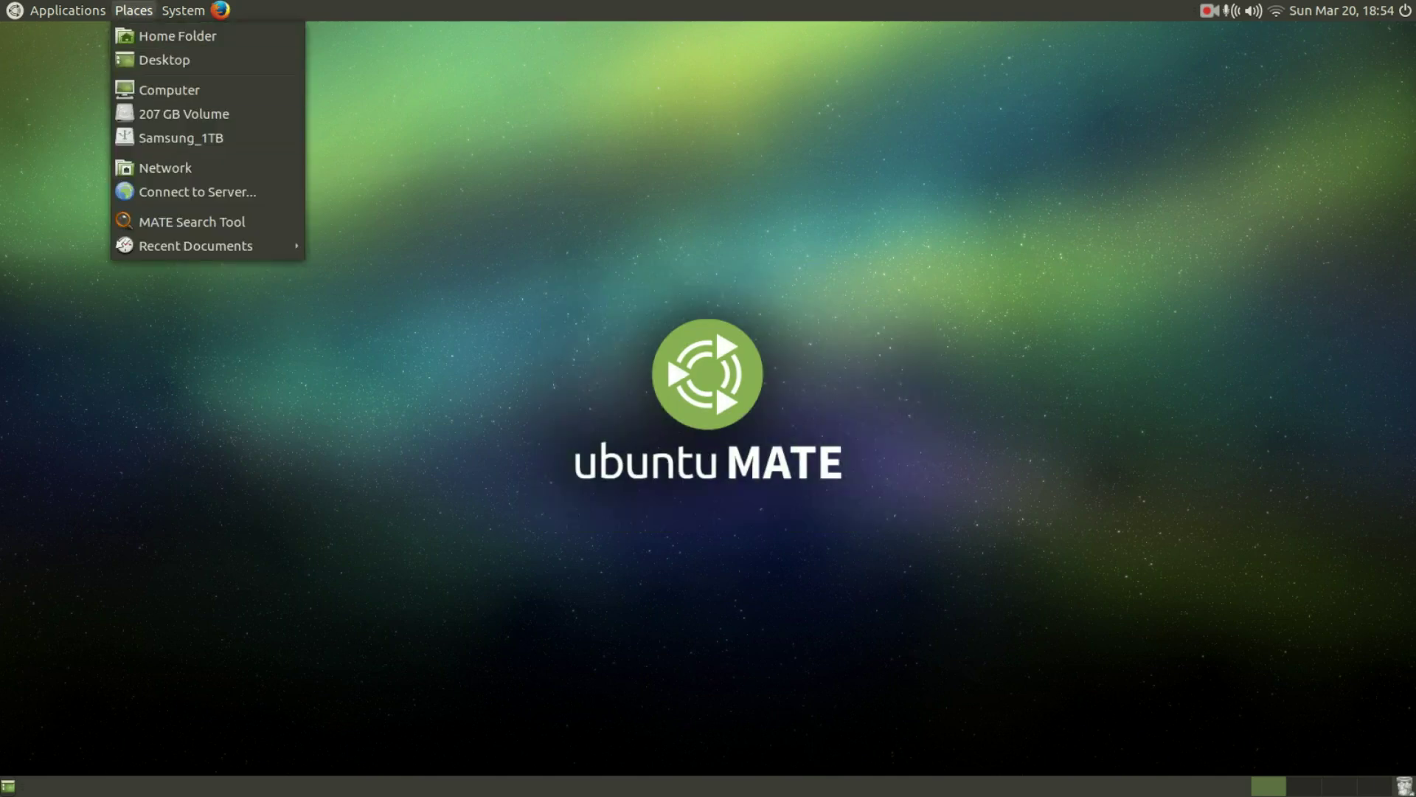
click(177, 35)
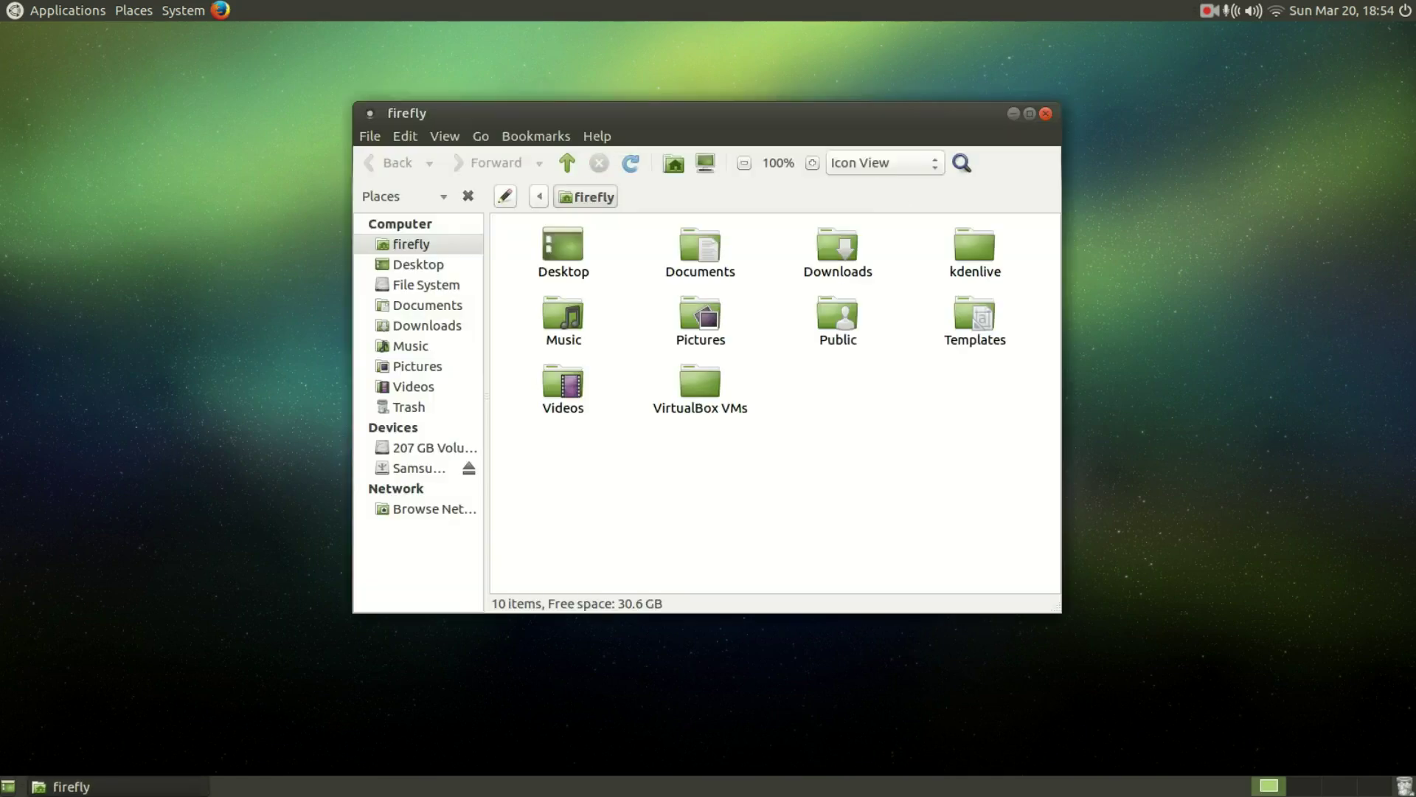
click(1046, 113)
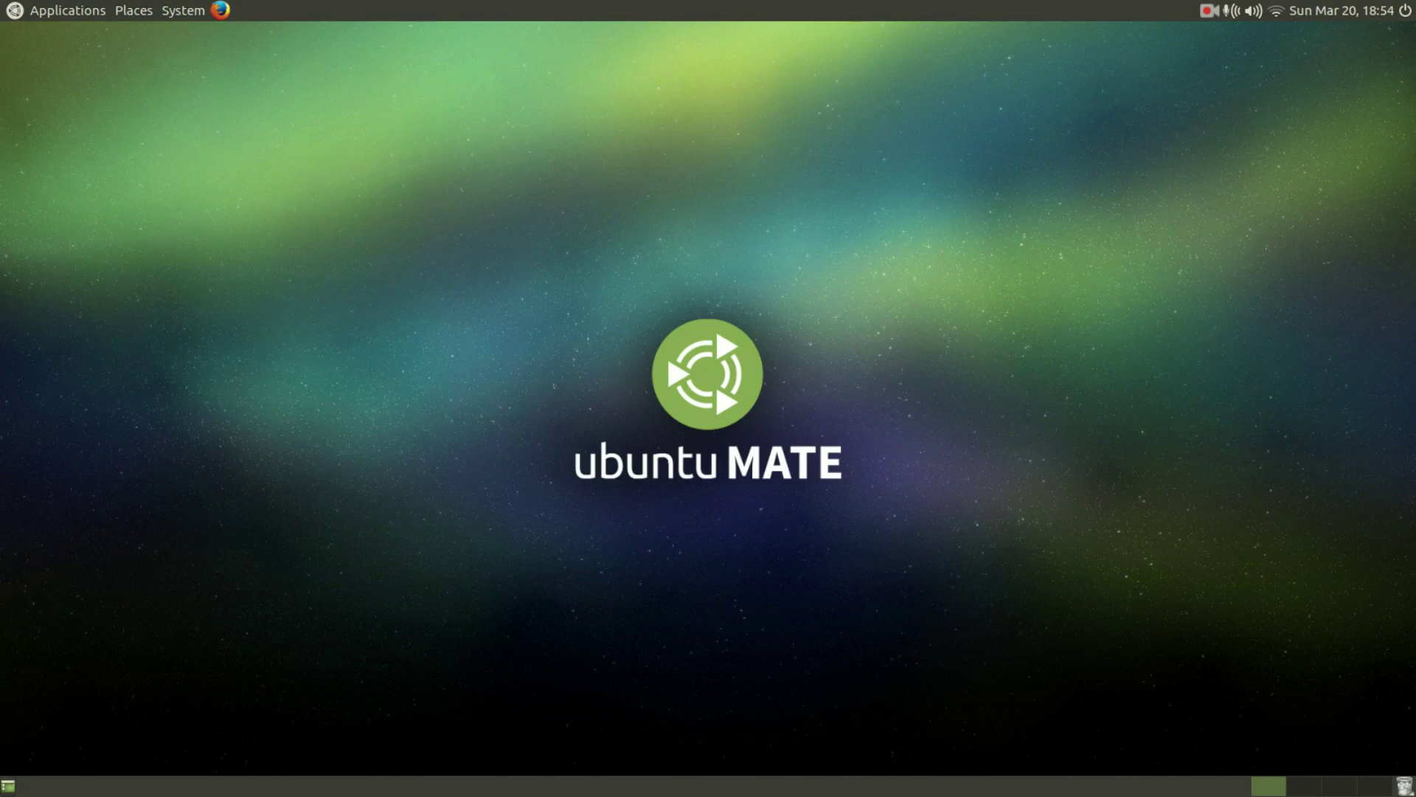
drag(884, 220, 524, 560)
drag(532, 218, 888, 558)
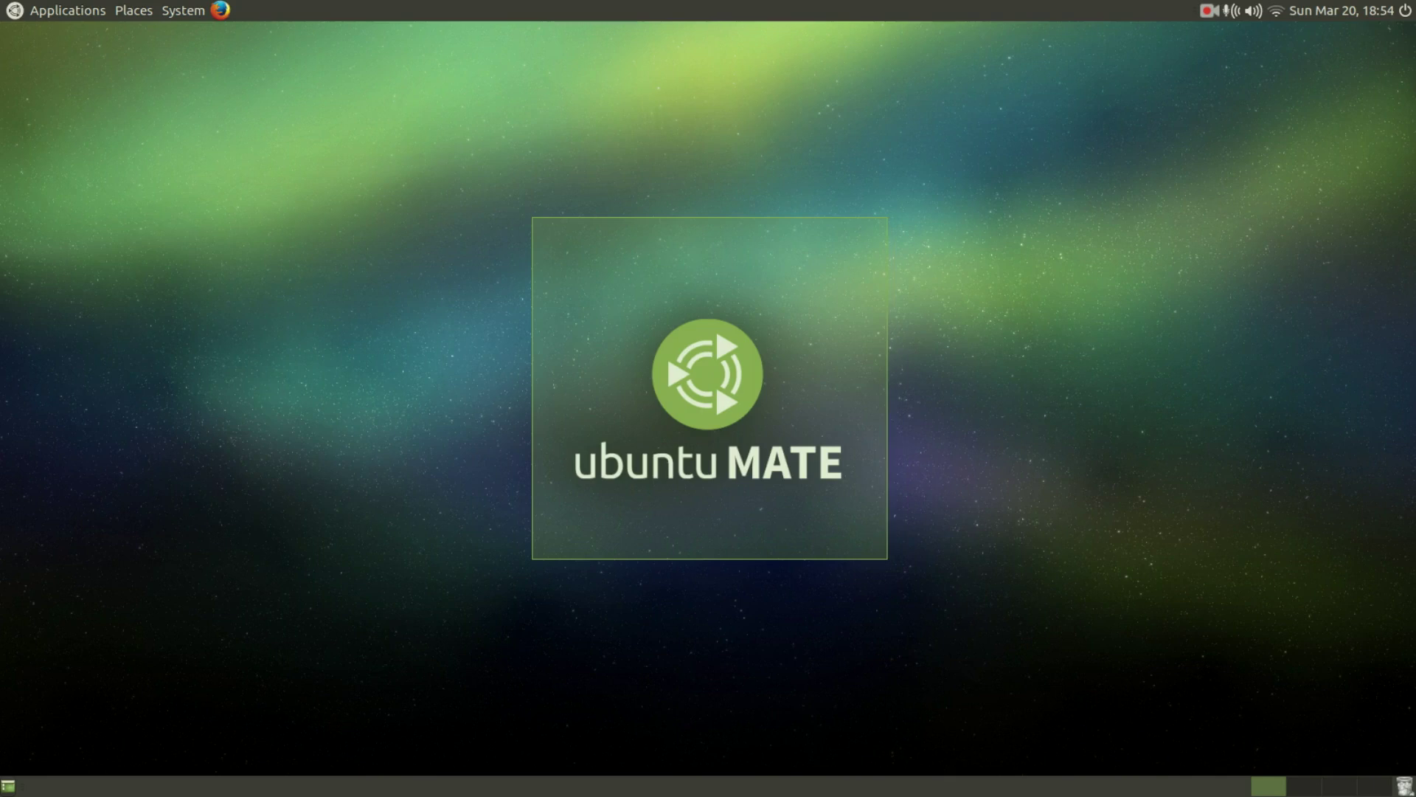
drag(888, 559, 888, 558)
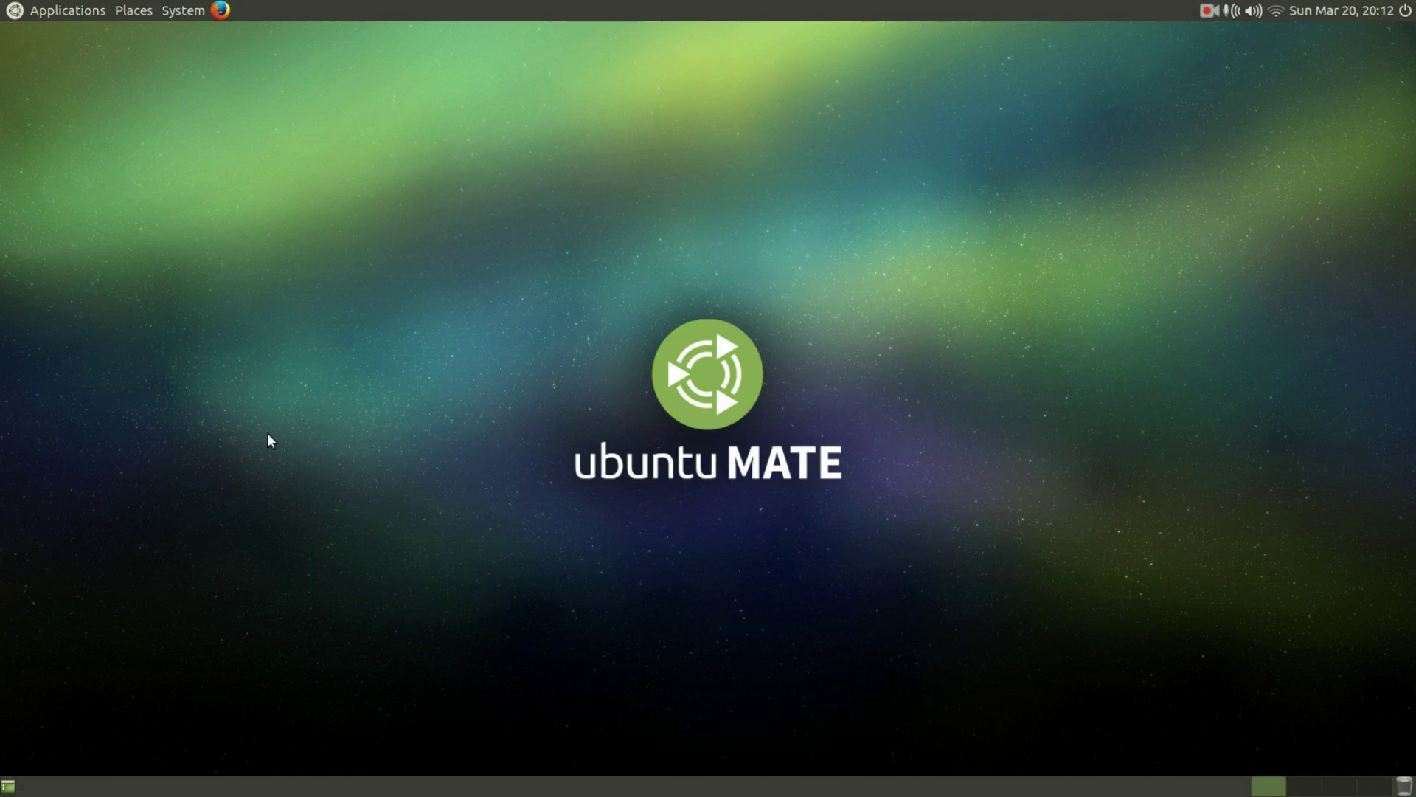
click(2, 6)
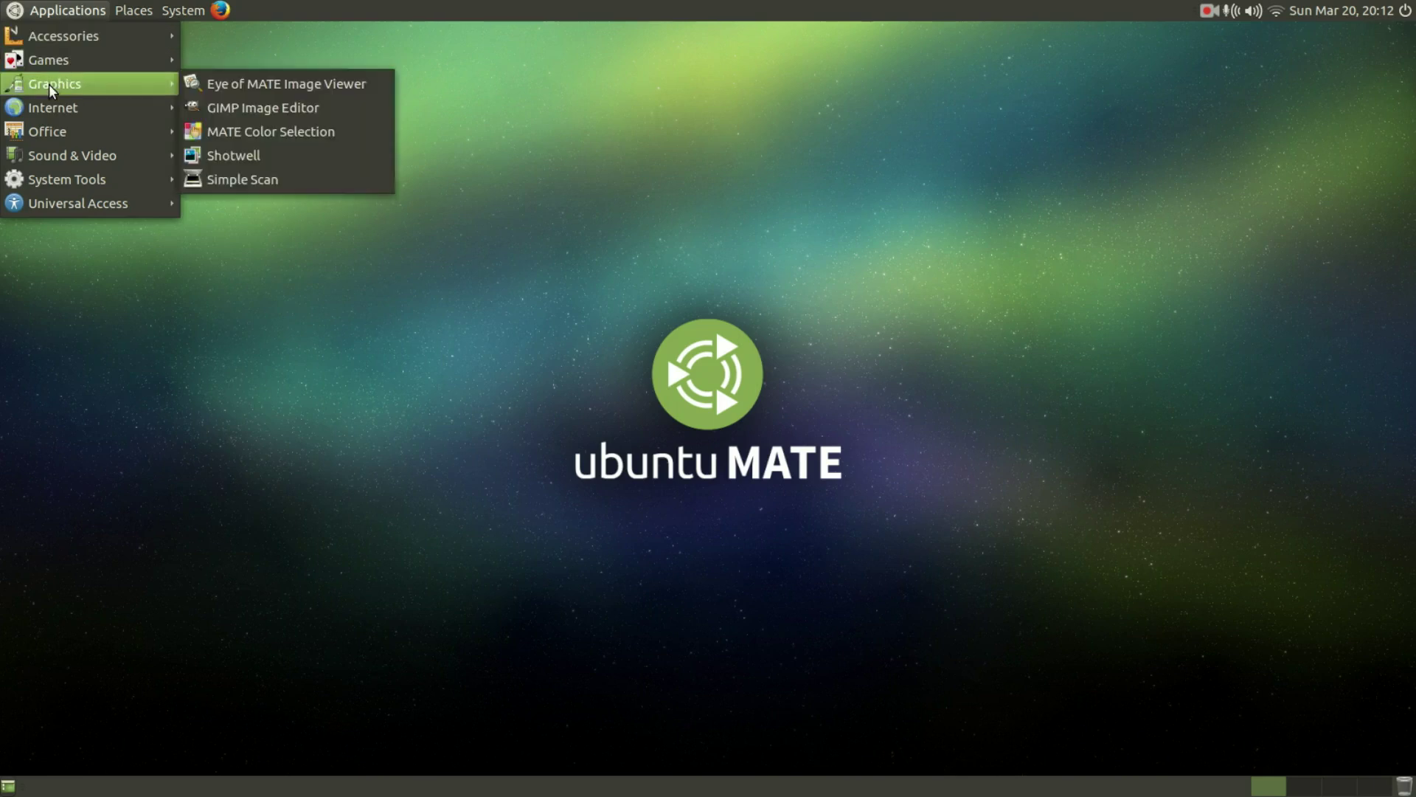
mouse_move(53, 108)
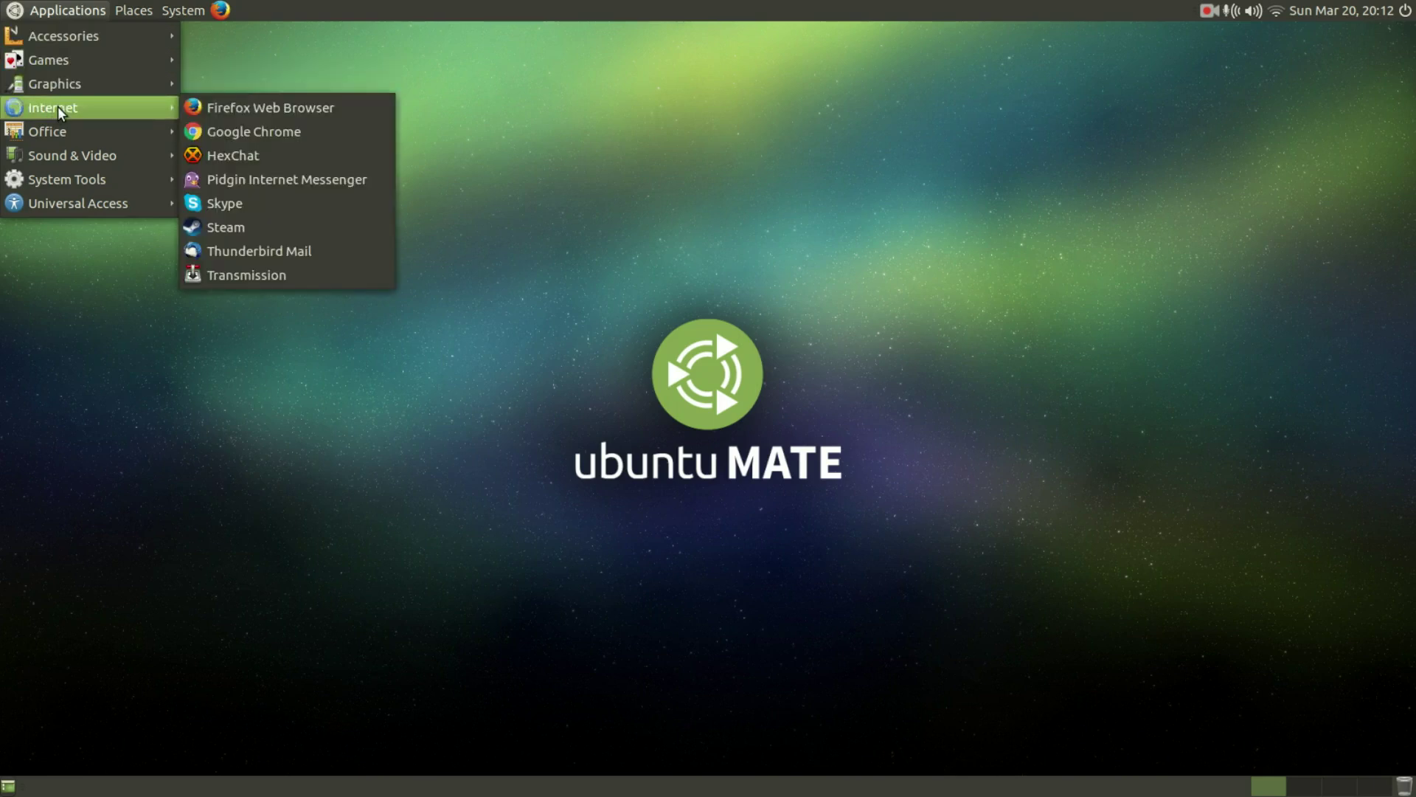
mouse_move(76, 84)
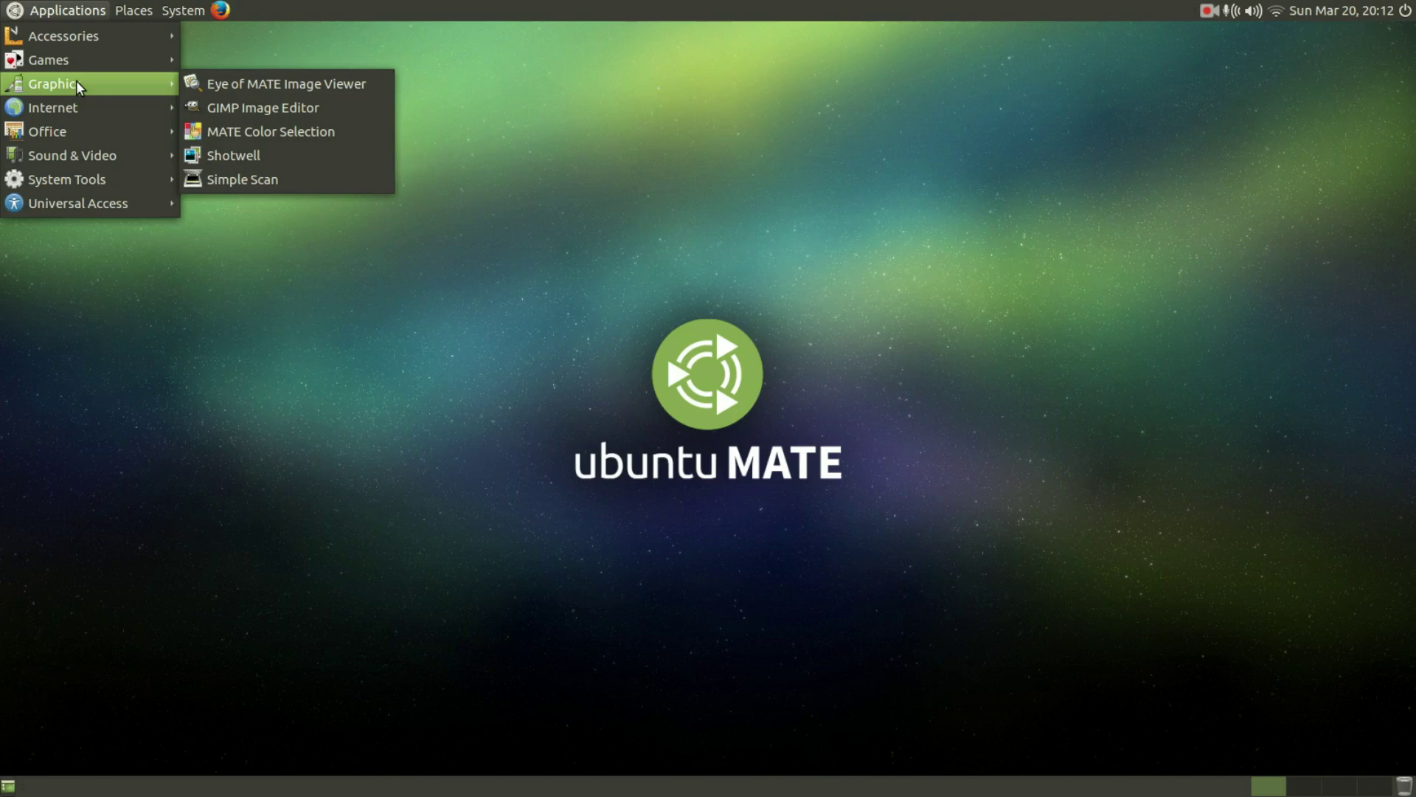
click(404, 217)
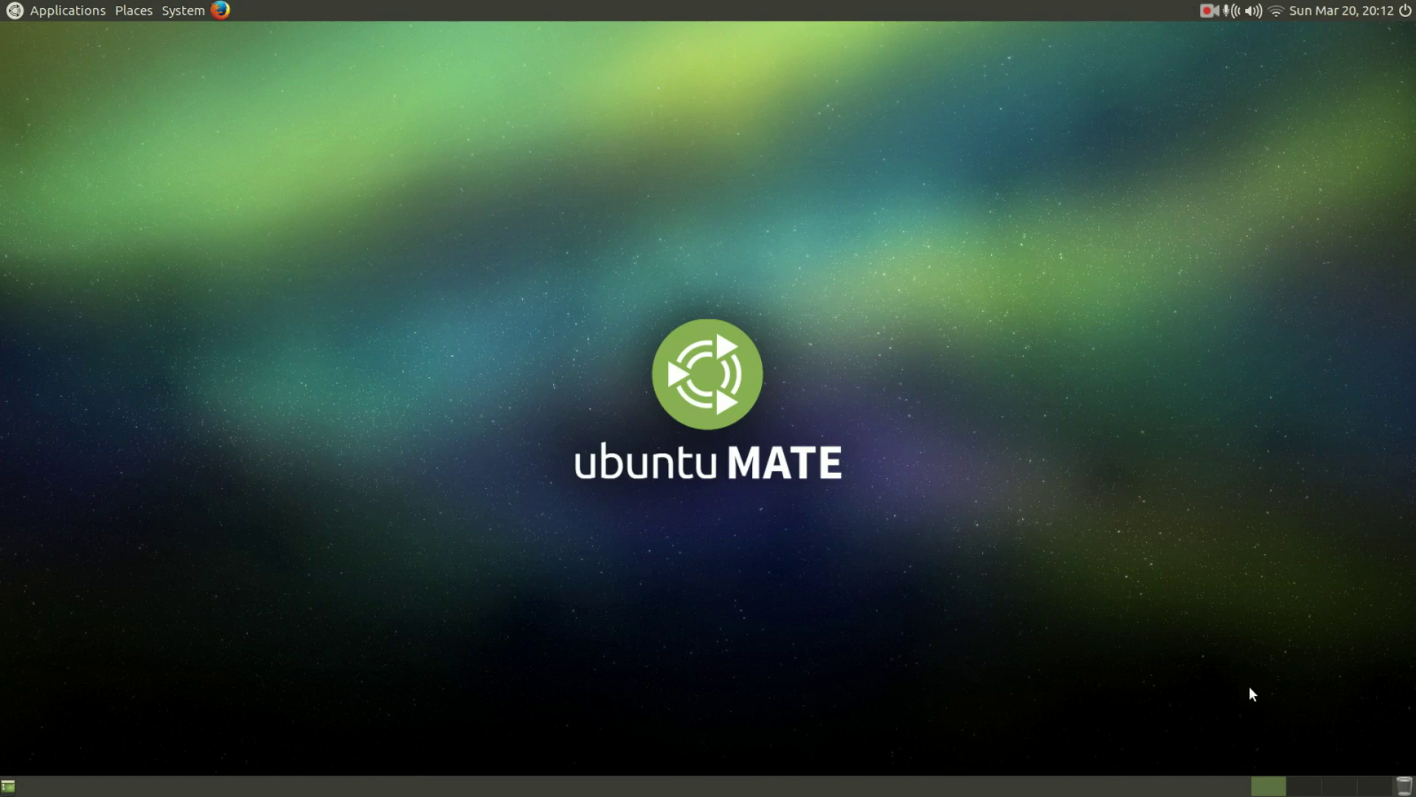
scroll(1327, 786, down, 2)
scroll(1366, 788, down, 1)
click(1278, 788)
click(1404, 785)
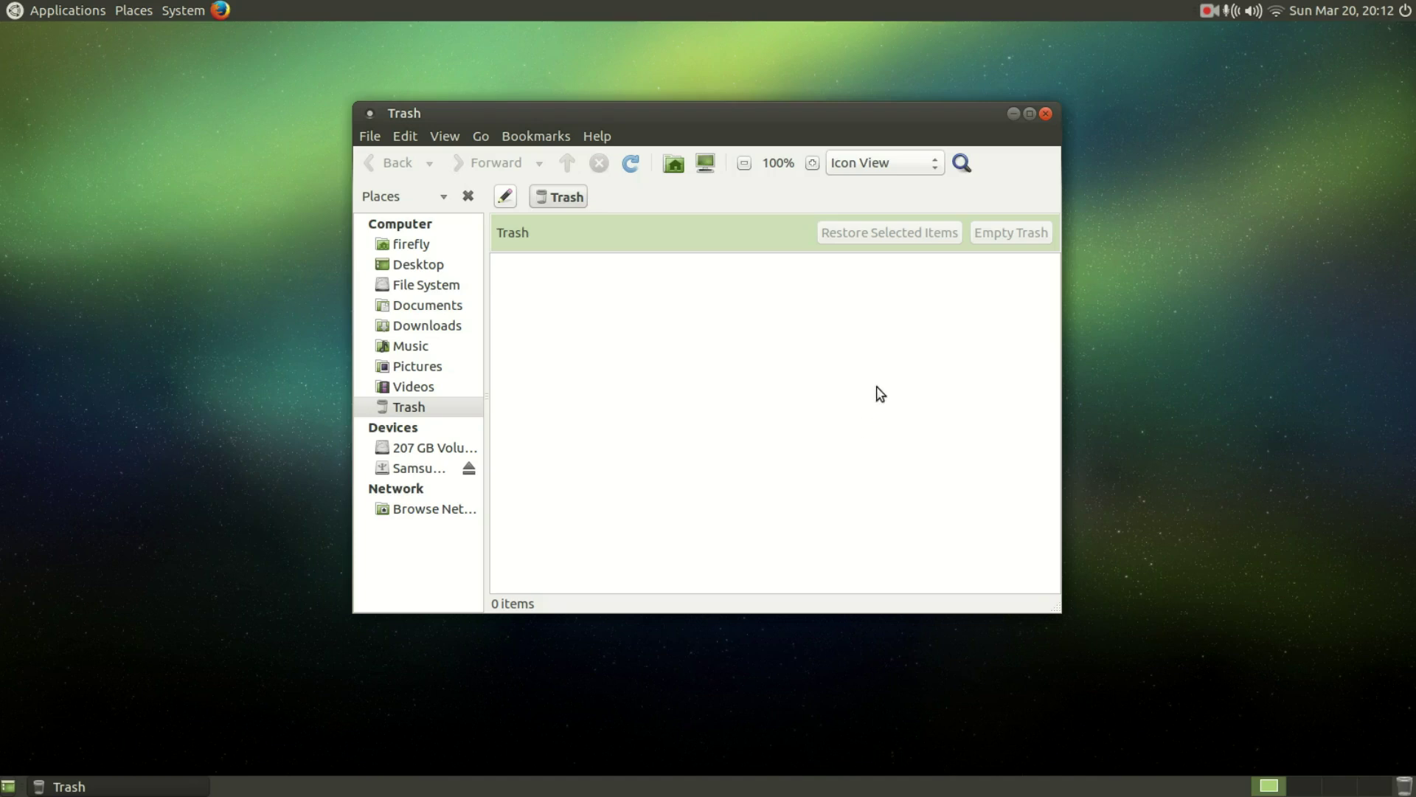
click(1046, 114)
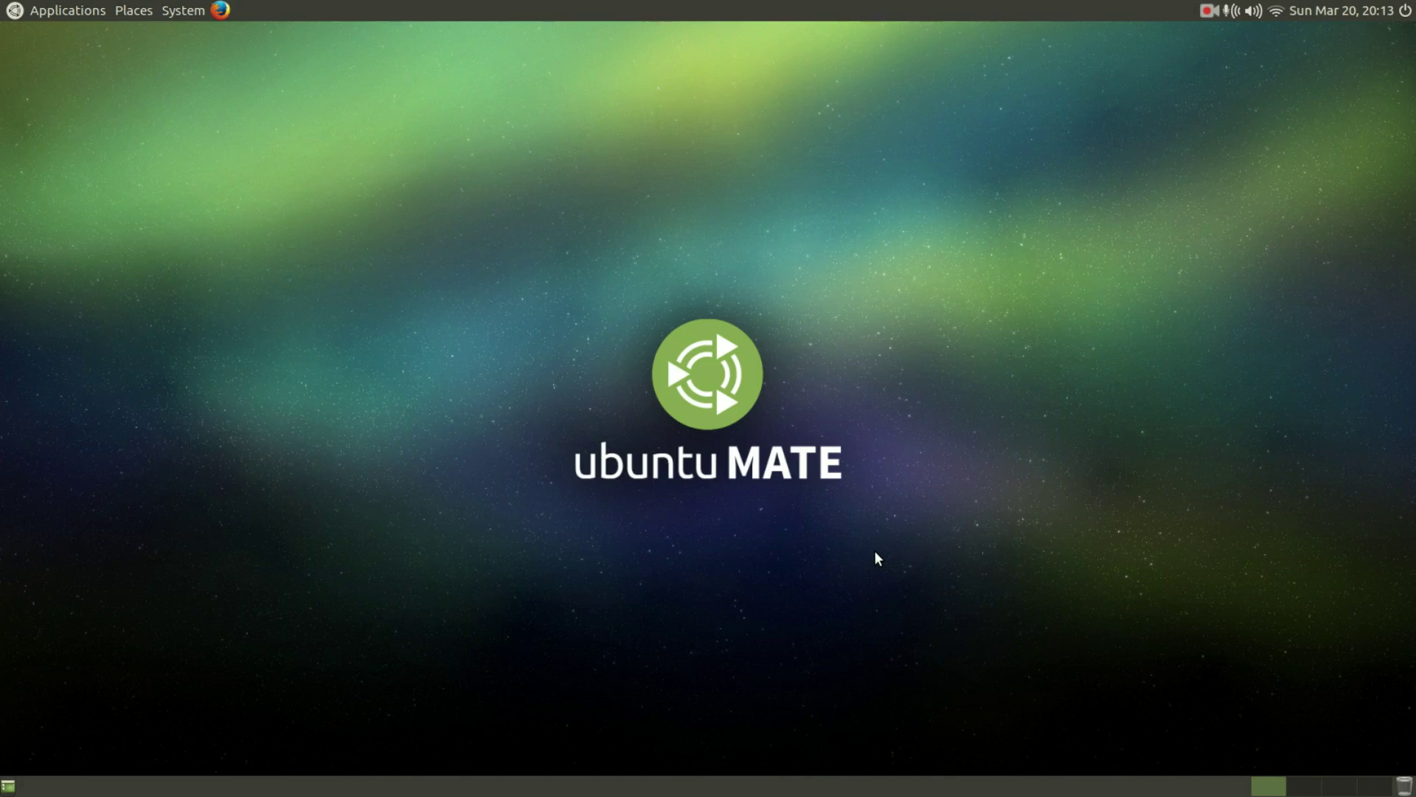
drag(875, 550, 535, 238)
drag(536, 237, 900, 551)
Step: Launch MATE Tweak from System > Preferences > Look and Feel
click(183, 11)
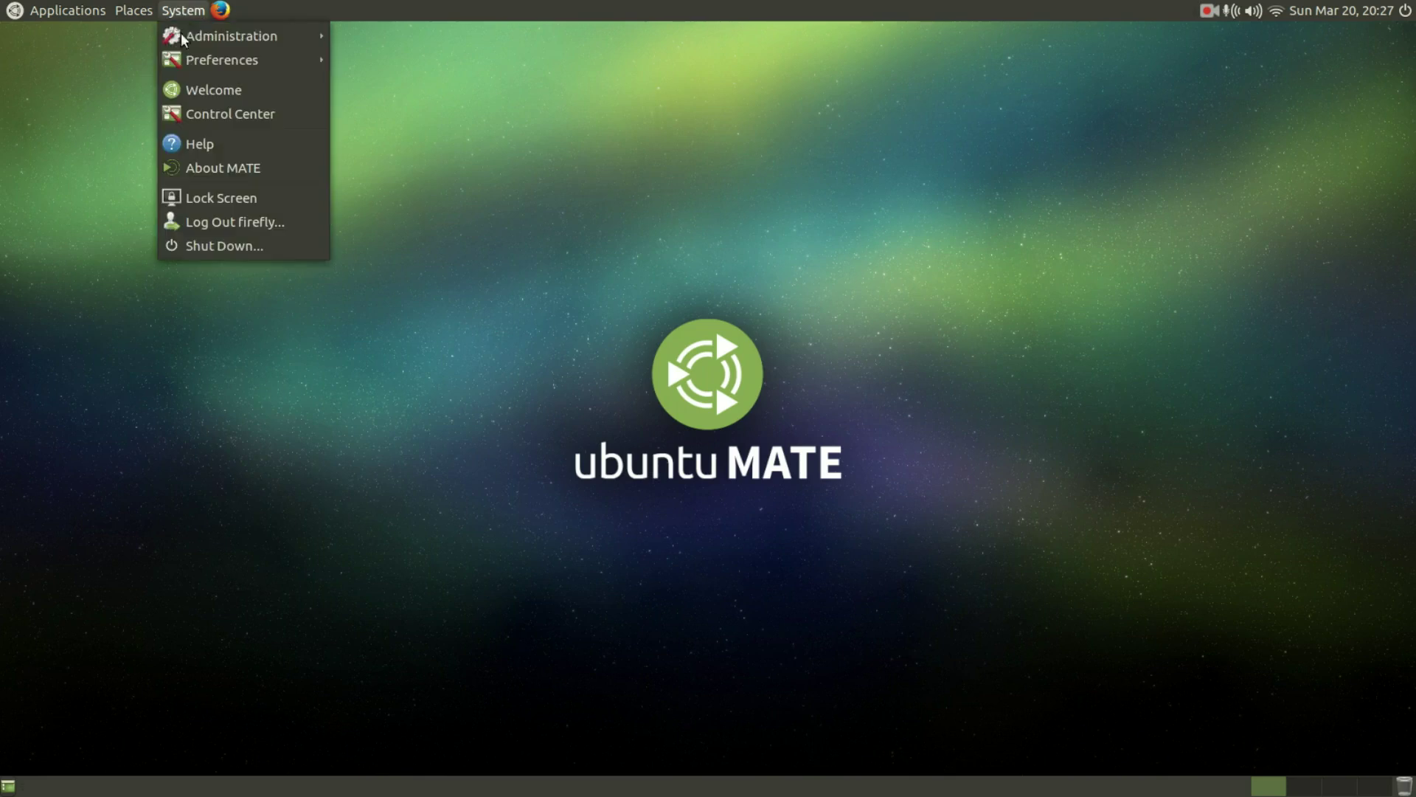
mouse_move(206, 59)
mouse_move(397, 84)
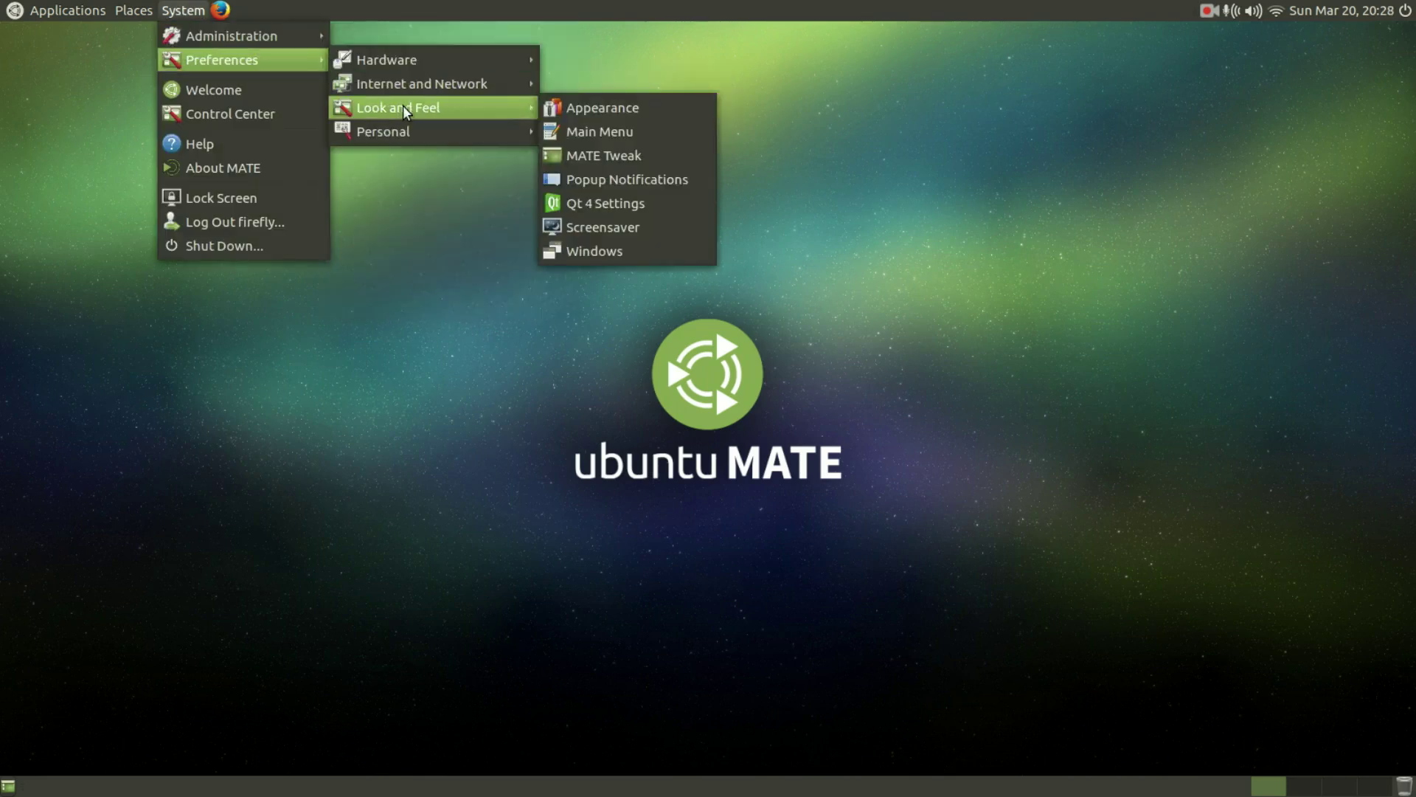
click(685, 145)
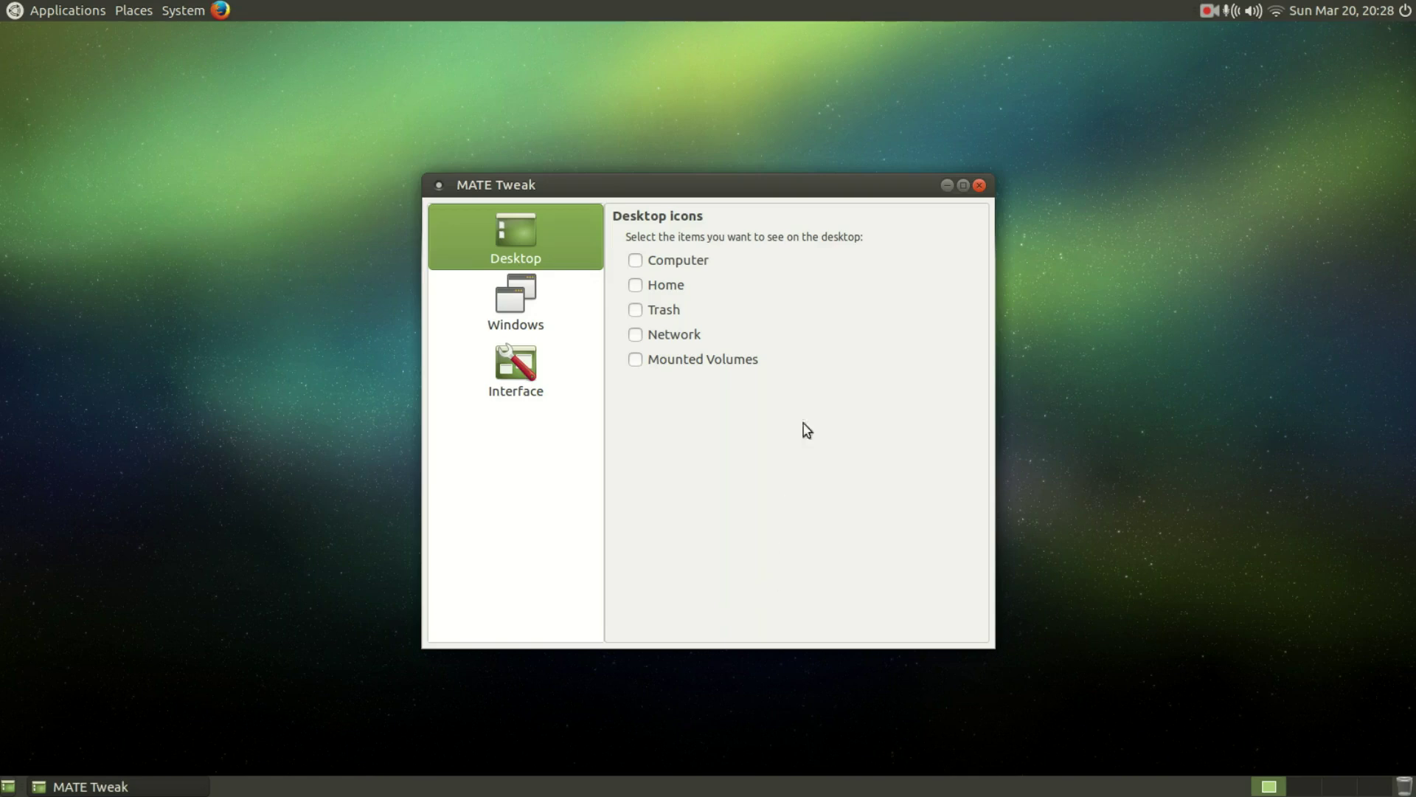
Step: Toggle the Computer and Home desktop icons on and back off, then view the Windows settings
click(715, 268)
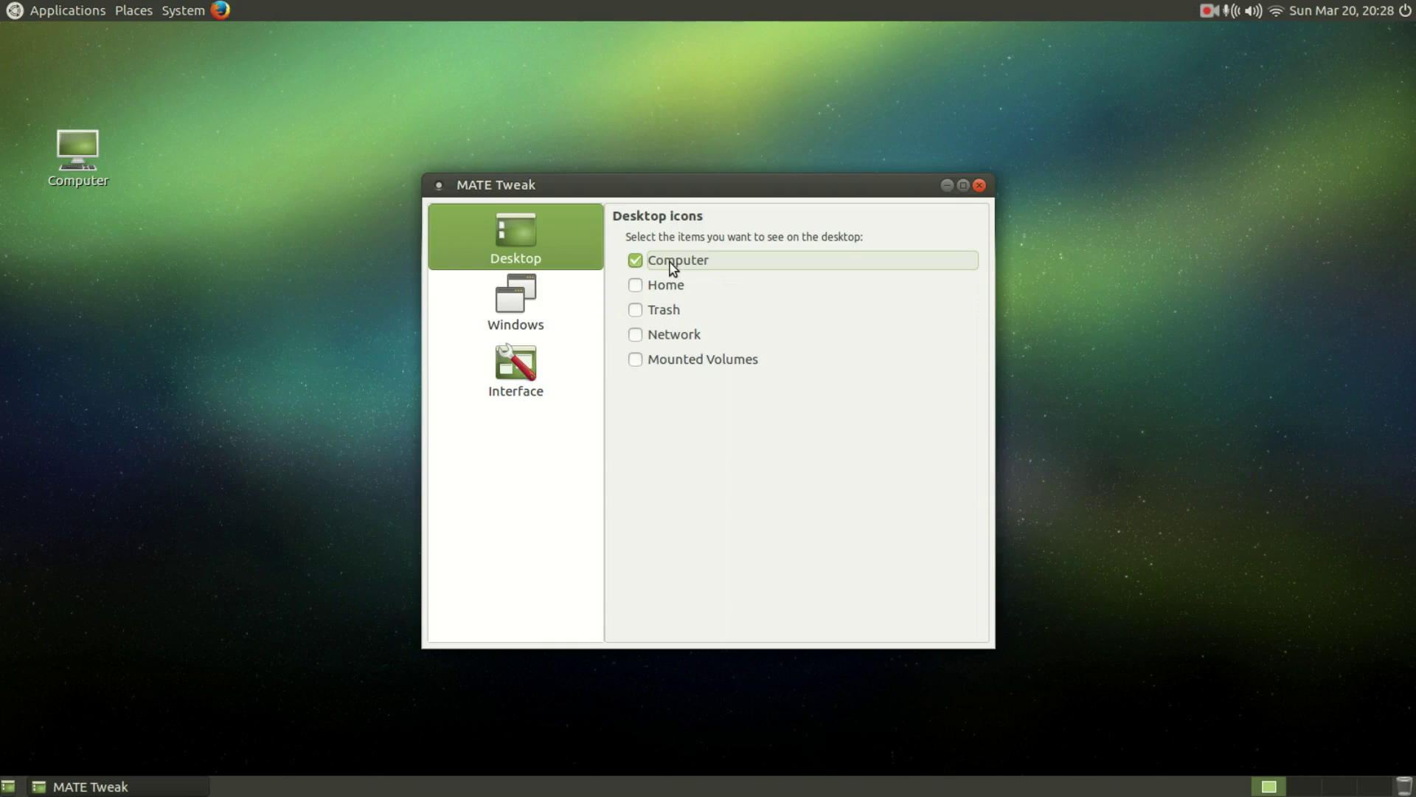
click(666, 284)
click(667, 284)
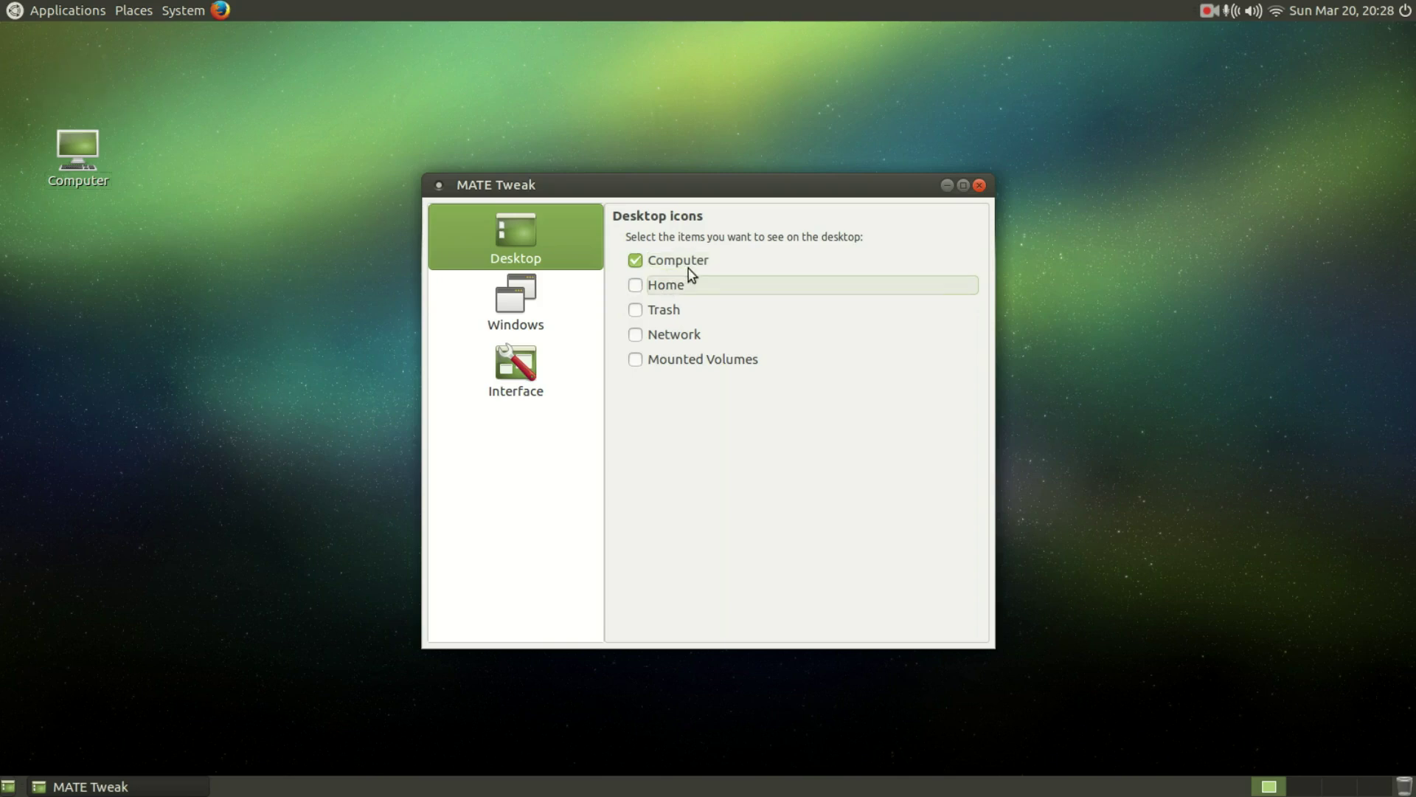
click(706, 267)
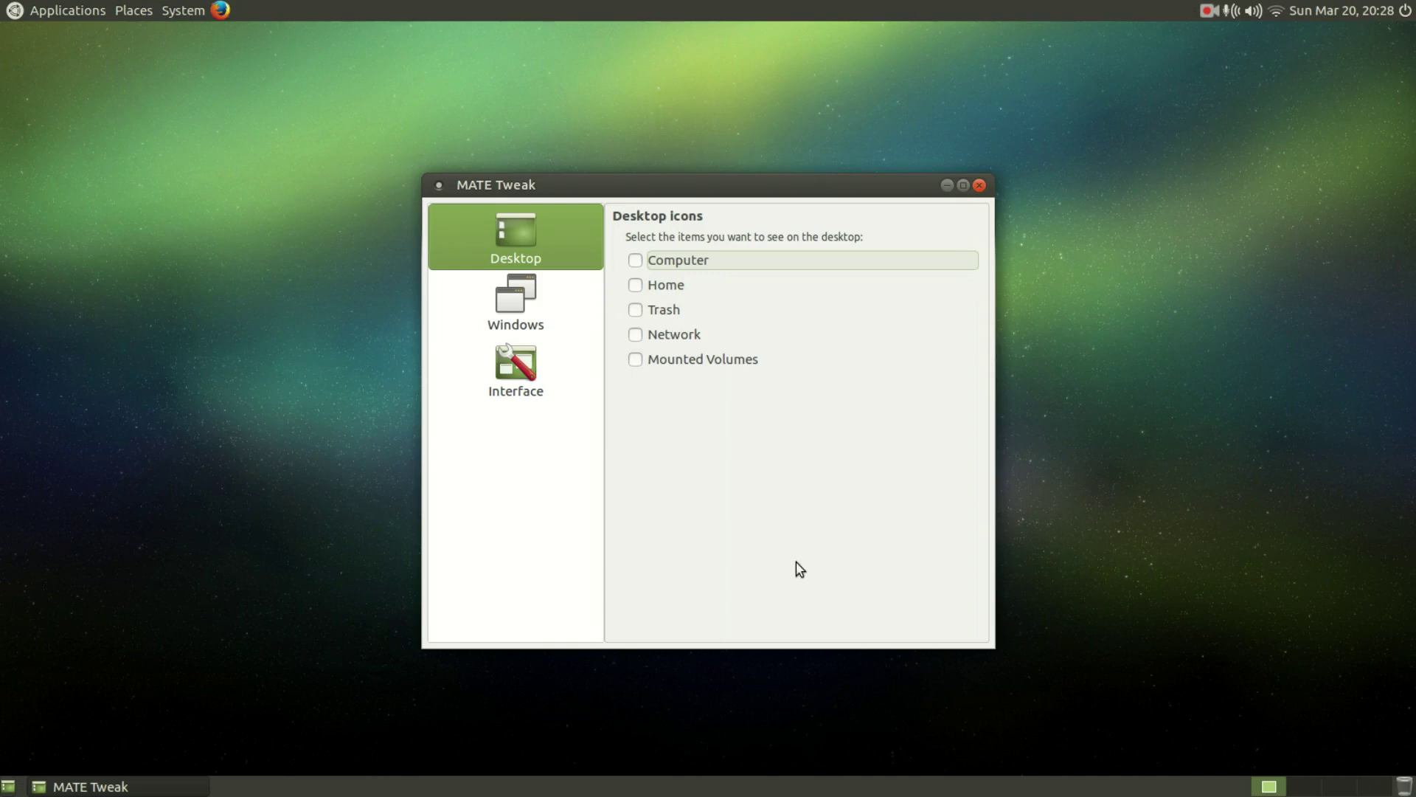
click(569, 329)
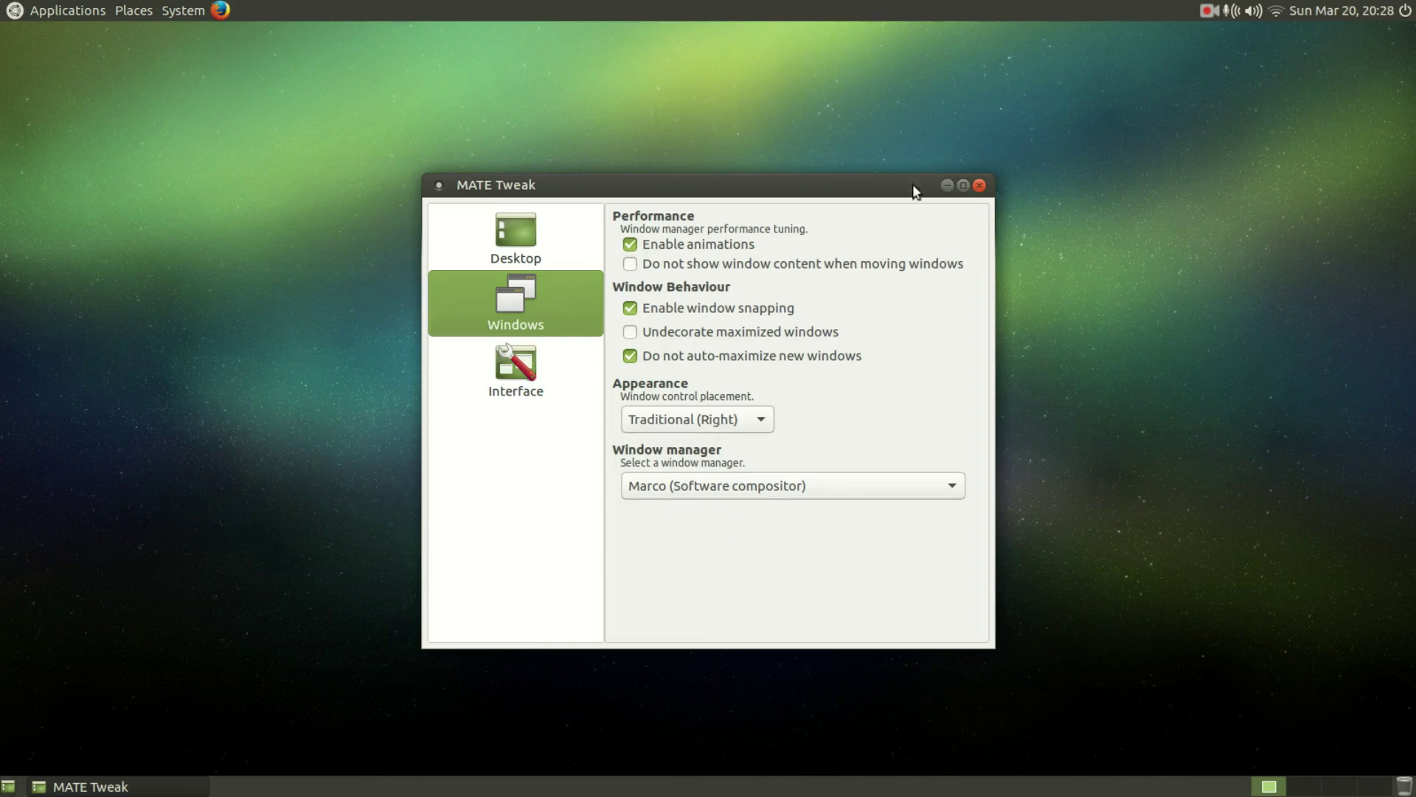
Step: Keep Traditional (Right) window controls and Marco (Software compositor), then show the Interface settings
click(730, 418)
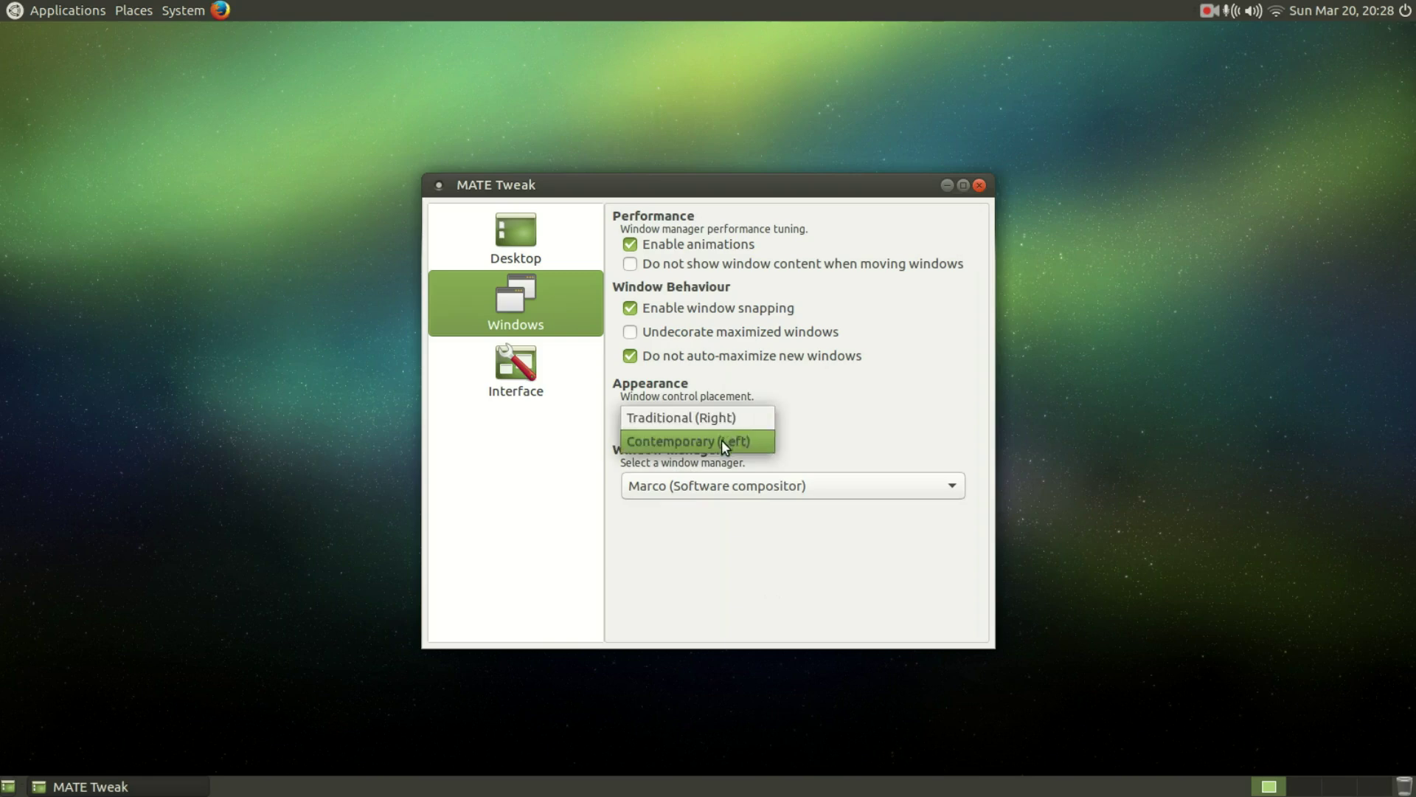
click(870, 439)
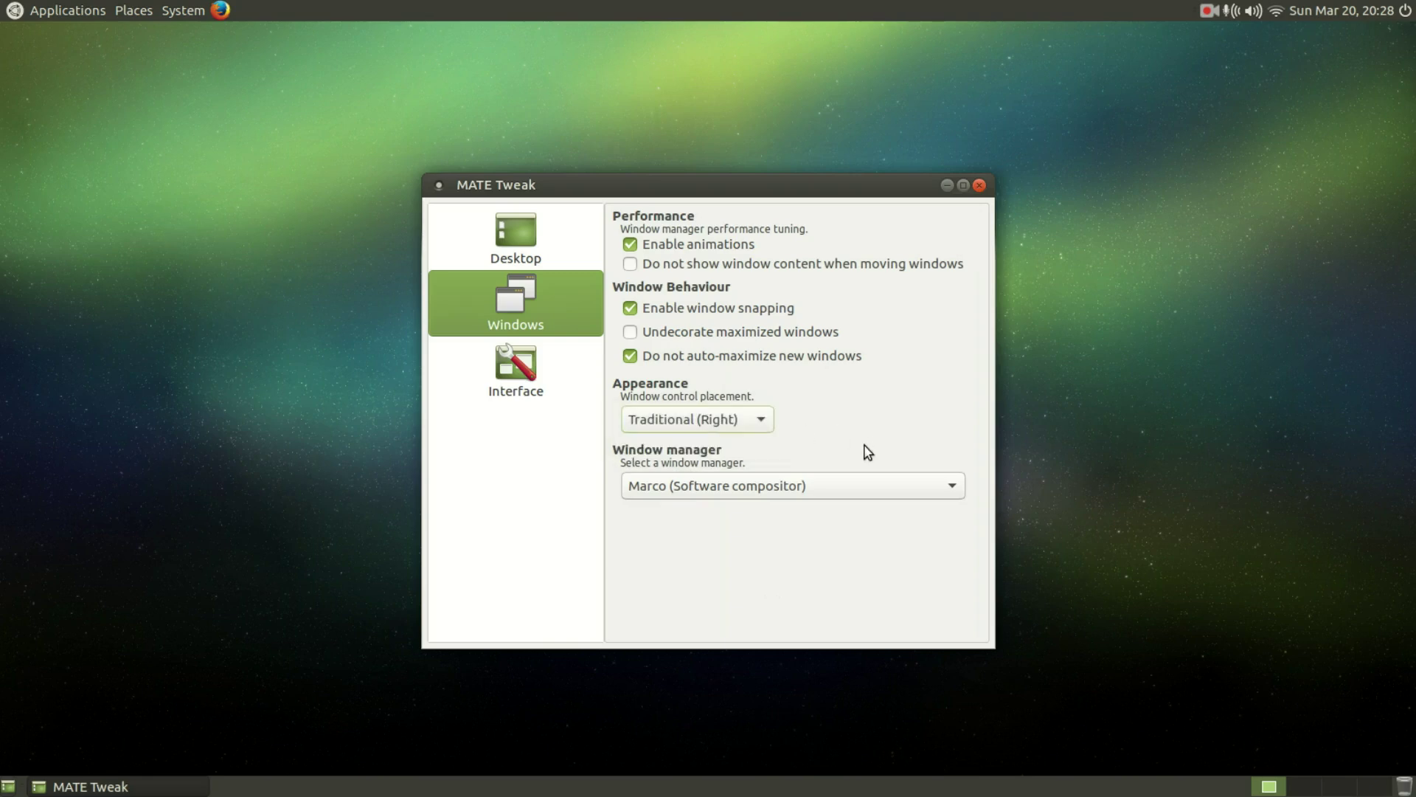
click(841, 493)
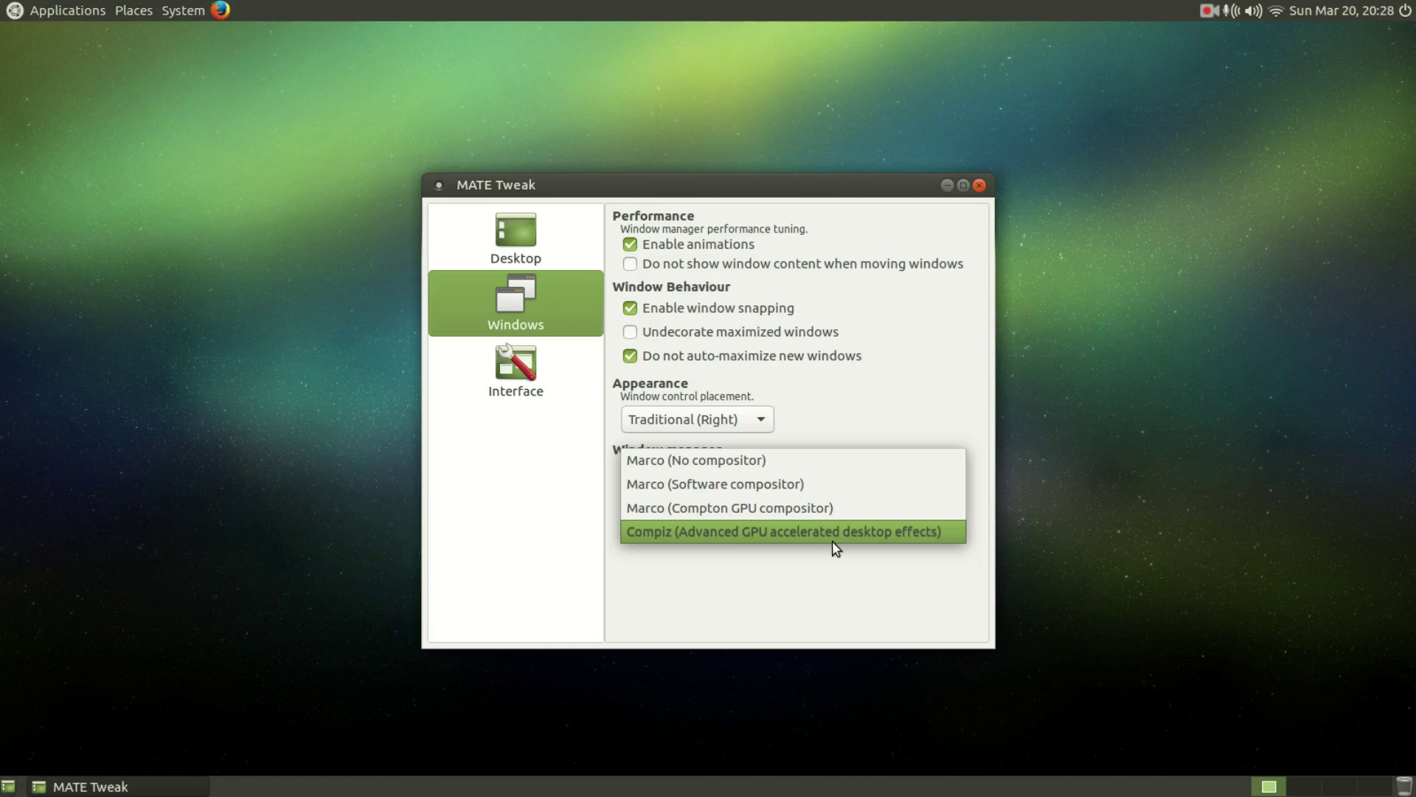
click(849, 489)
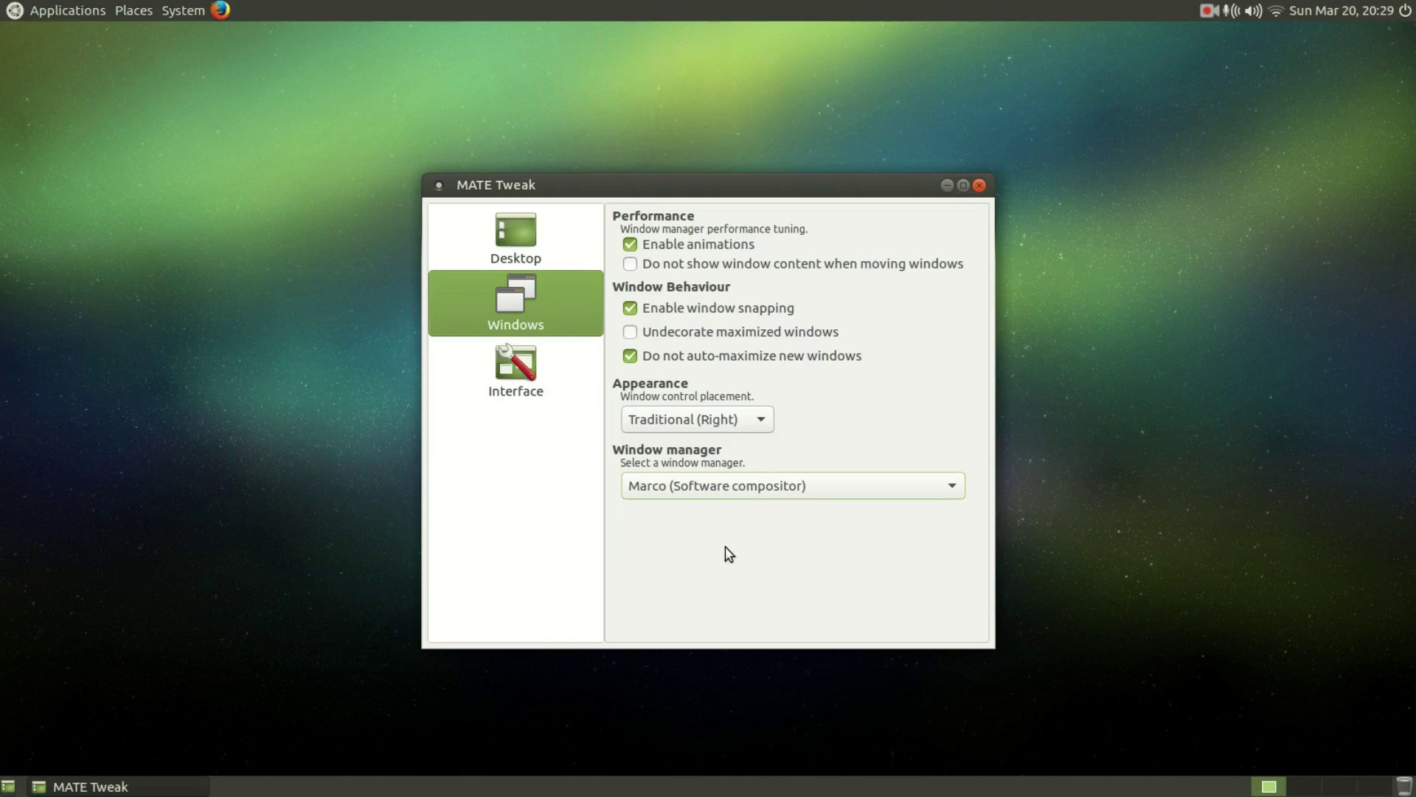
click(749, 491)
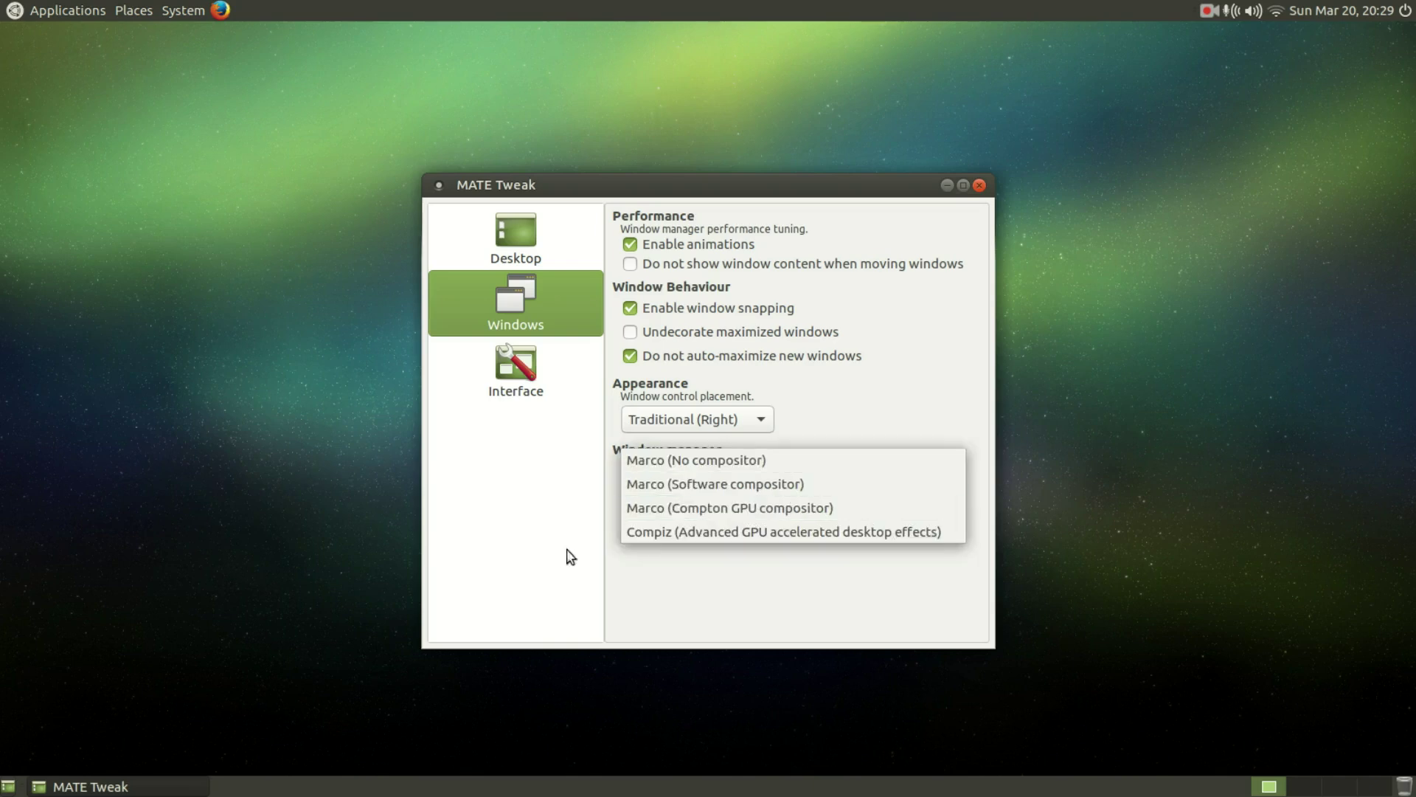
click(514, 571)
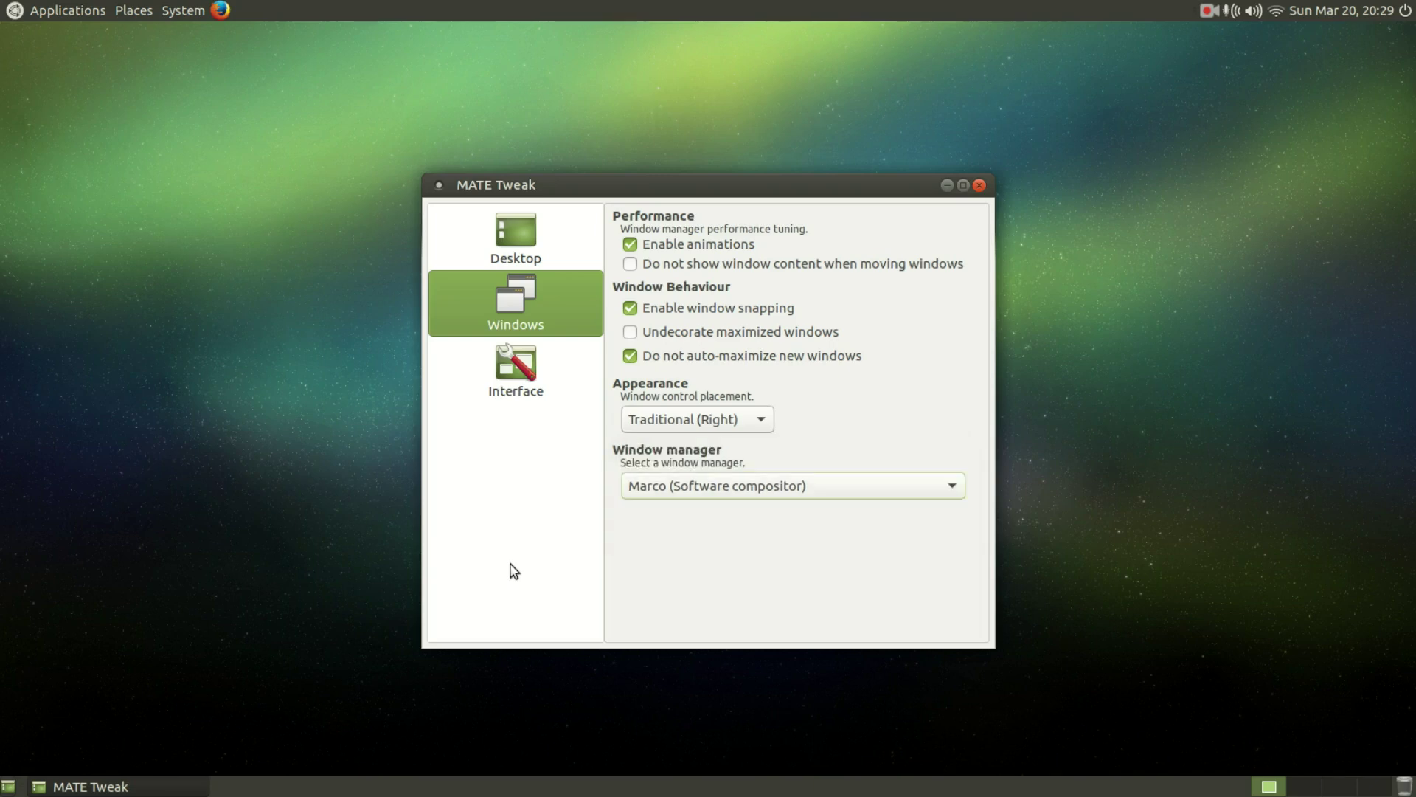
click(530, 389)
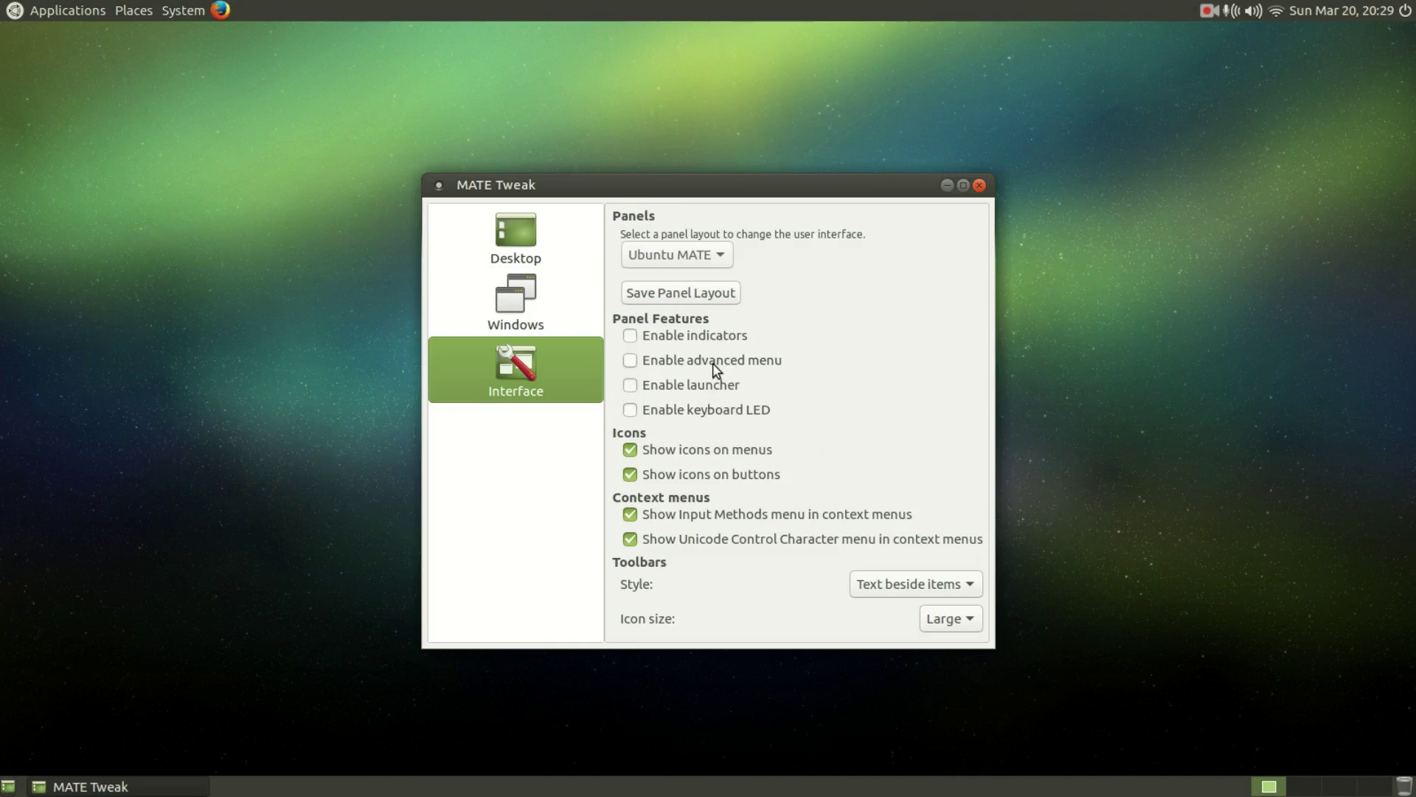
click(6, 7)
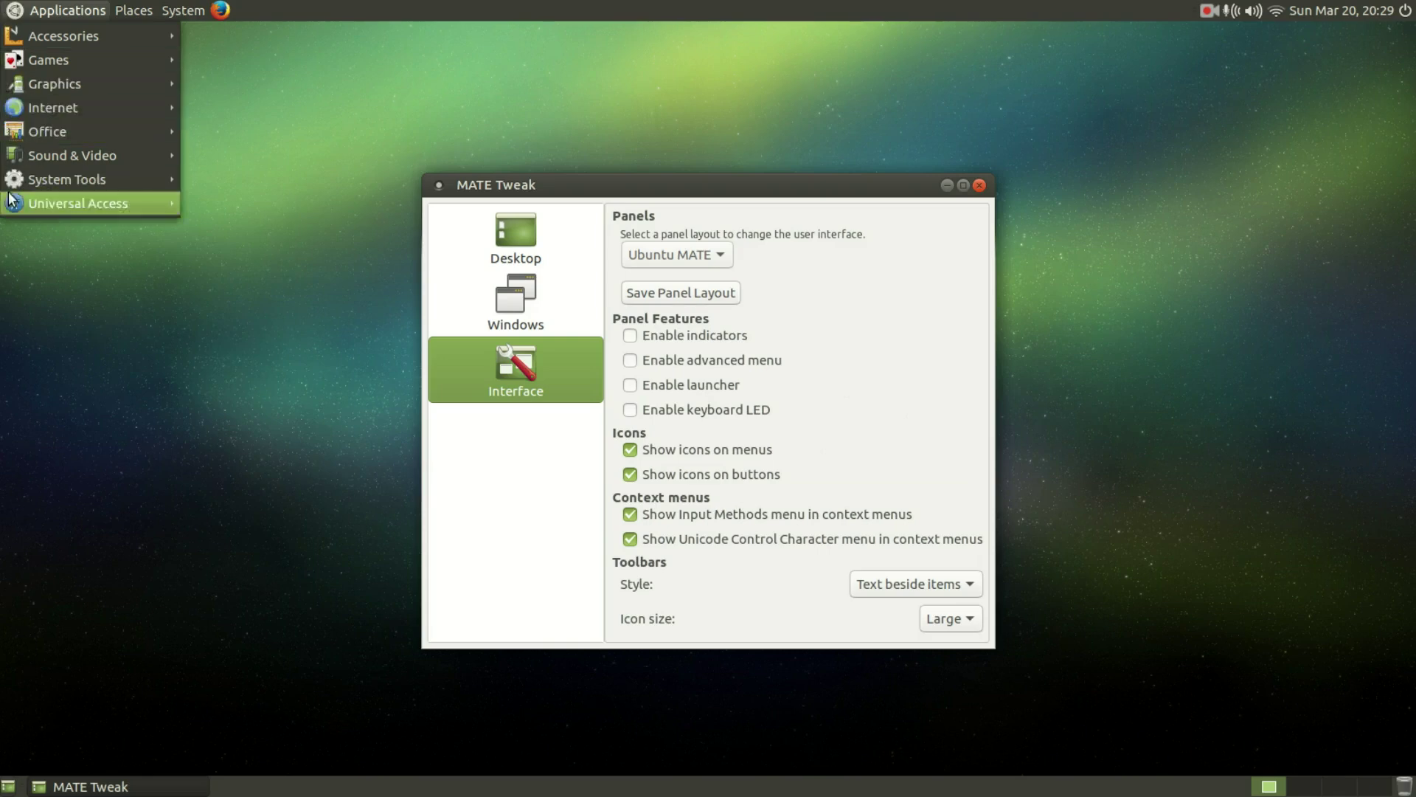
mouse_move(90, 42)
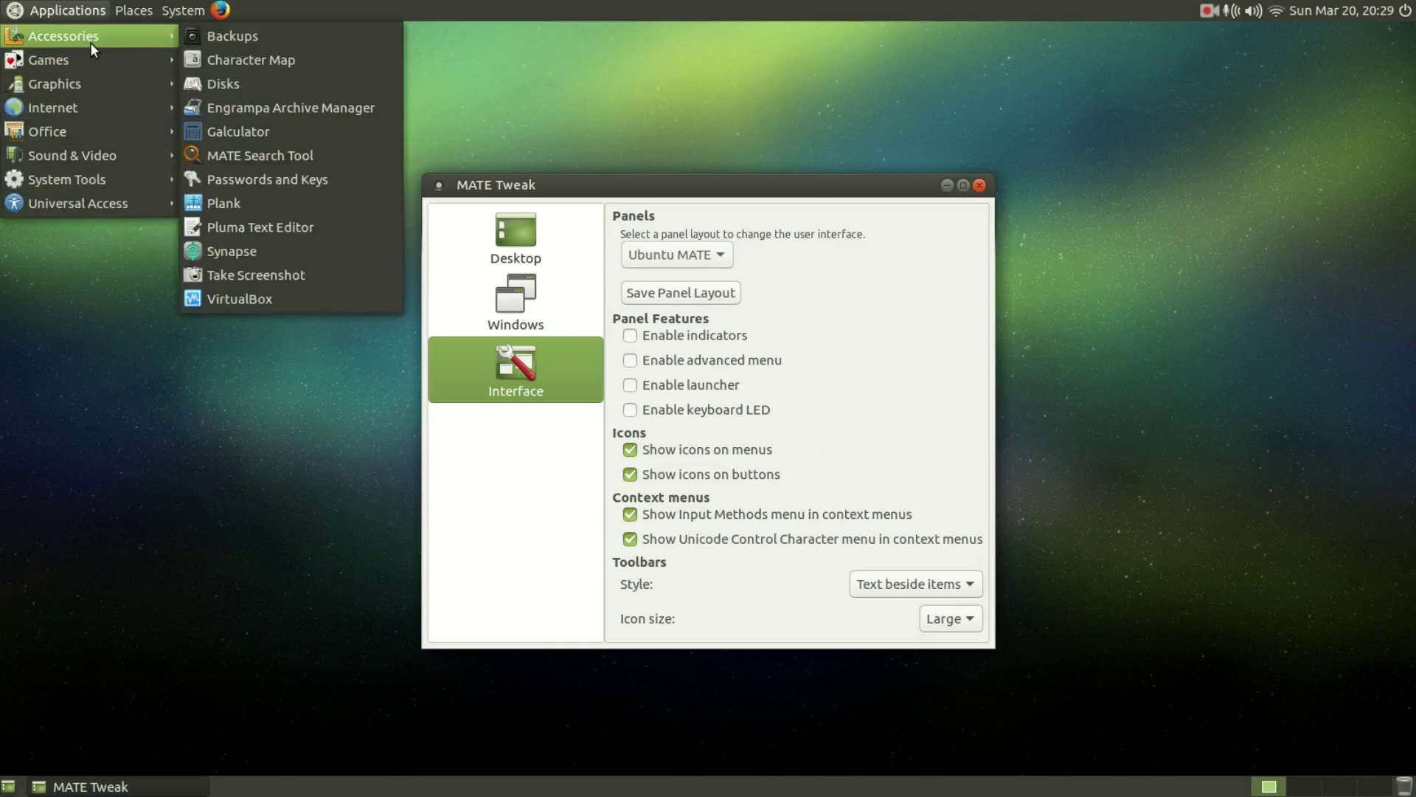
mouse_move(85, 68)
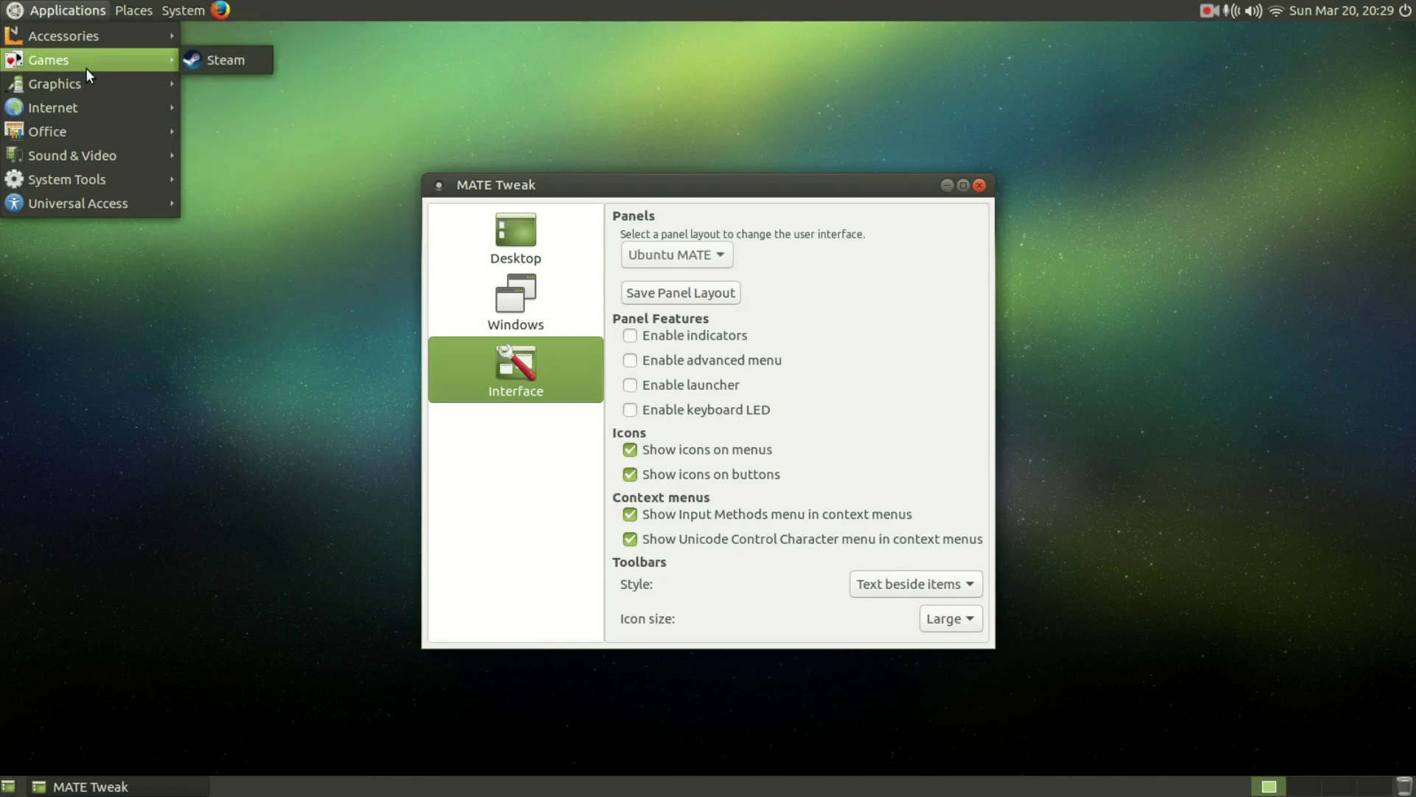
mouse_move(77, 92)
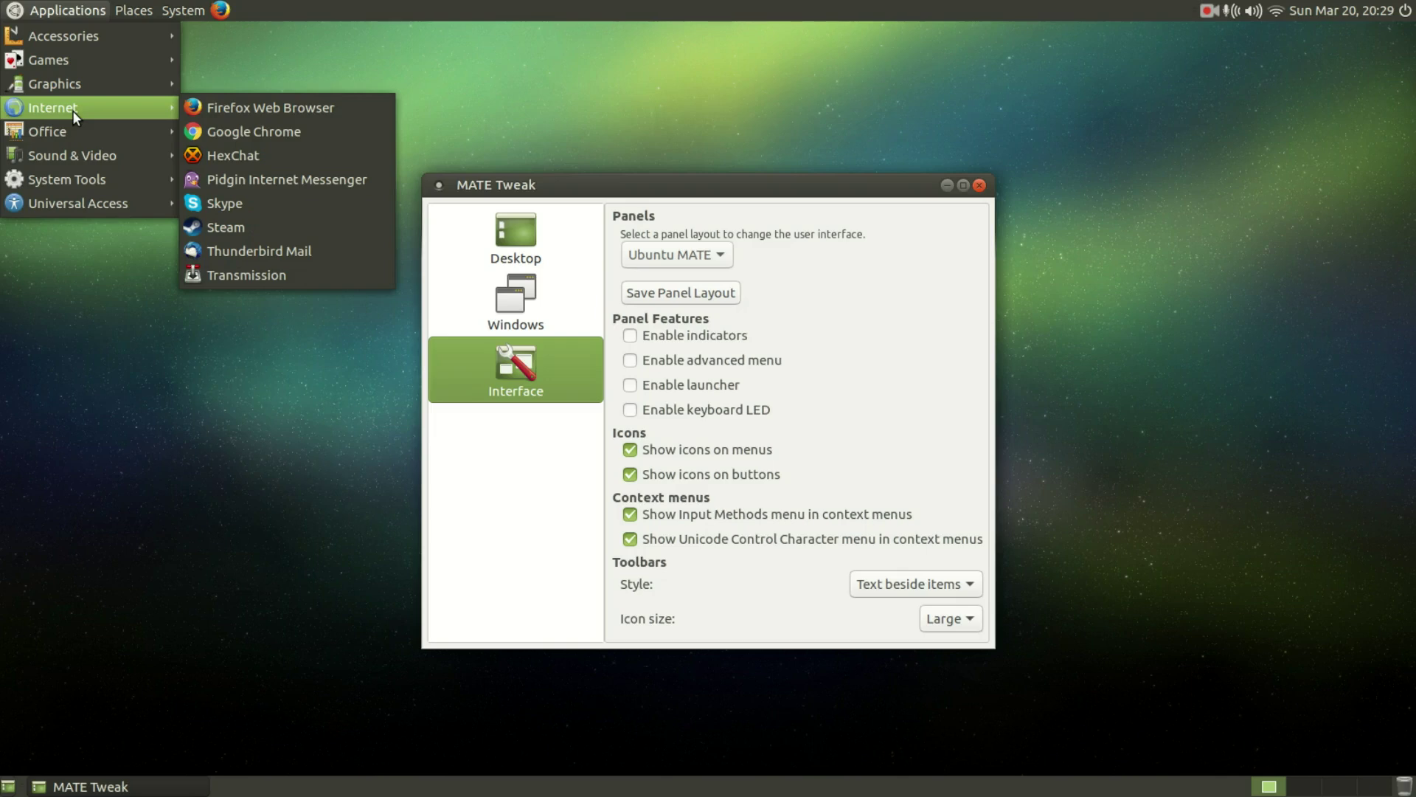
mouse_move(65, 180)
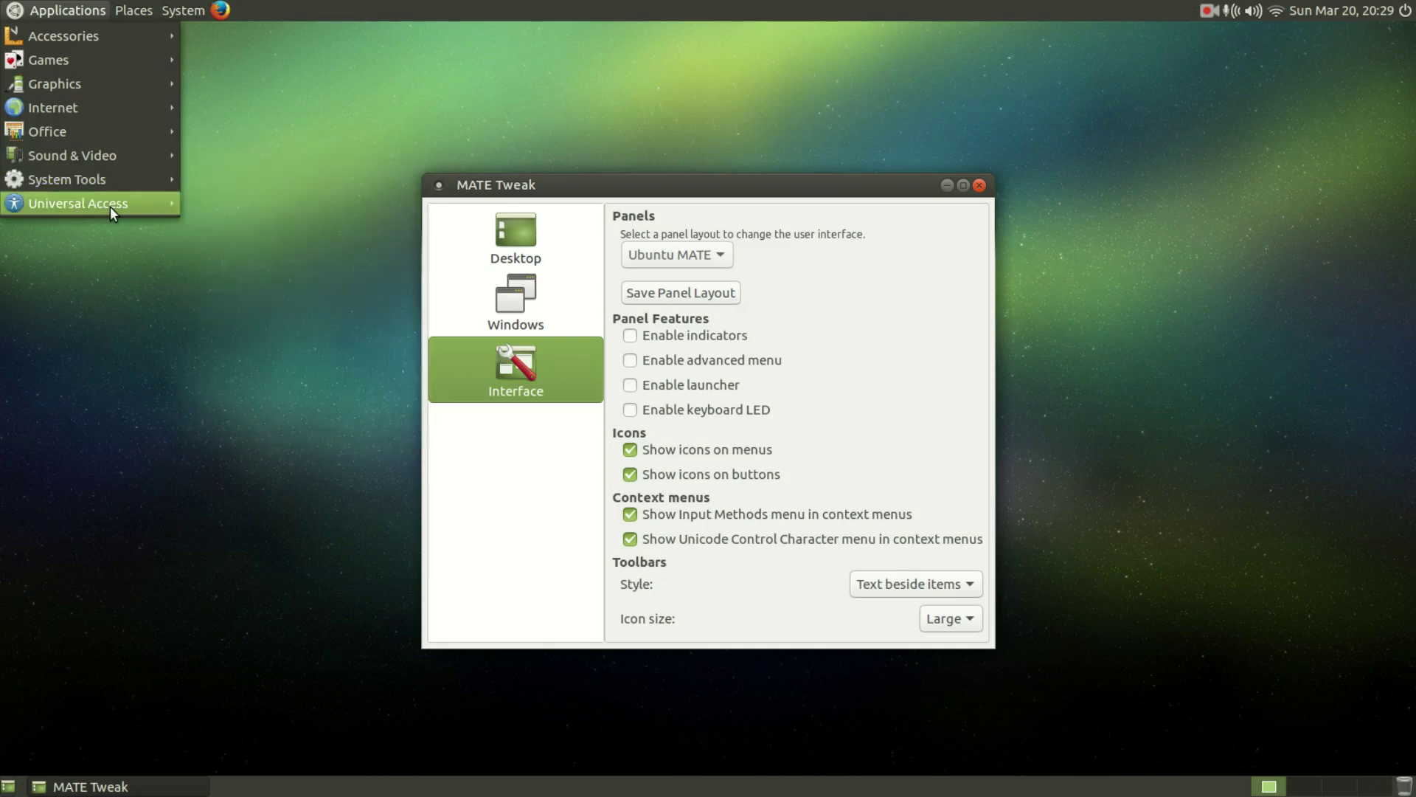
mouse_move(109, 206)
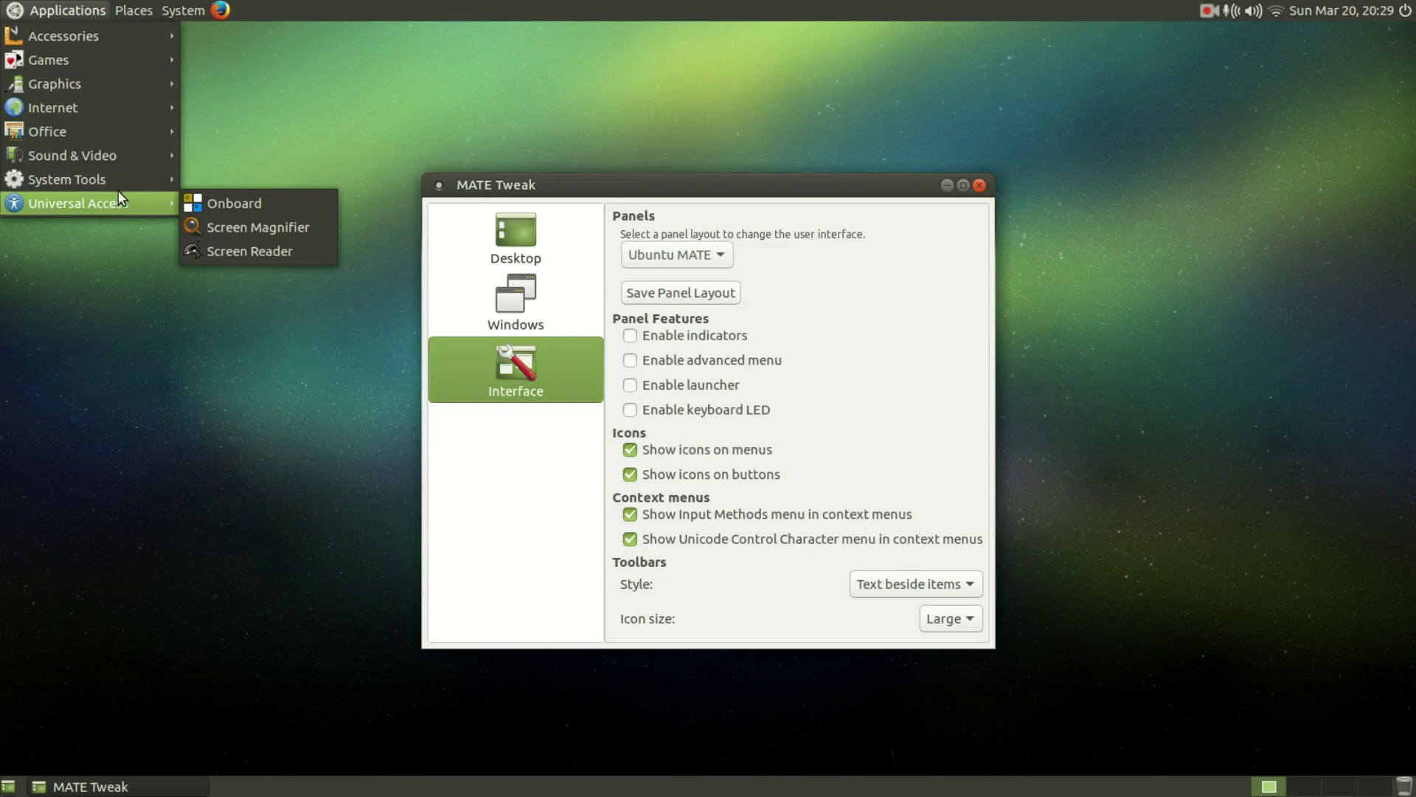
mouse_move(110, 181)
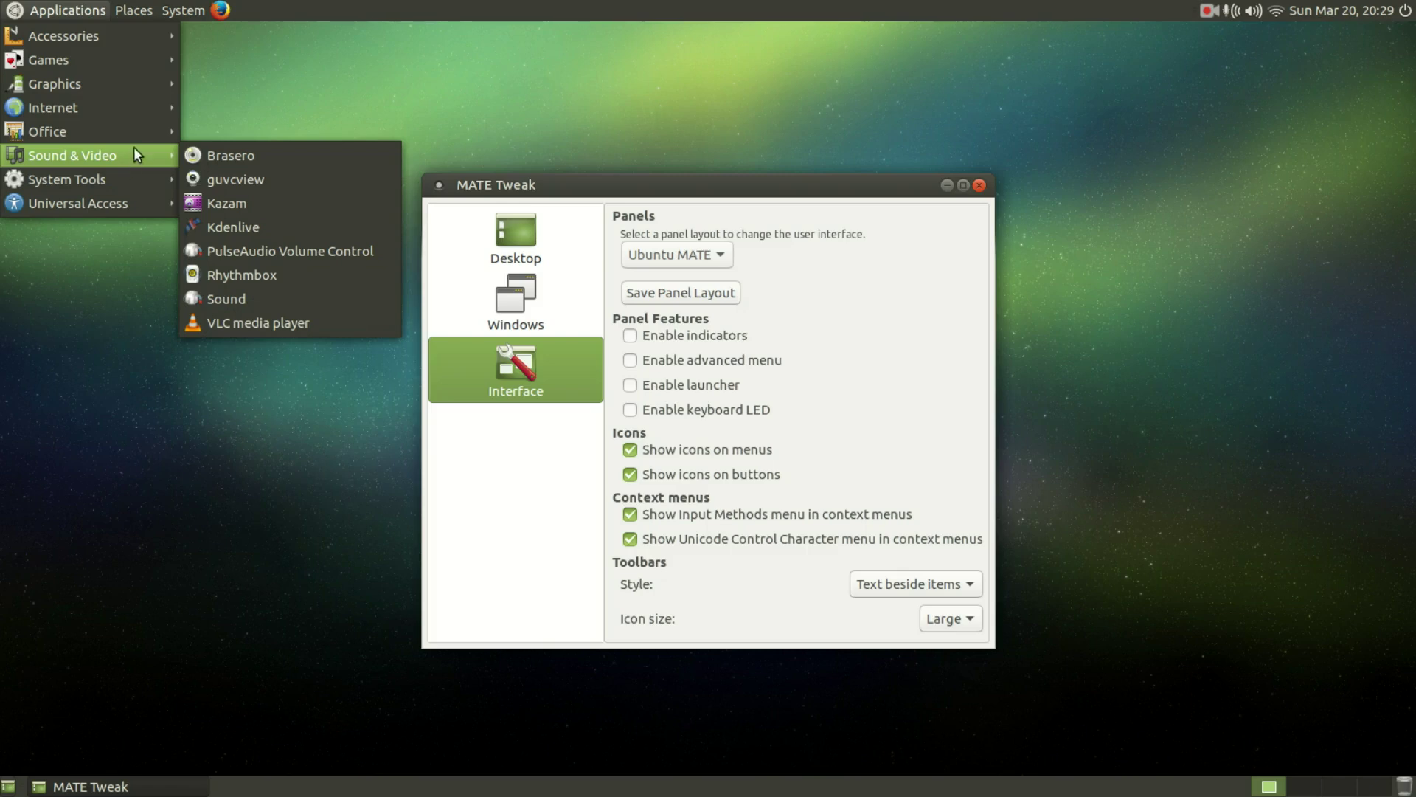
mouse_move(135, 135)
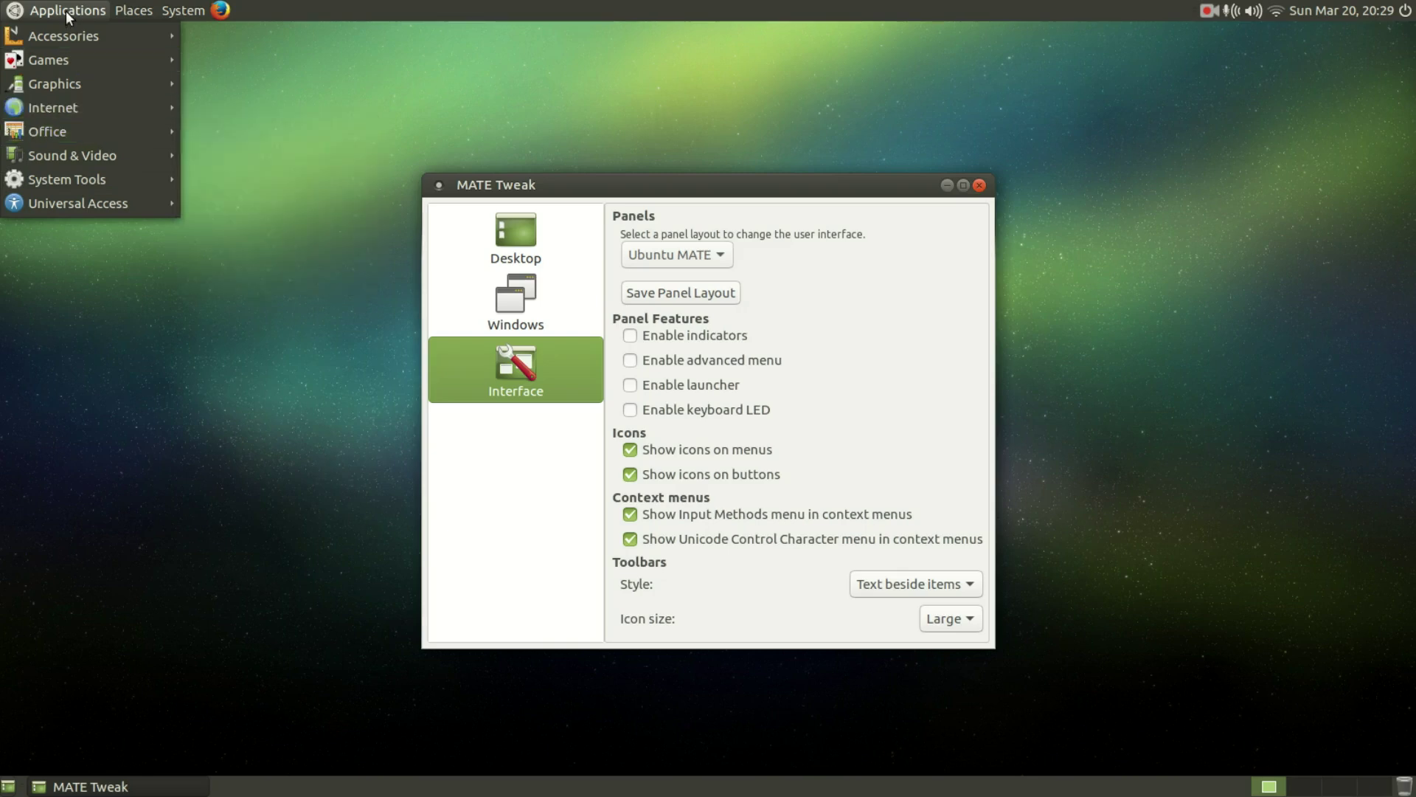
click(692, 71)
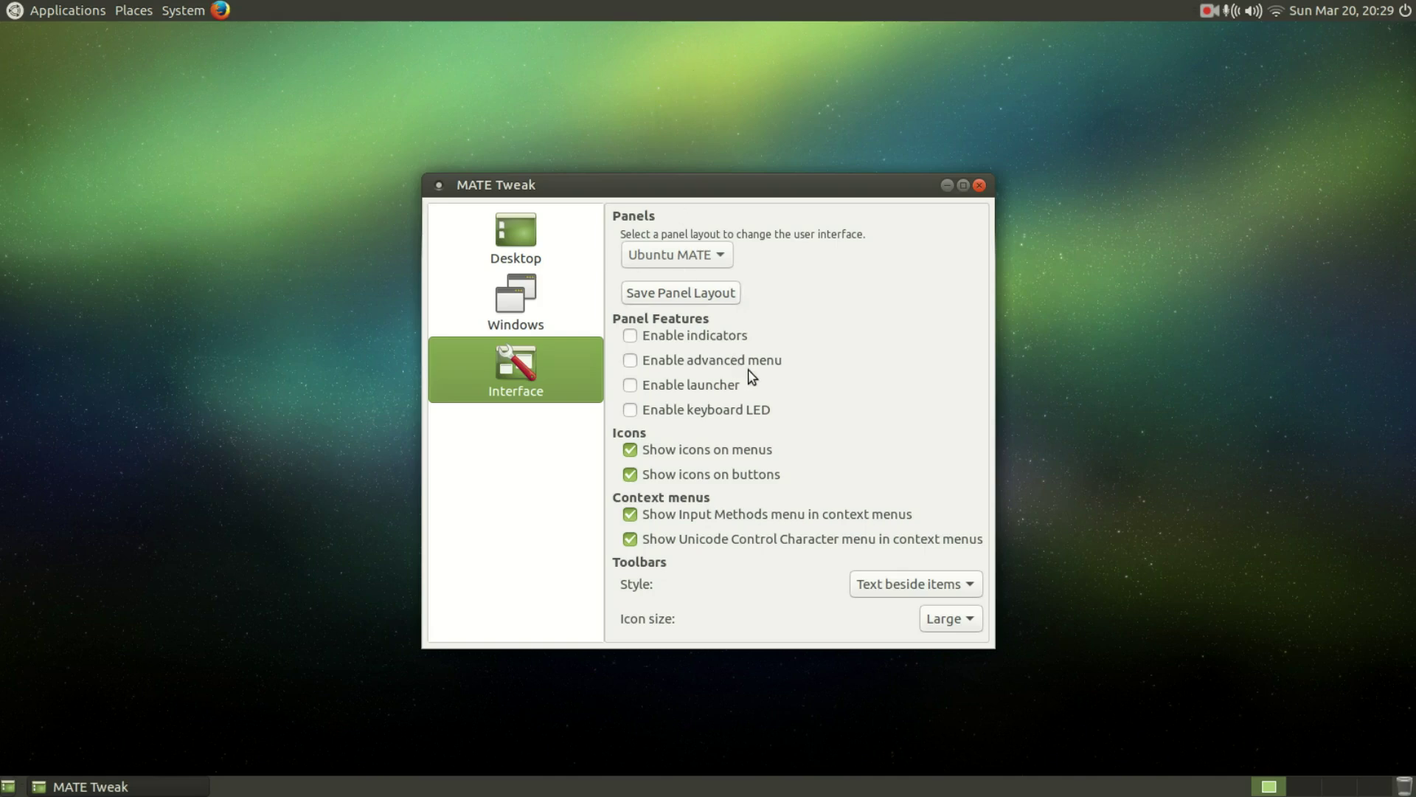
click(60, 18)
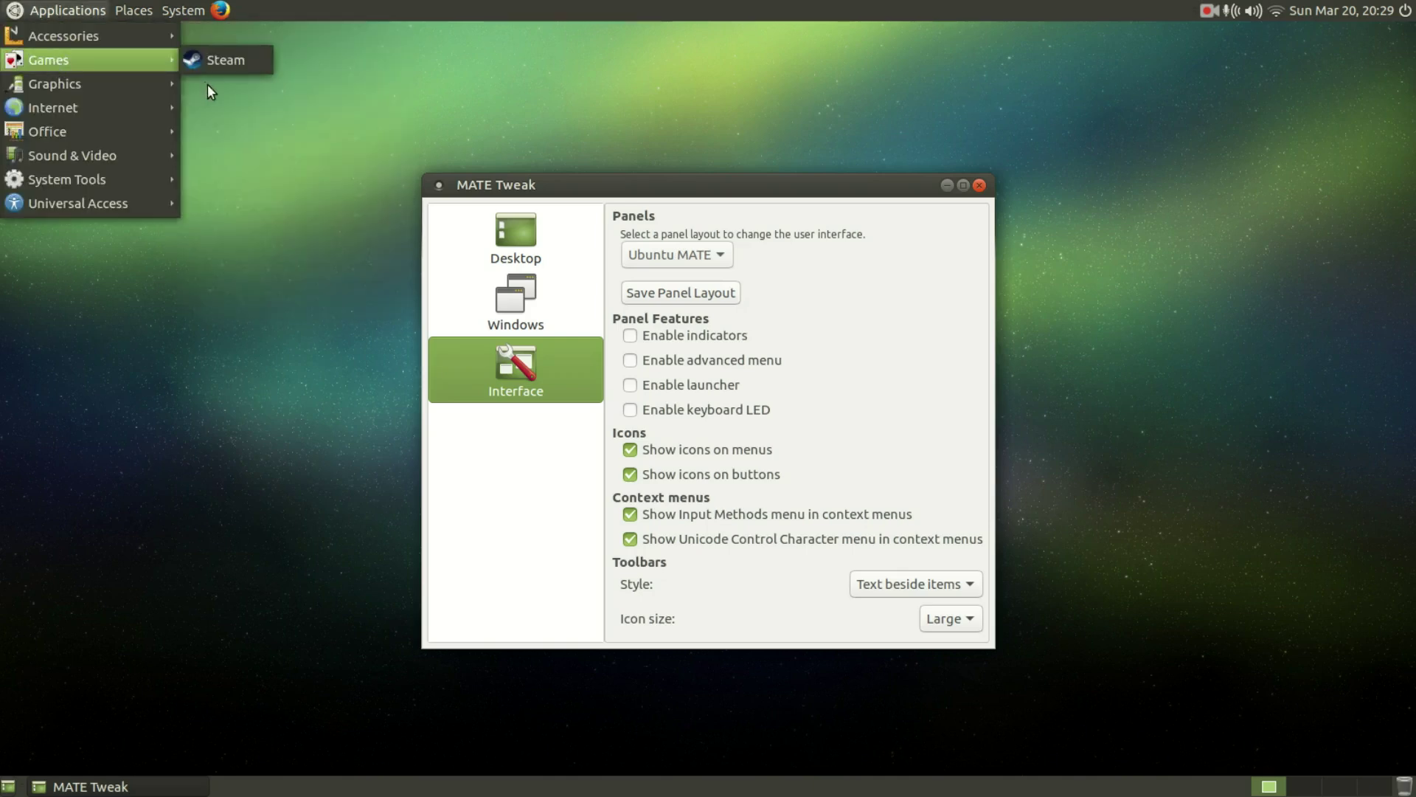
mouse_move(168, 177)
click(785, 181)
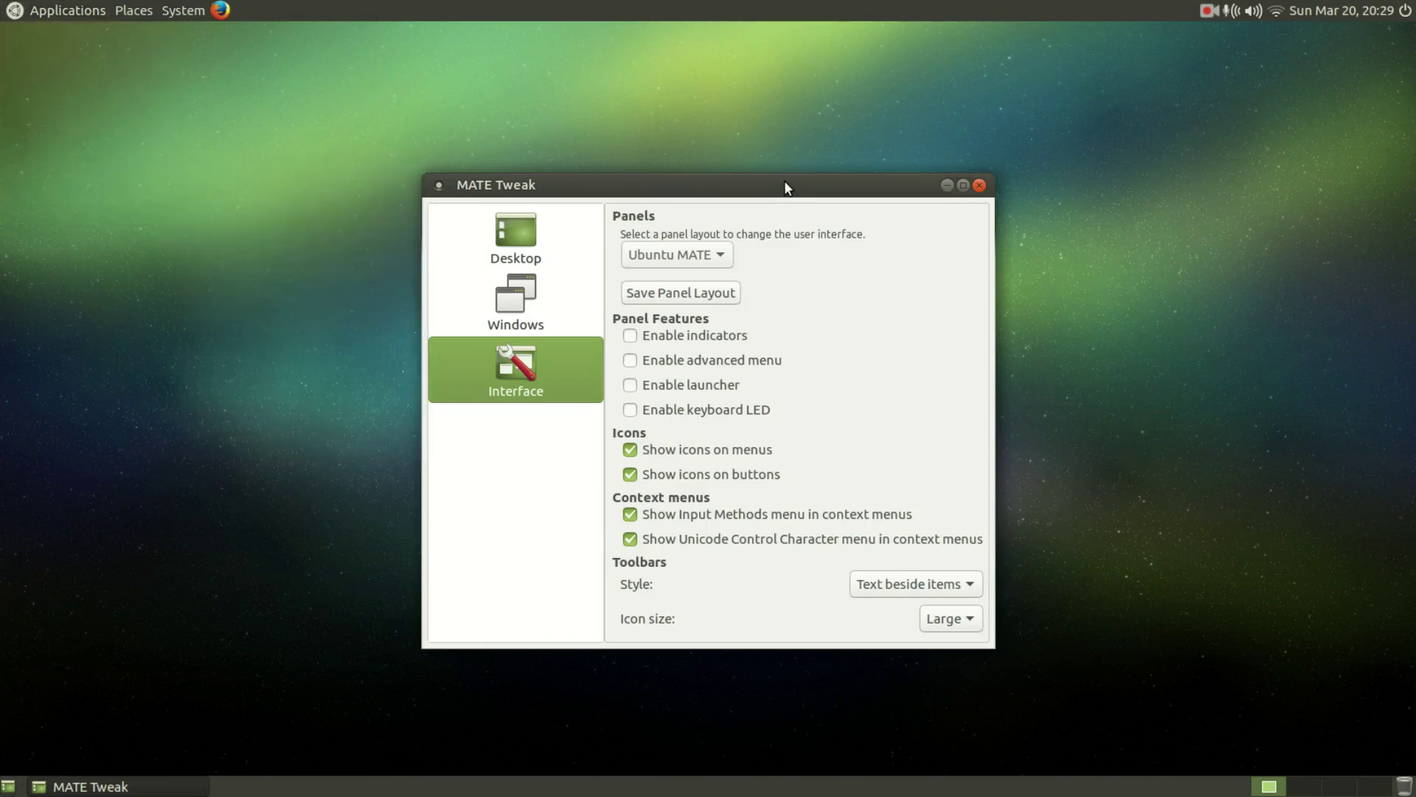
click(768, 362)
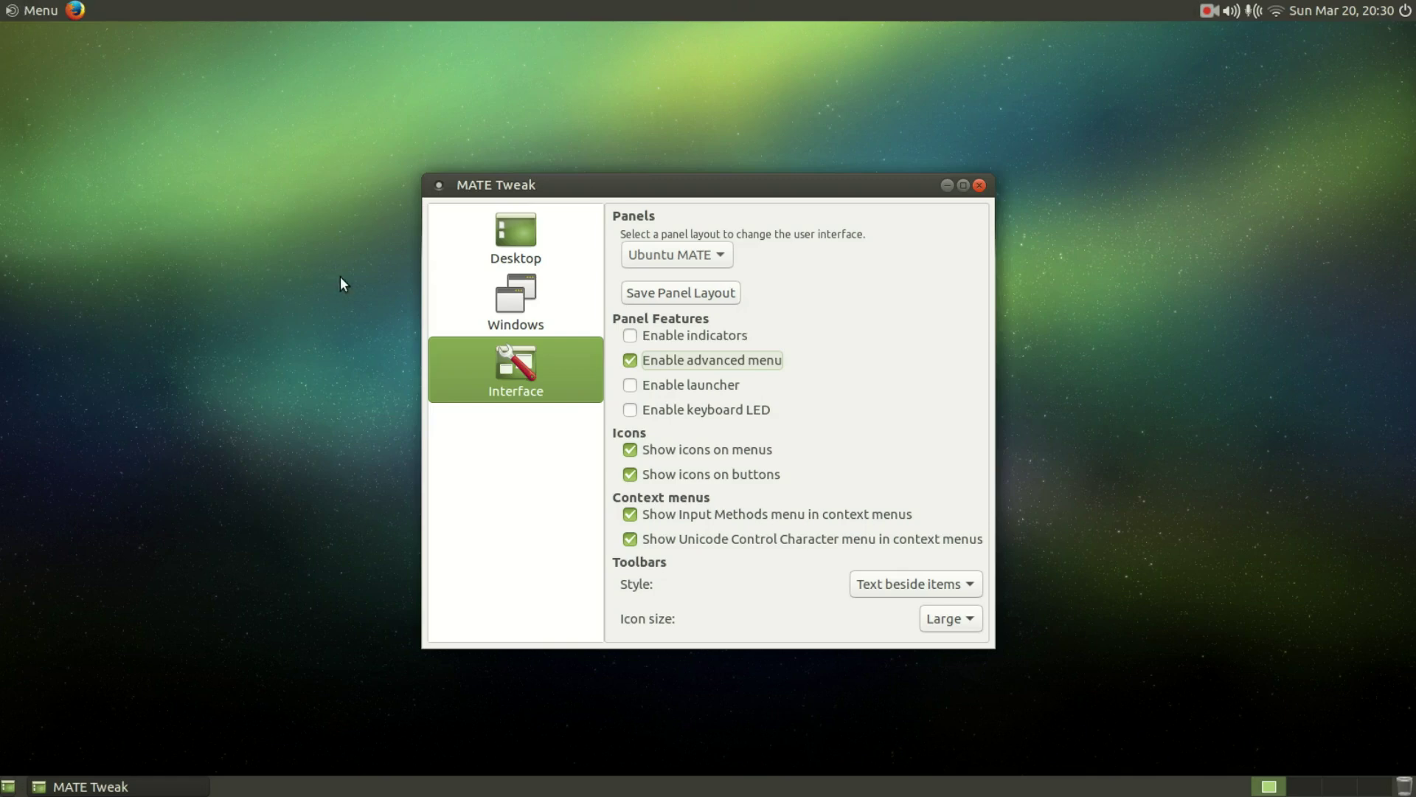
key(super)
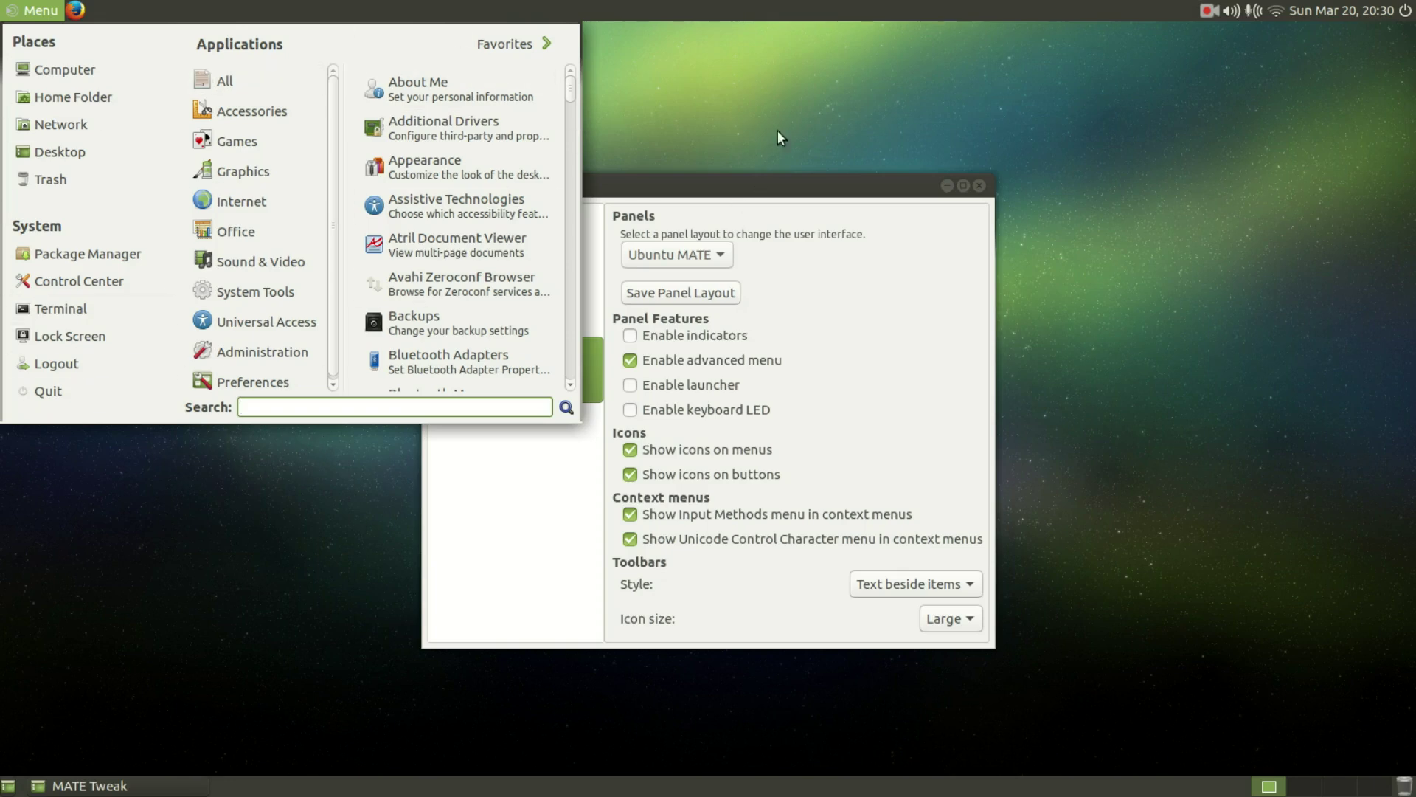
click(736, 193)
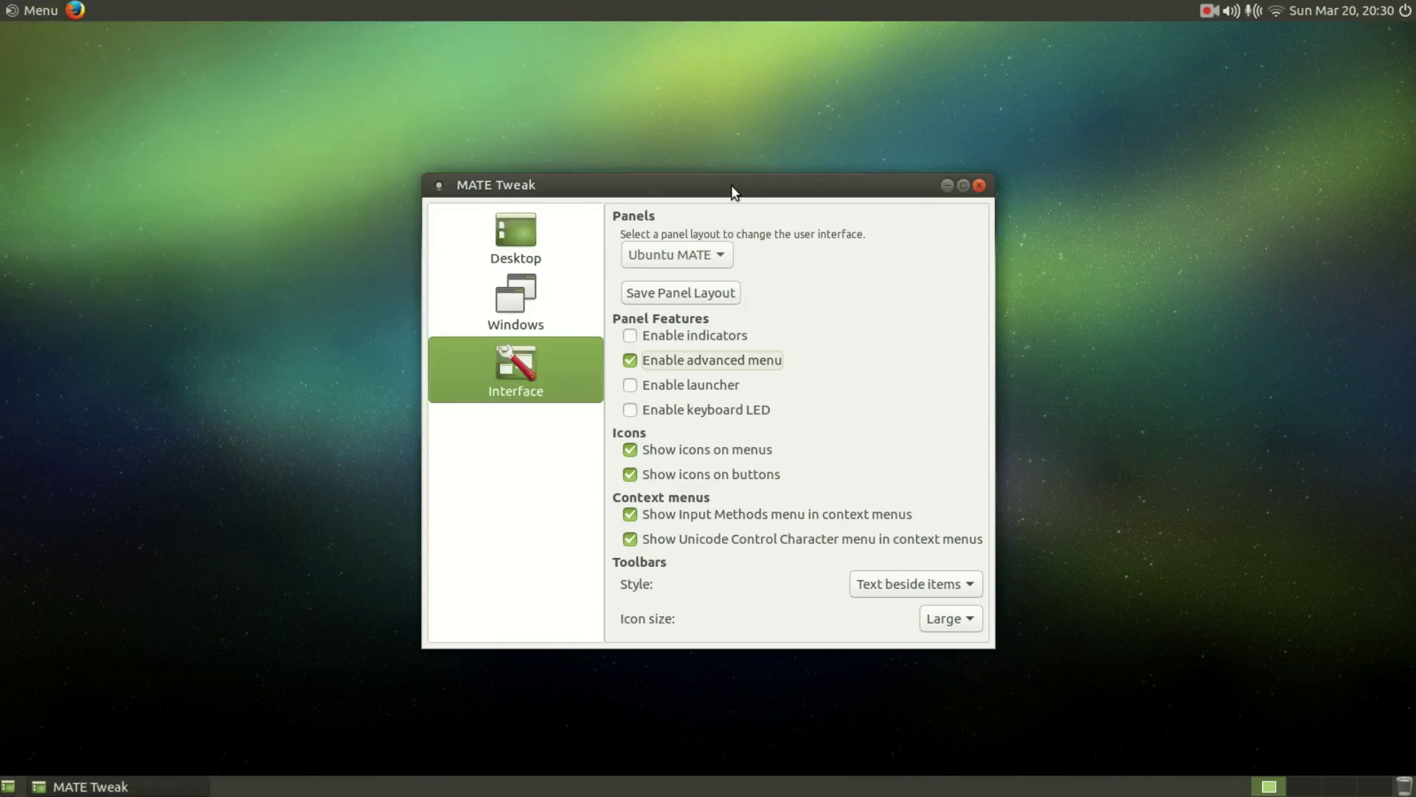
click(742, 368)
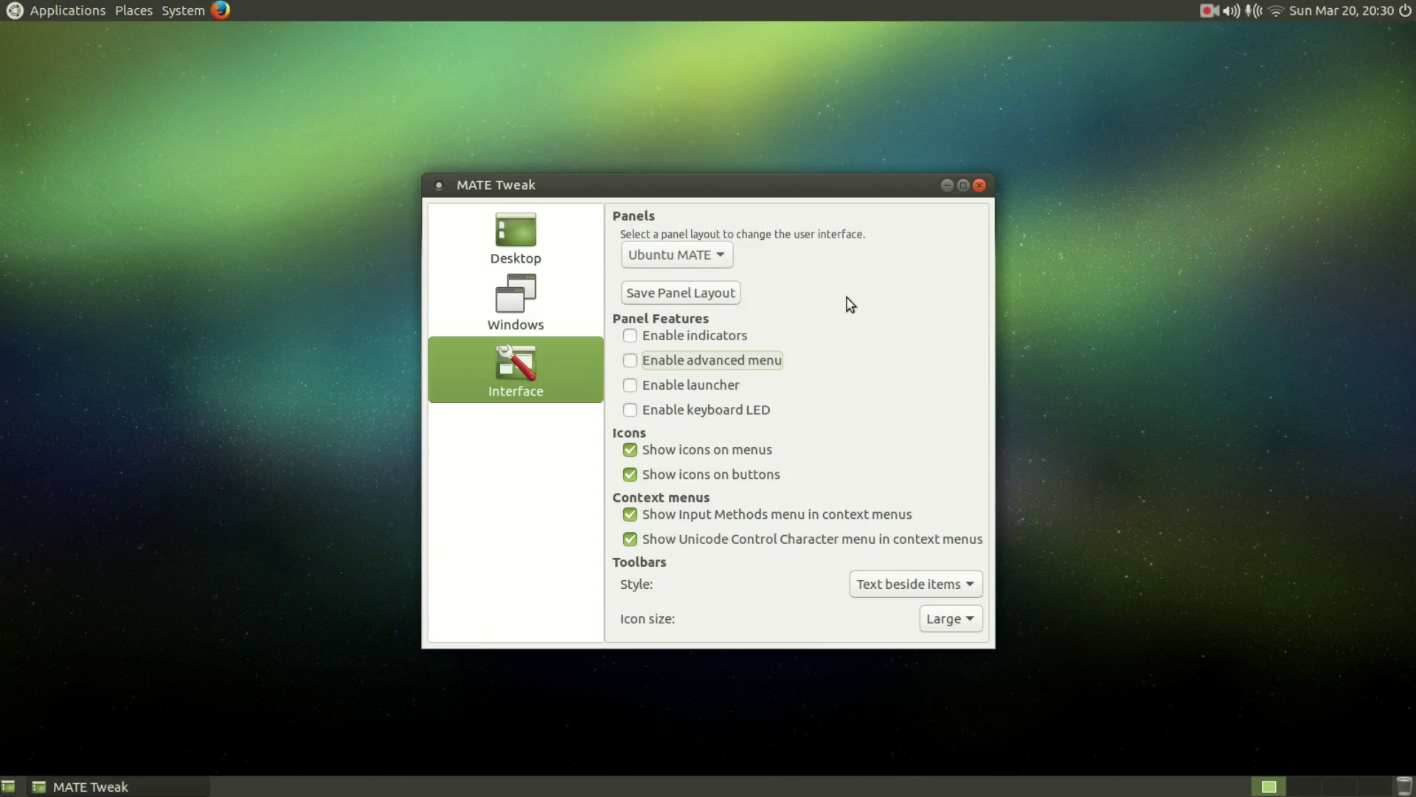
click(718, 255)
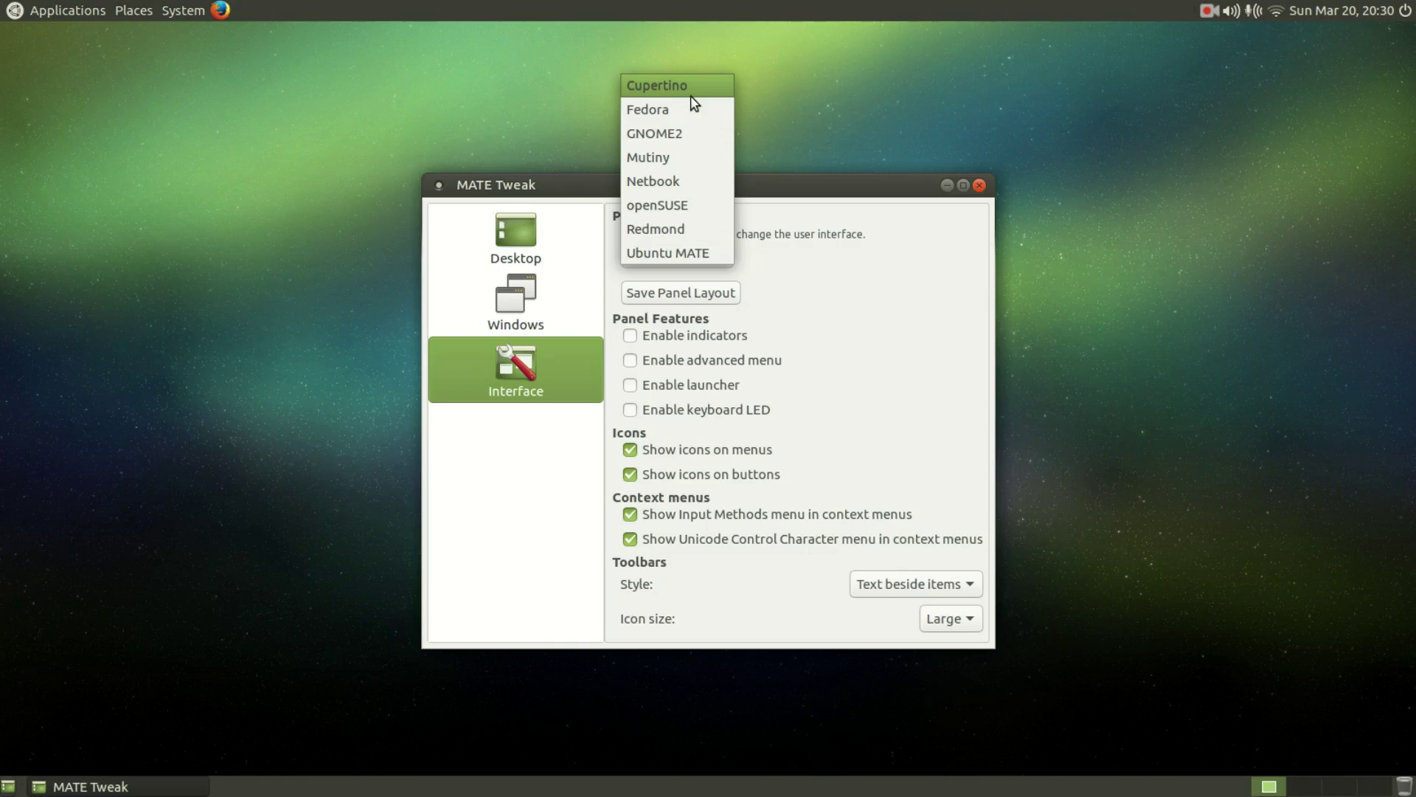
Step: Try the Redmond panel layout and its applications menu, then switch to Cupertino
click(689, 229)
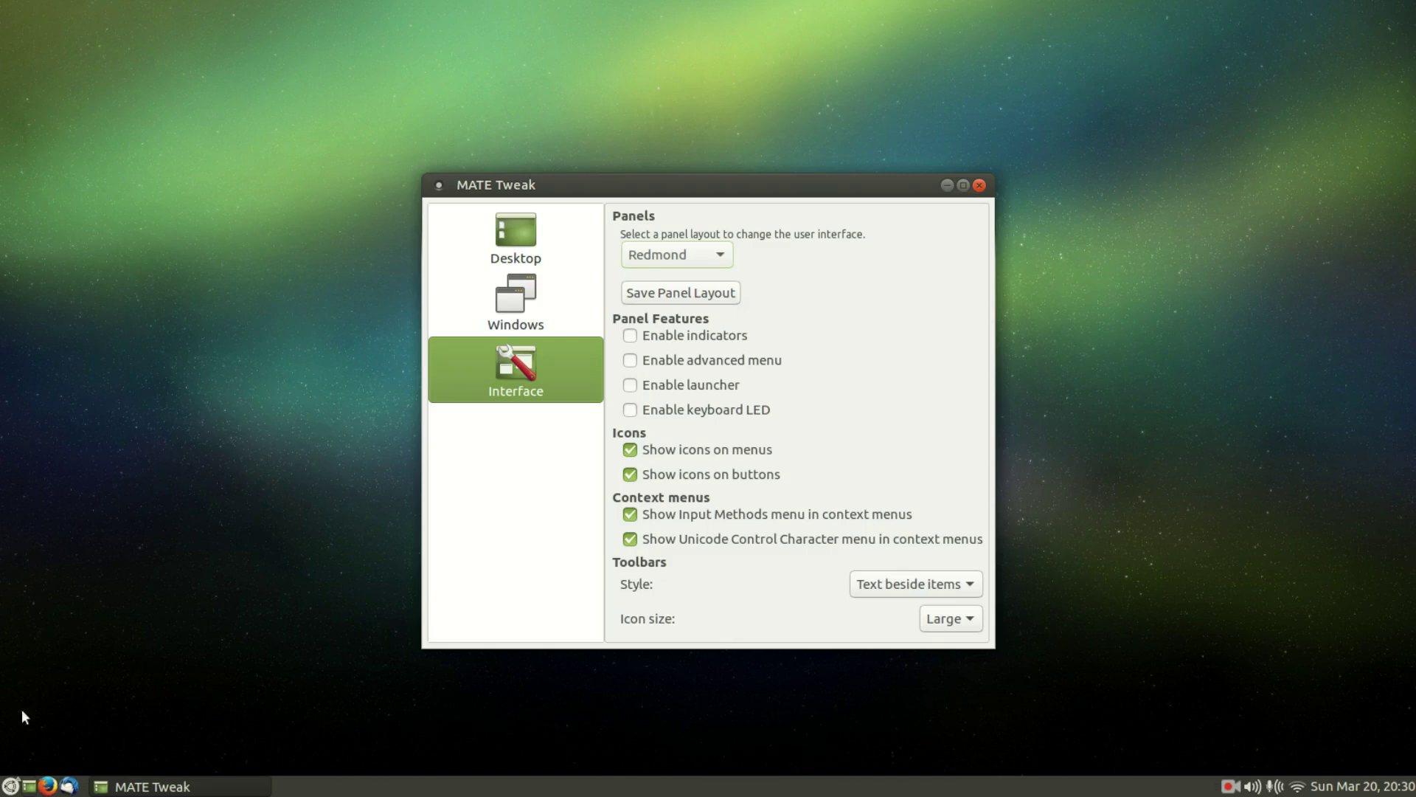
click(11, 785)
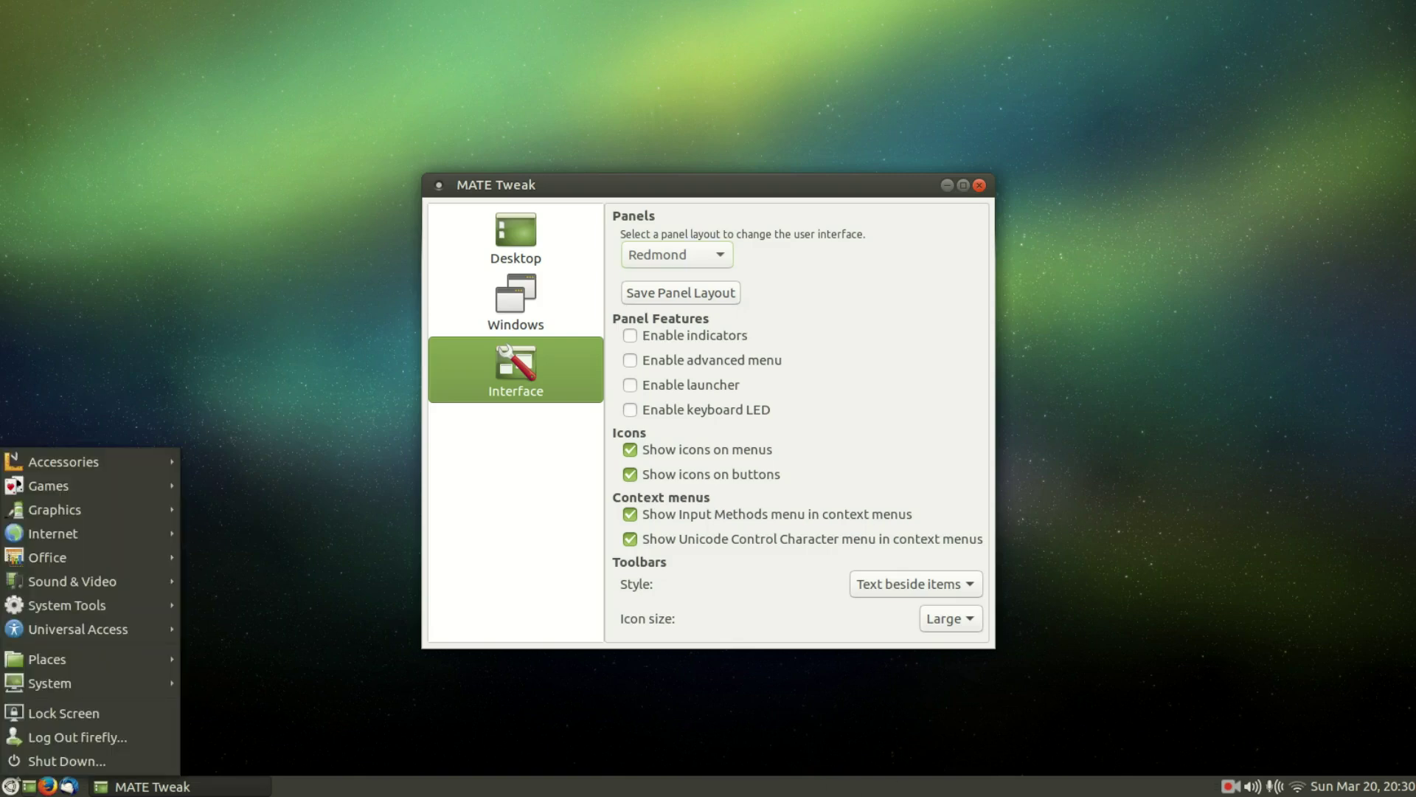
click(686, 256)
click(687, 253)
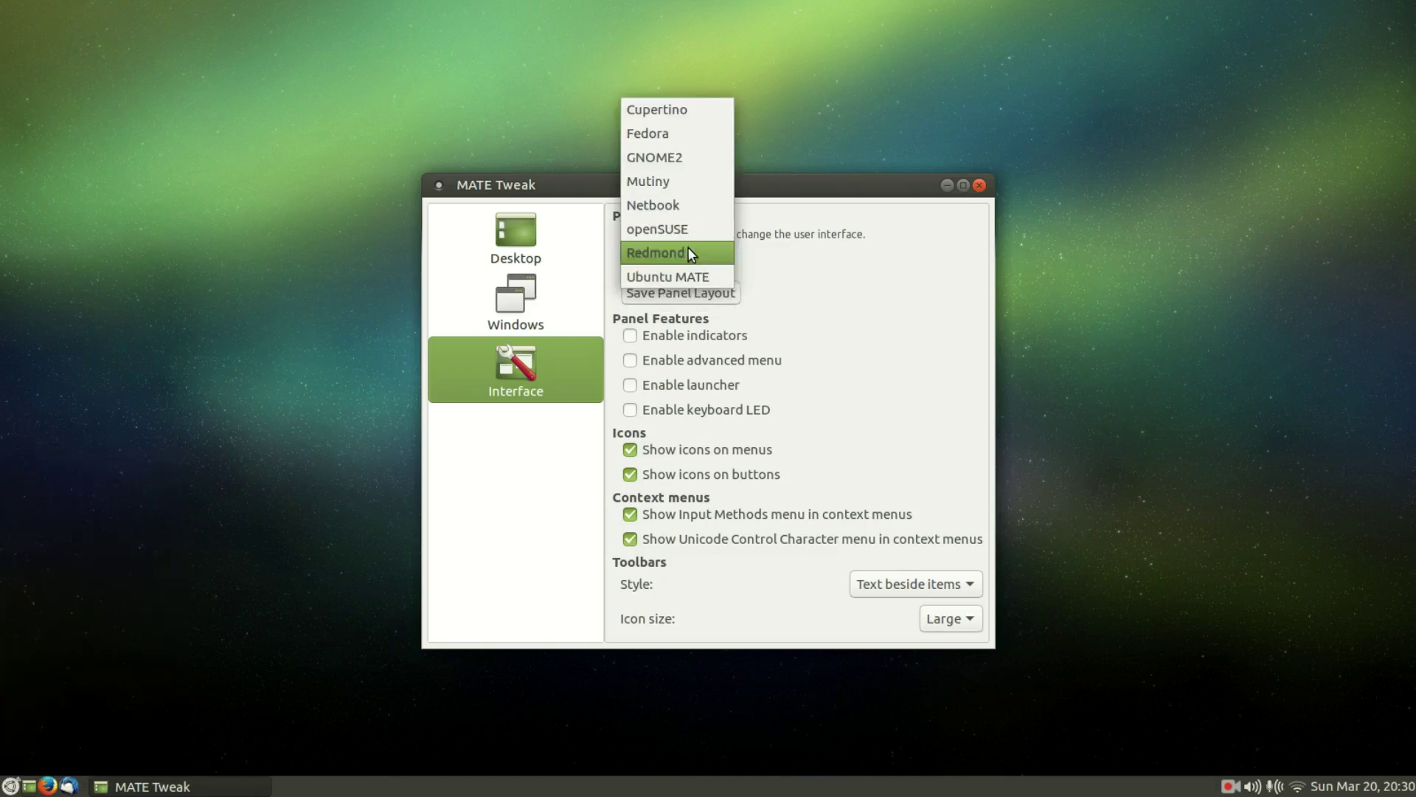
click(710, 109)
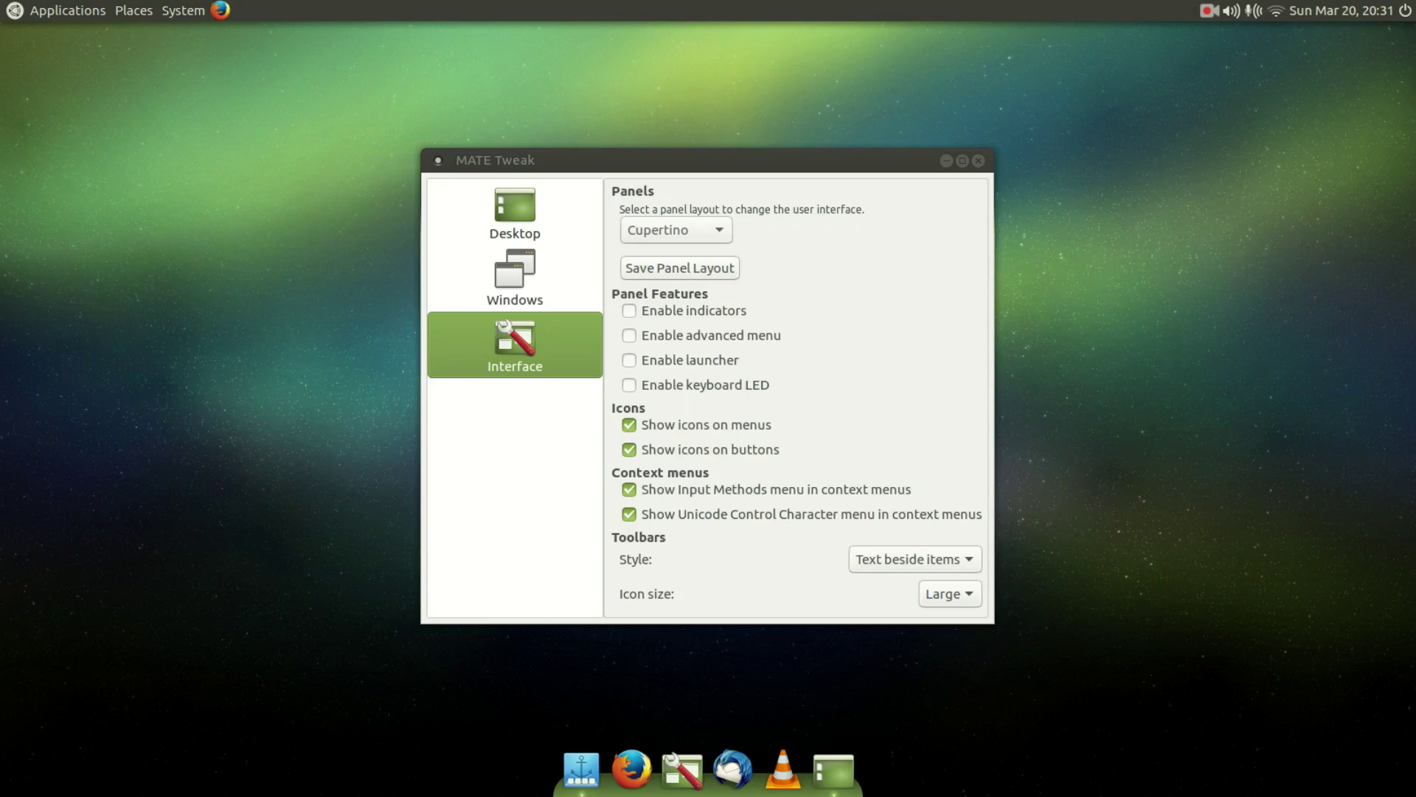
Step: Return the panels to the Ubuntu MATE layout and close MATE Tweak
click(676, 229)
click(676, 395)
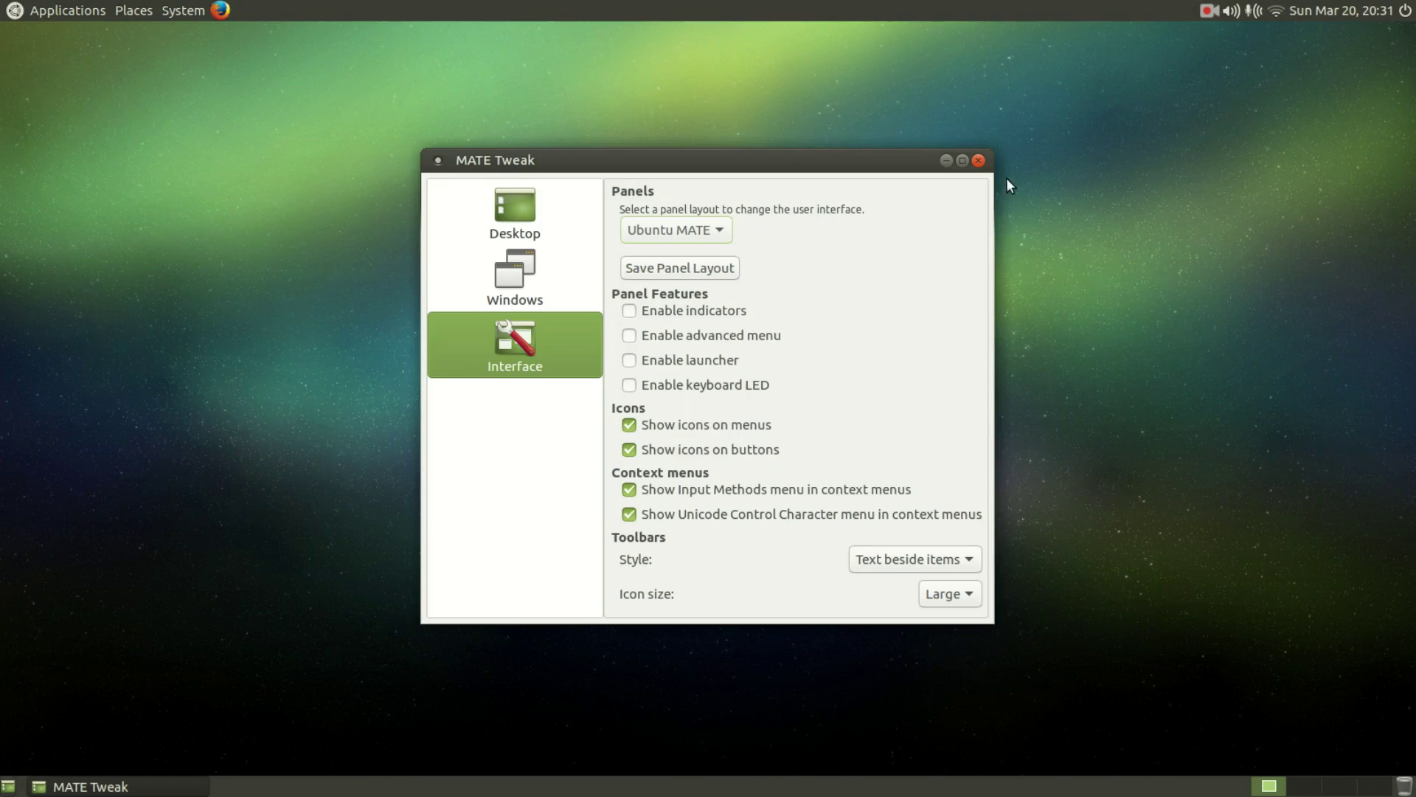
click(978, 160)
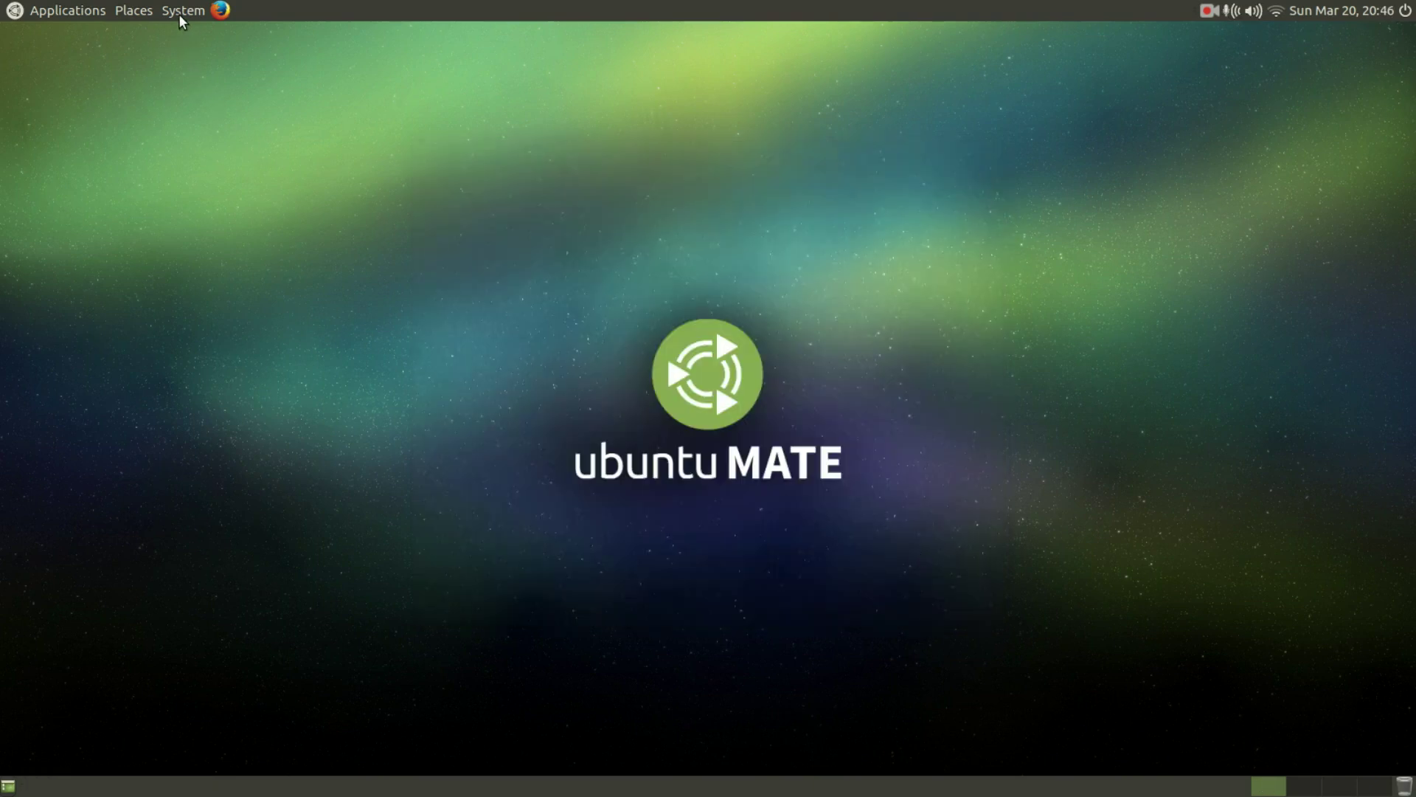
Step: Open the Control Center from the System menu, nudge its window up, and scroll through all categories
click(181, 10)
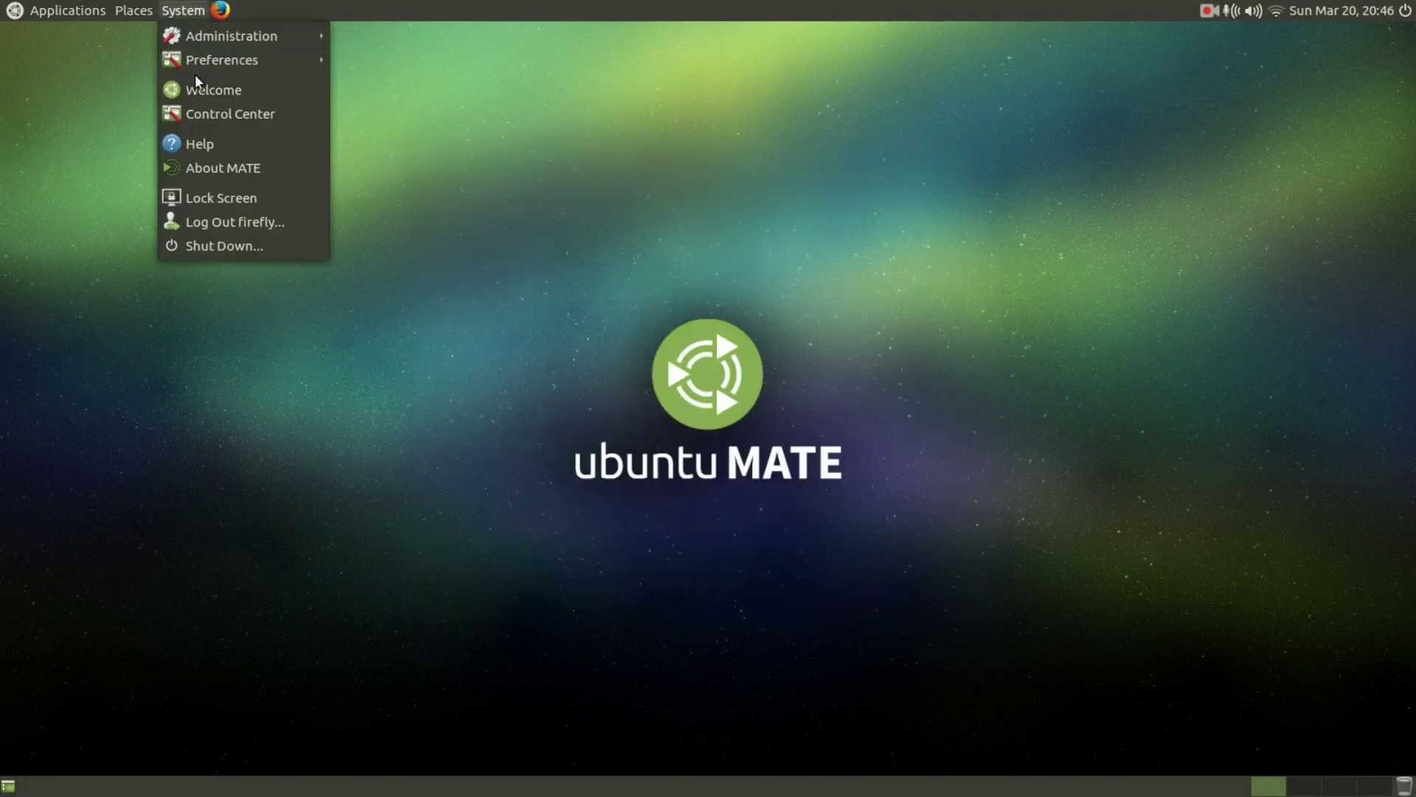
click(208, 107)
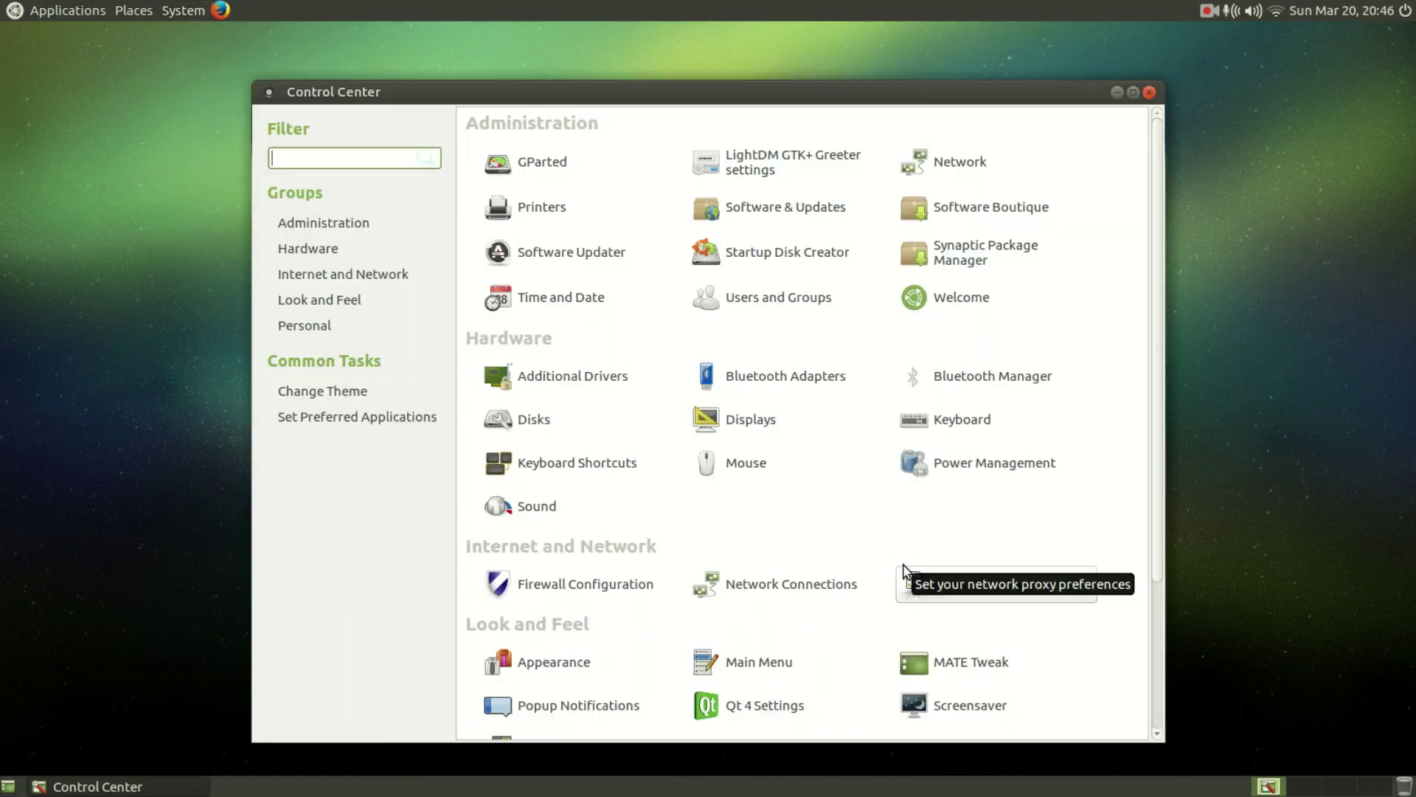
drag(907, 95, 906, 79)
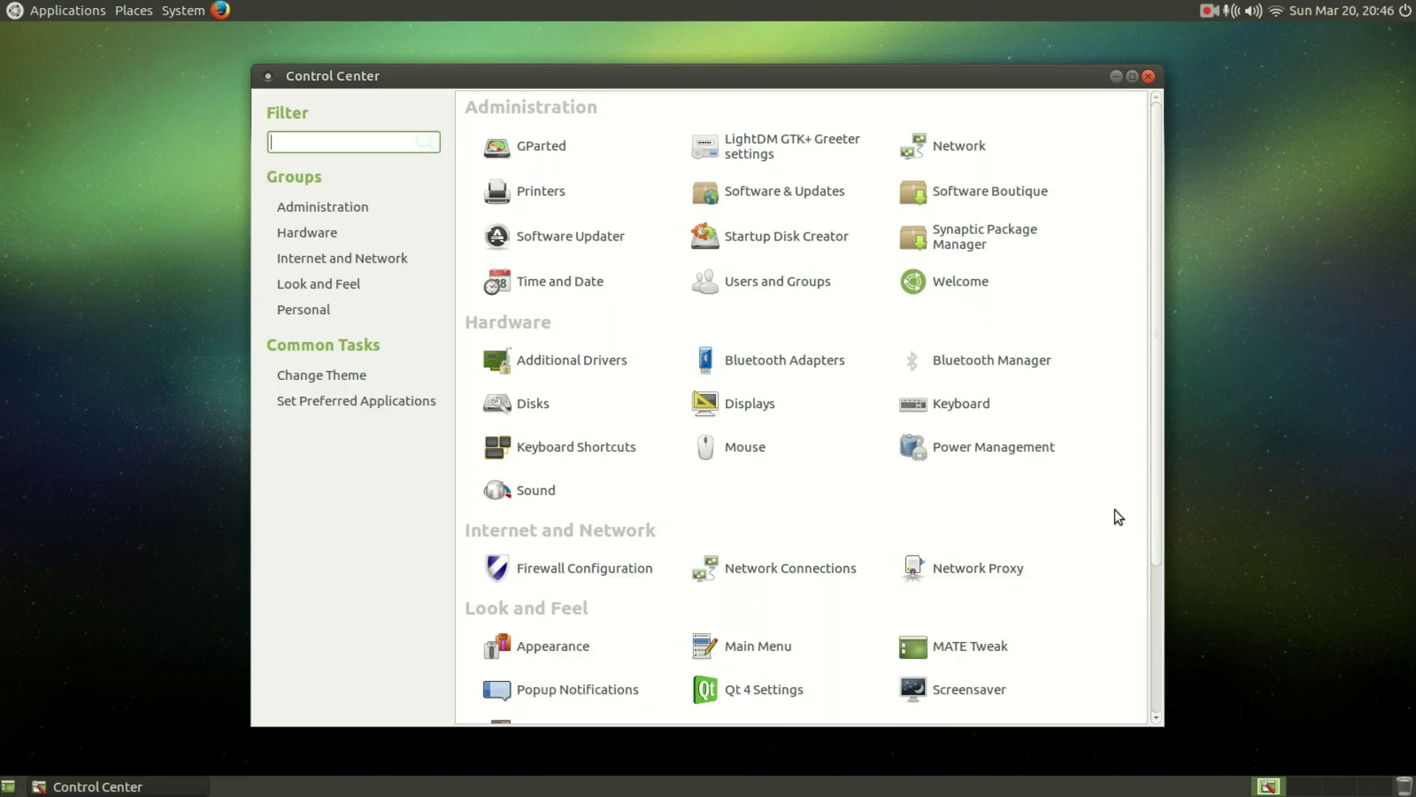
scroll(1119, 517, down, 3)
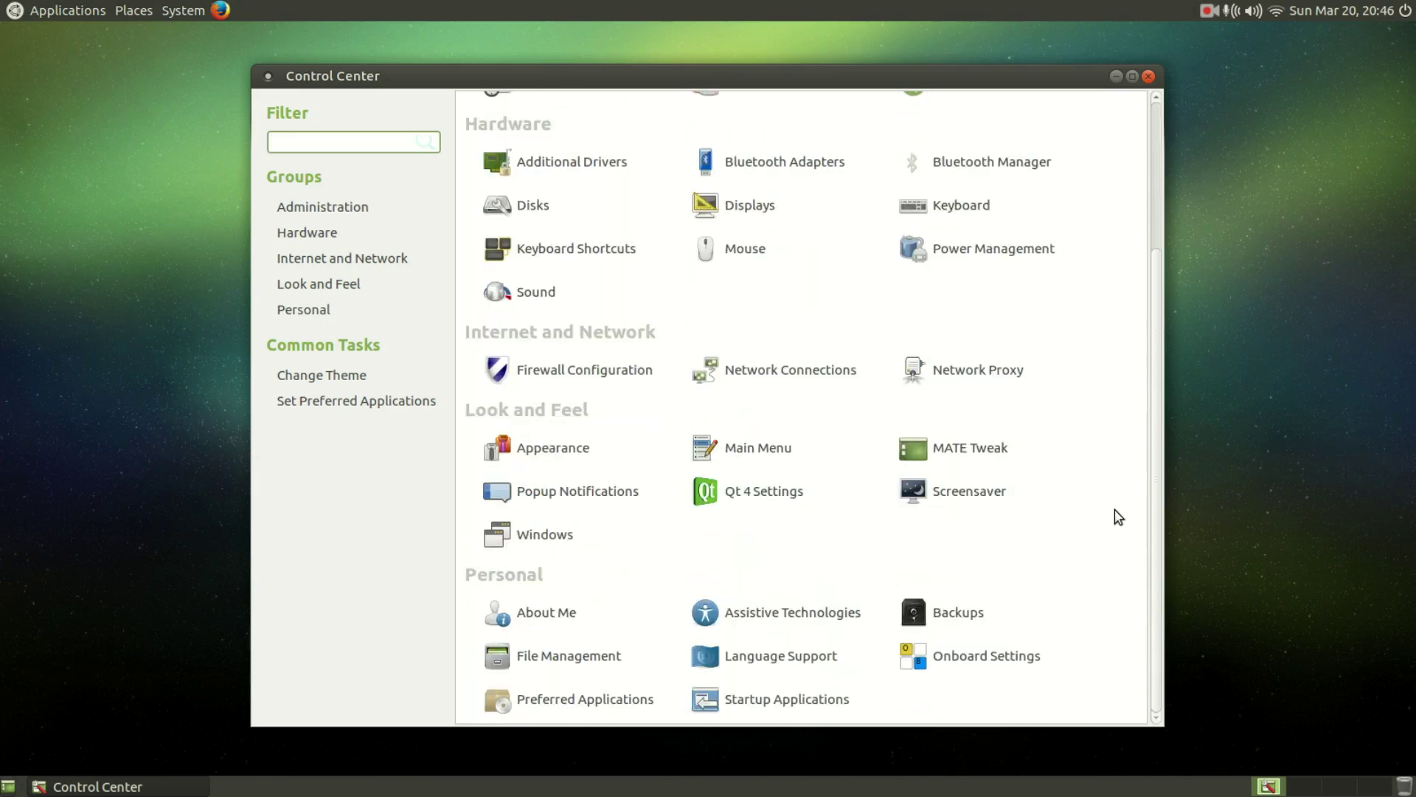
scroll(1119, 517, up, 3)
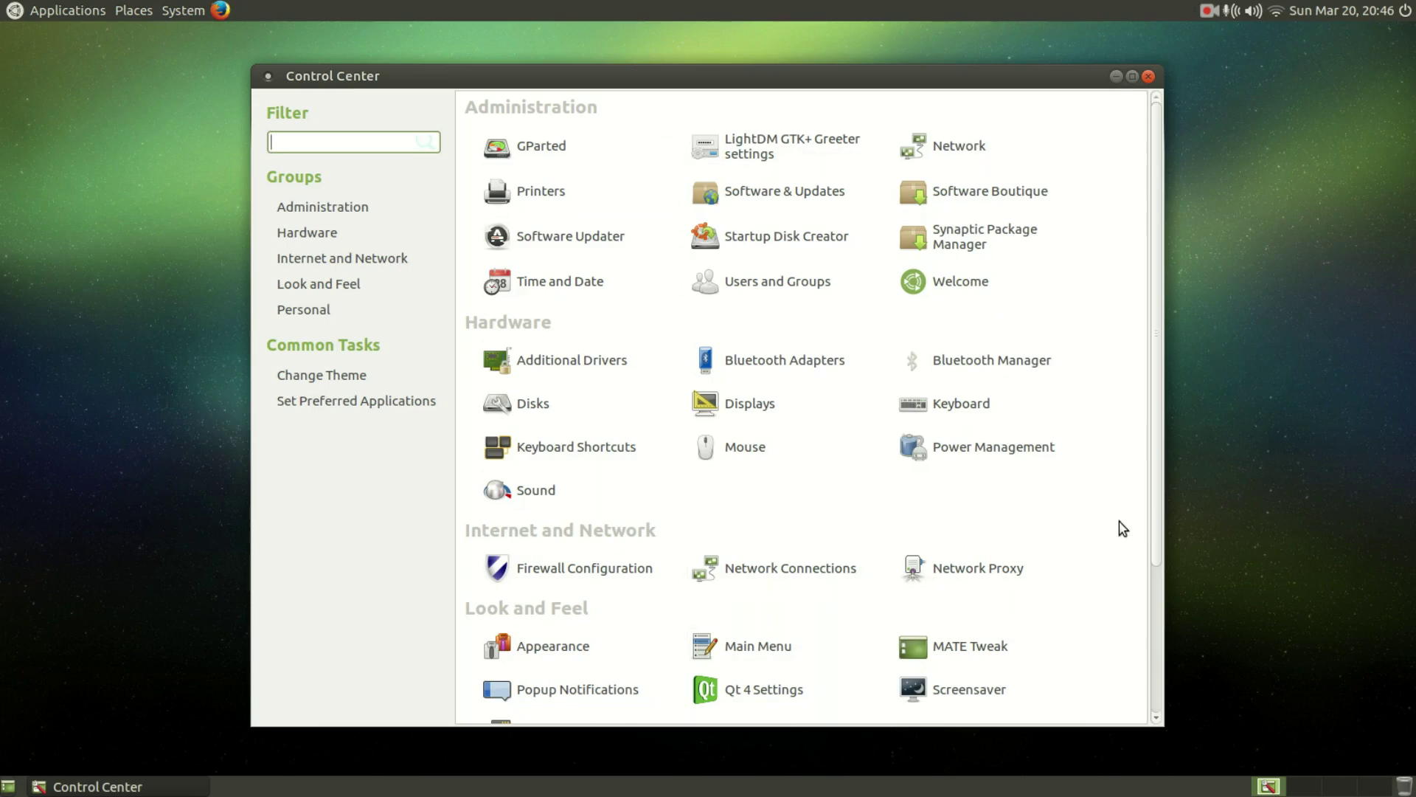
scroll(1117, 515, down, 5)
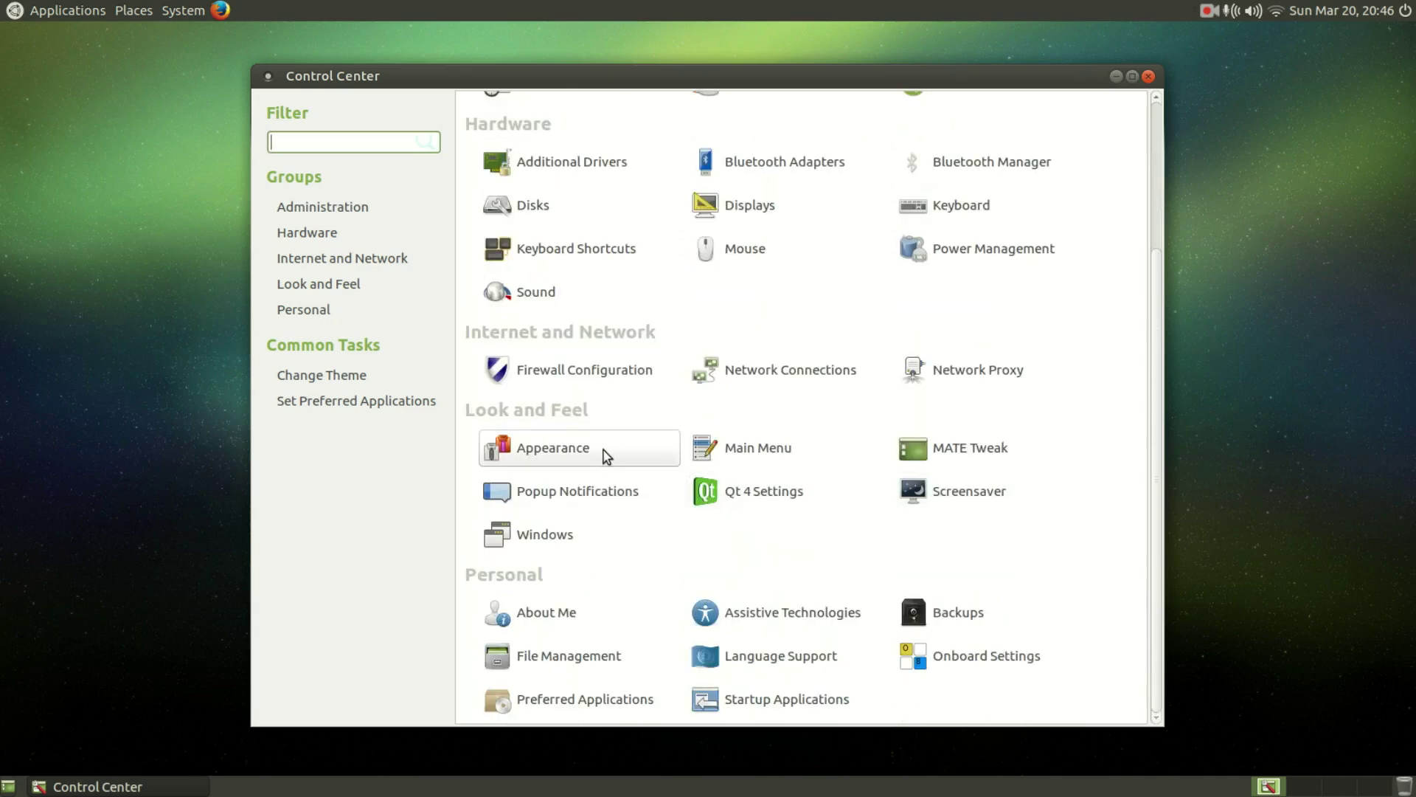
click(603, 453)
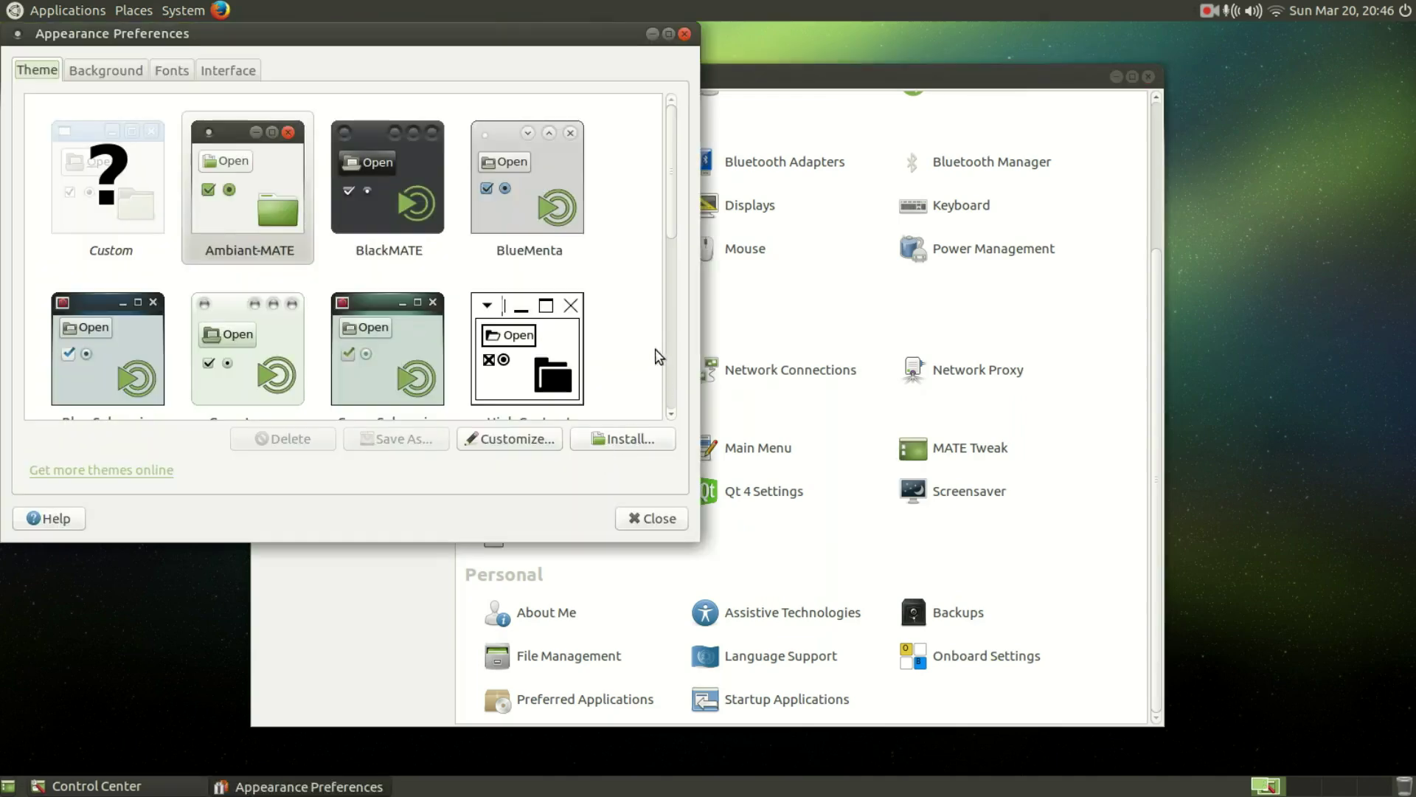
scroll(647, 334, down, 3)
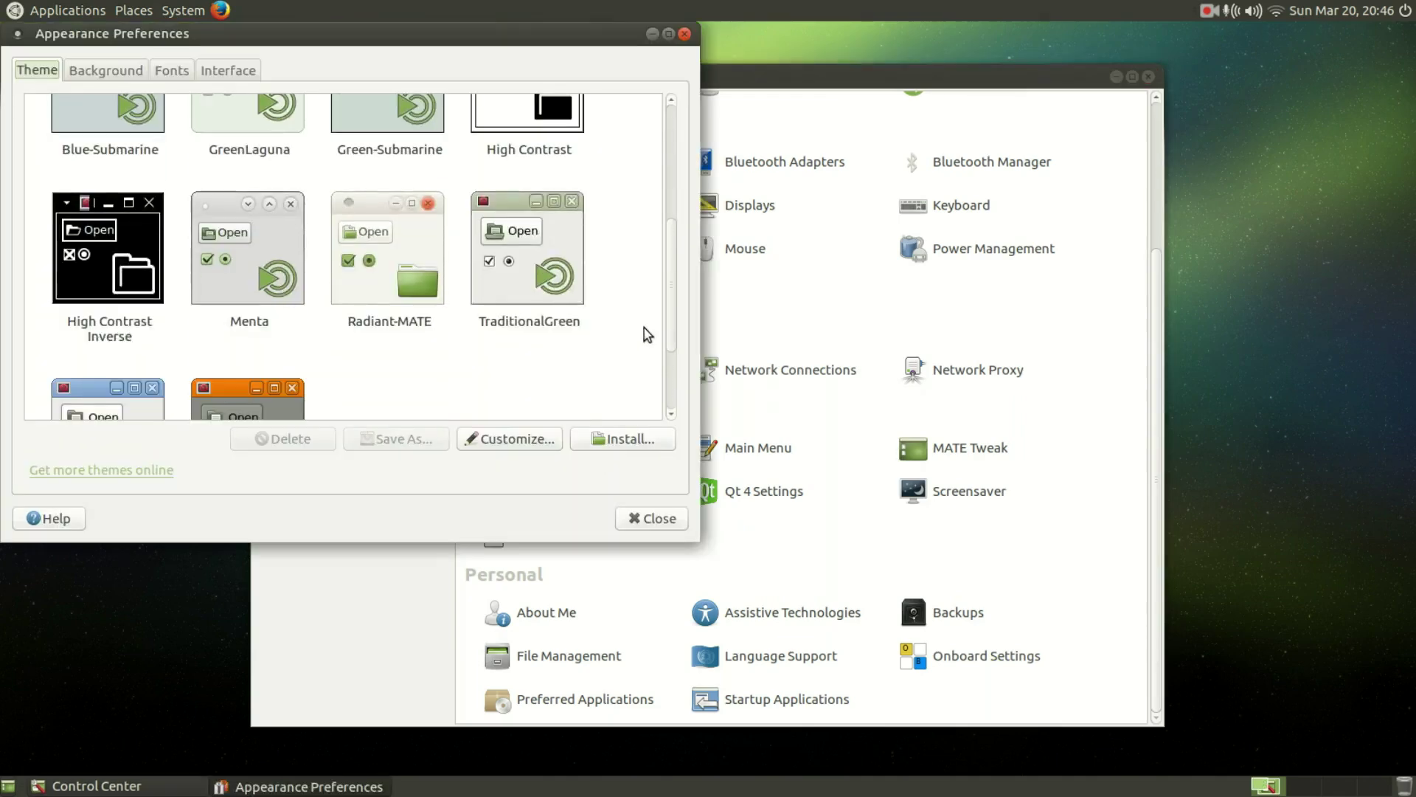
scroll(647, 334, up, 3)
click(515, 446)
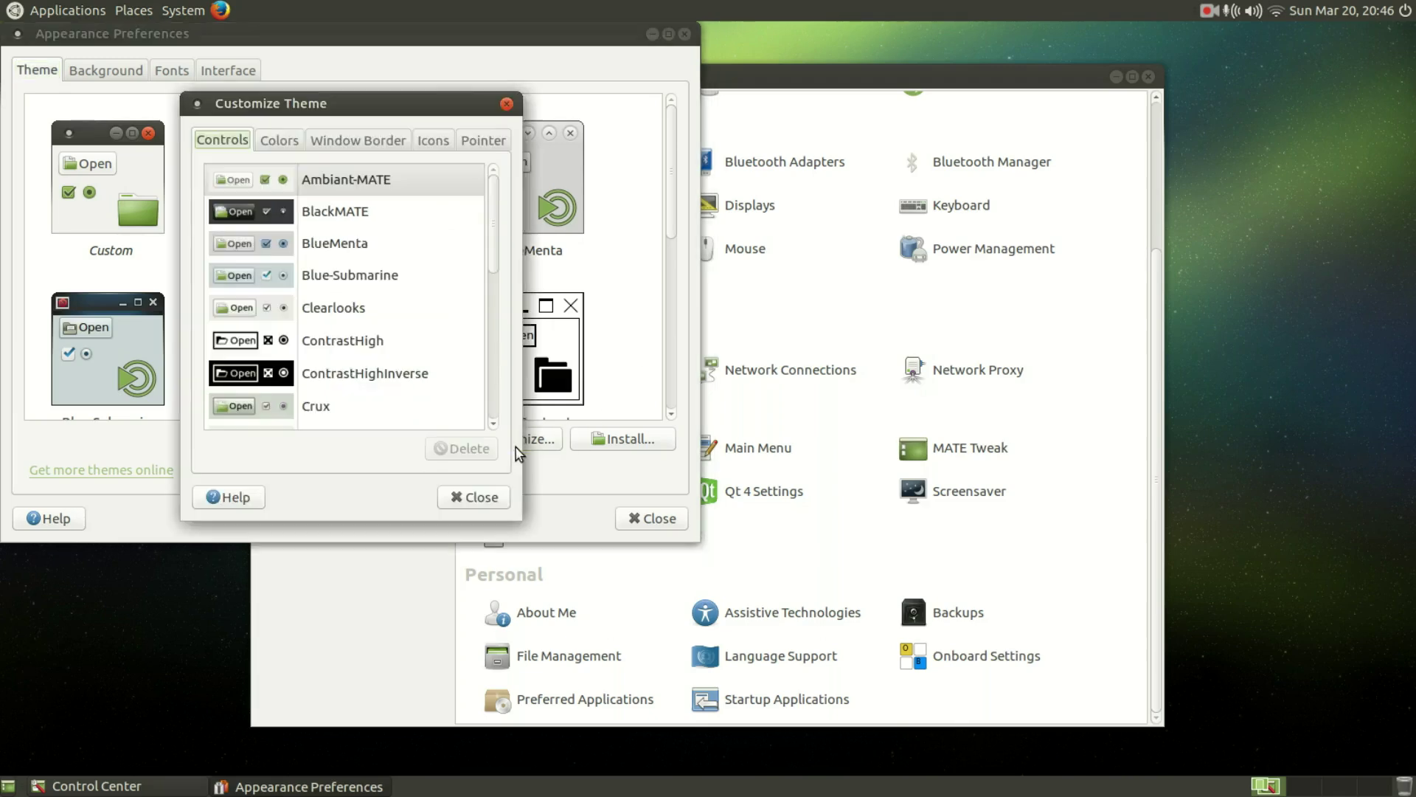
click(283, 148)
click(371, 140)
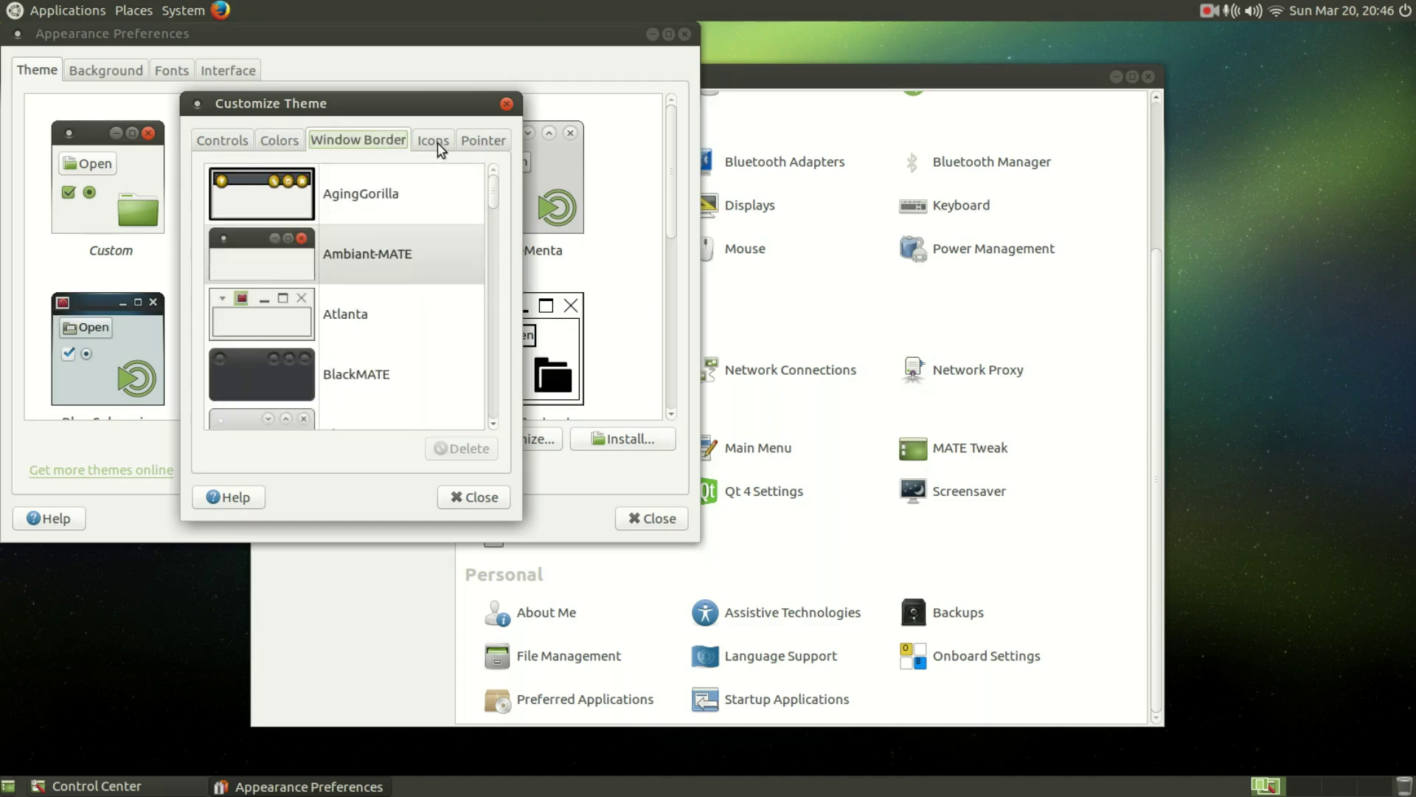
click(438, 145)
click(484, 141)
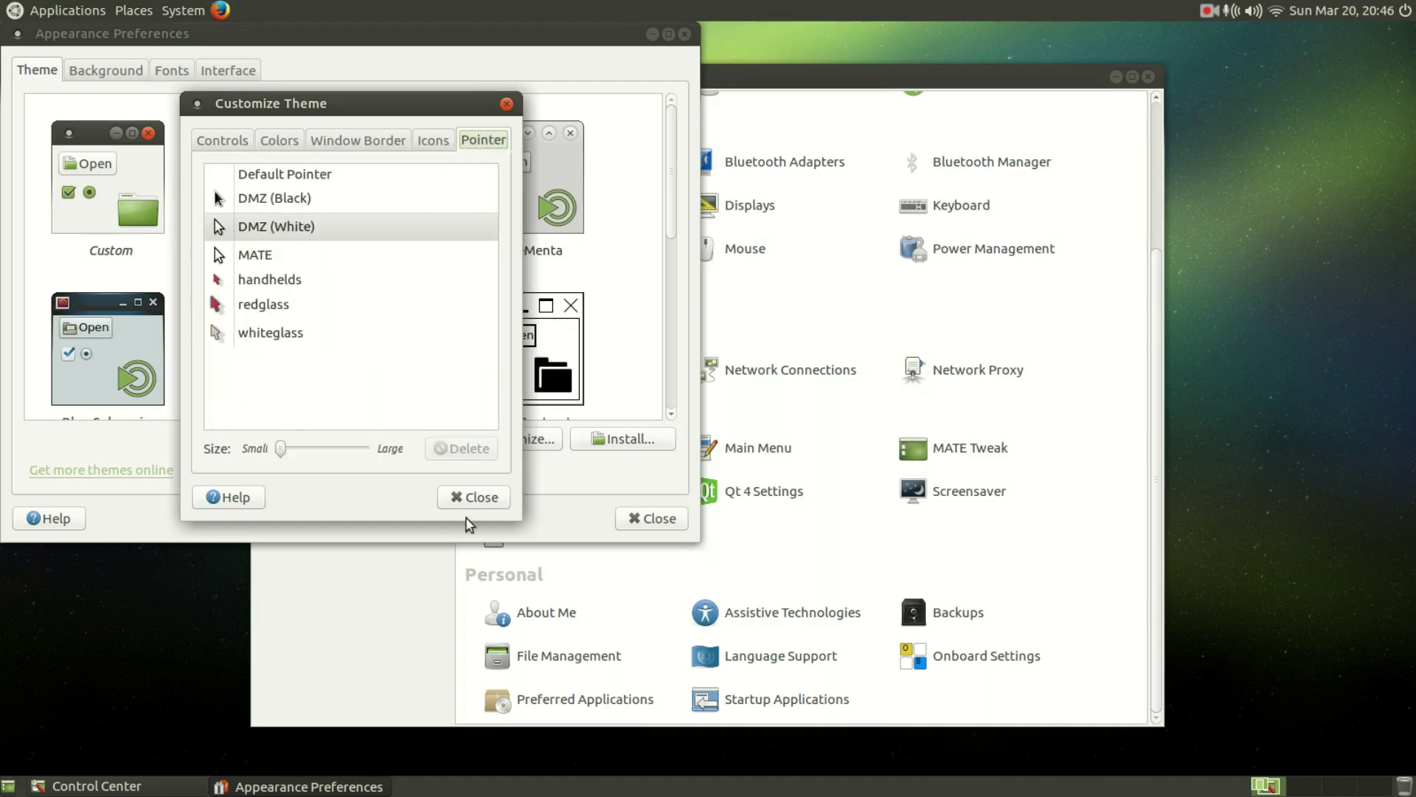
click(473, 496)
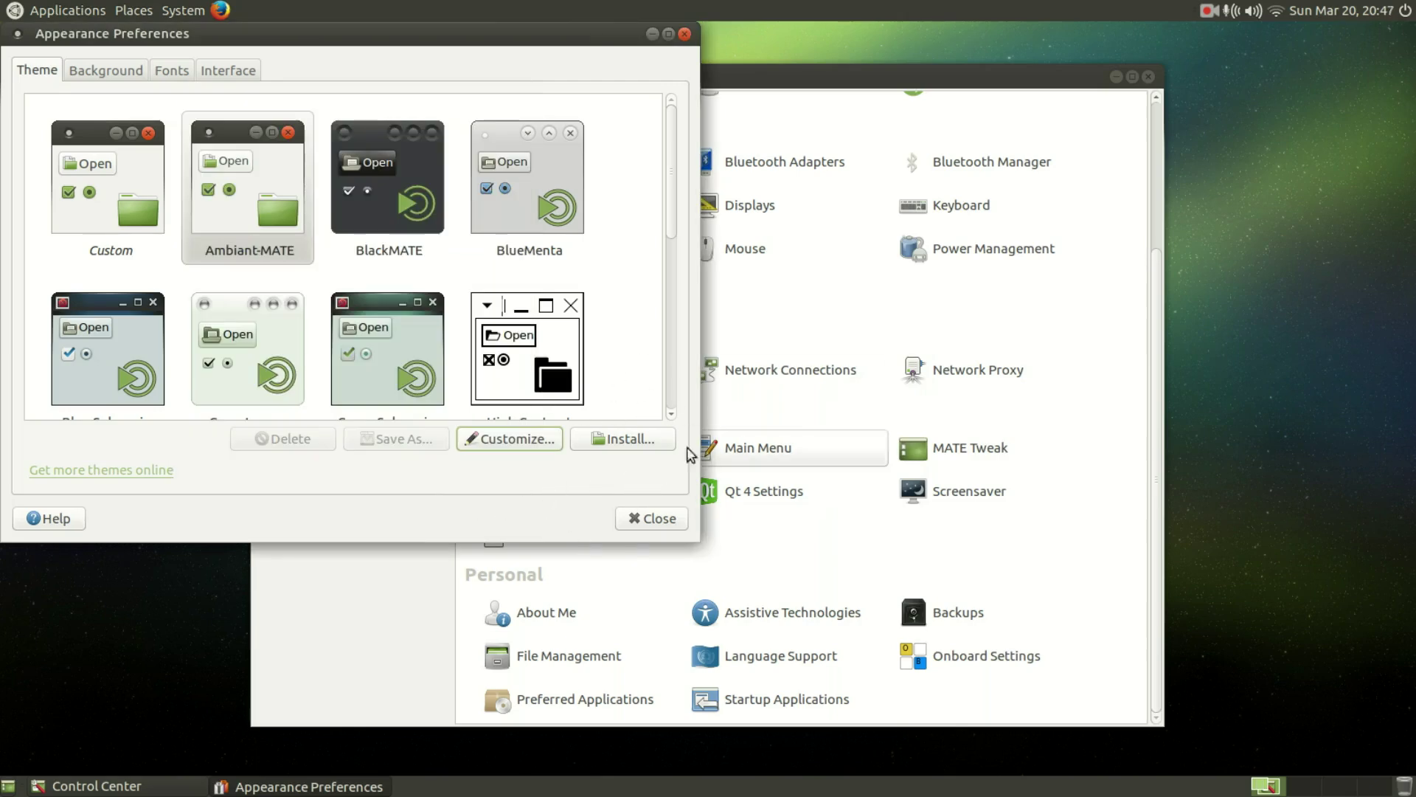
Step: Close the Appearance and Control Center windows and open the Home Folder from Places
click(649, 519)
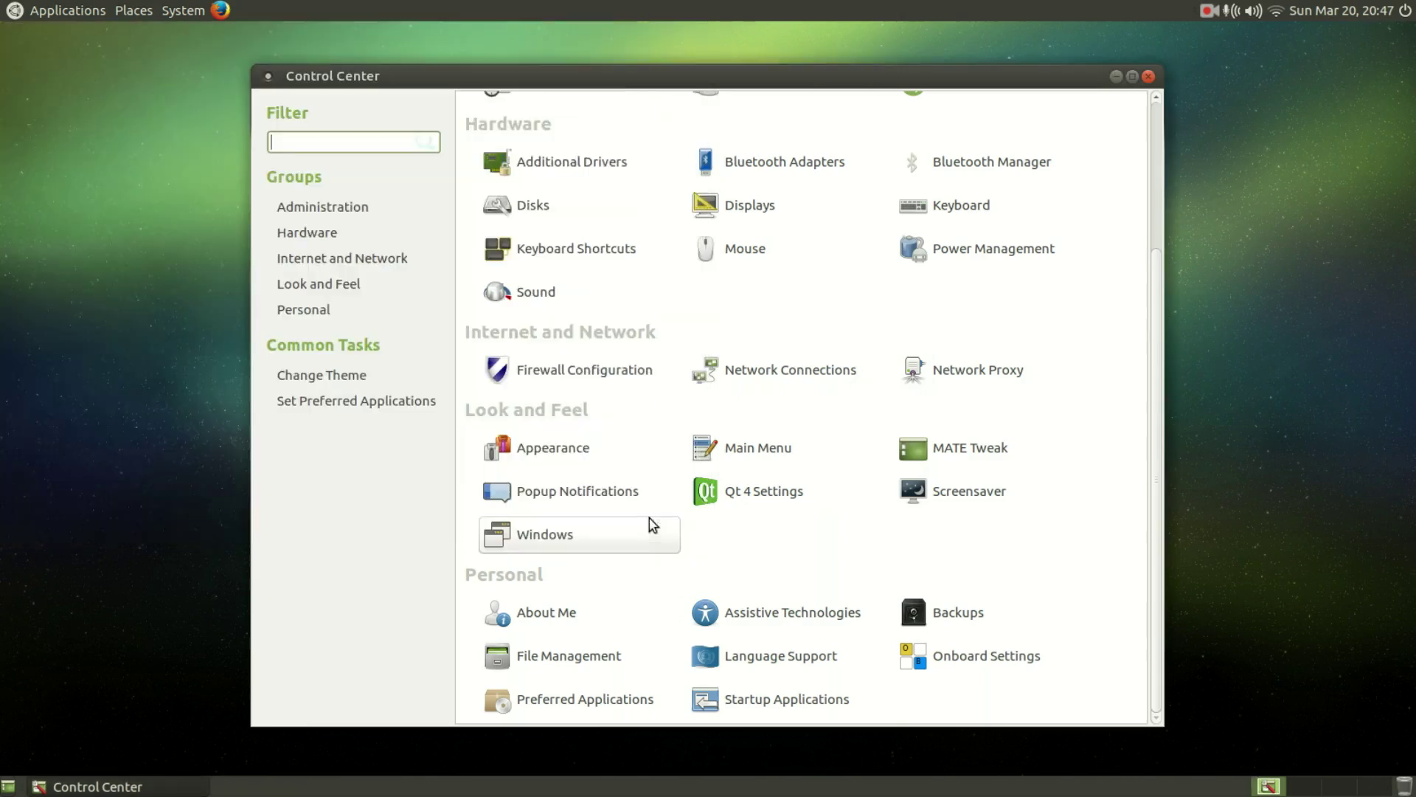
click(1149, 77)
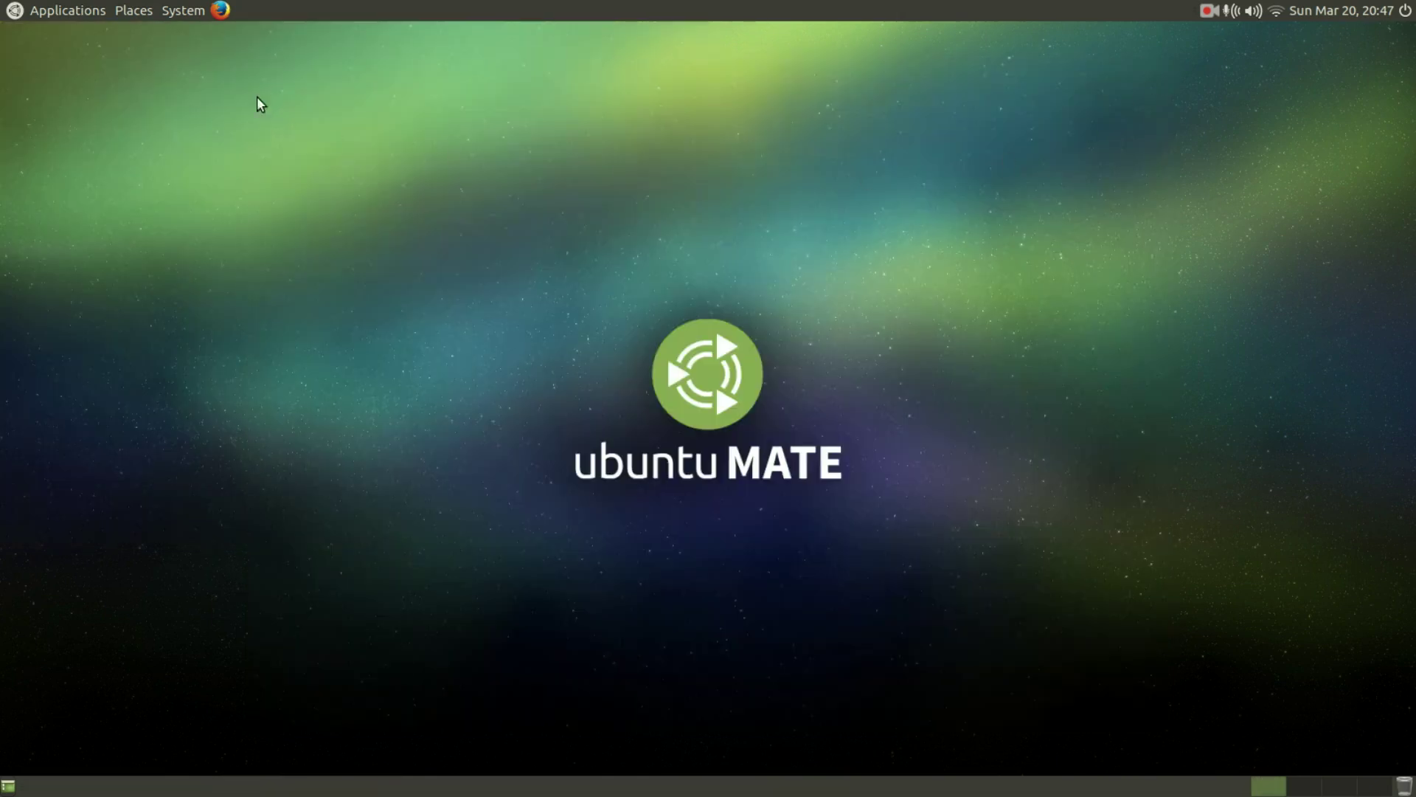
click(136, 10)
click(147, 32)
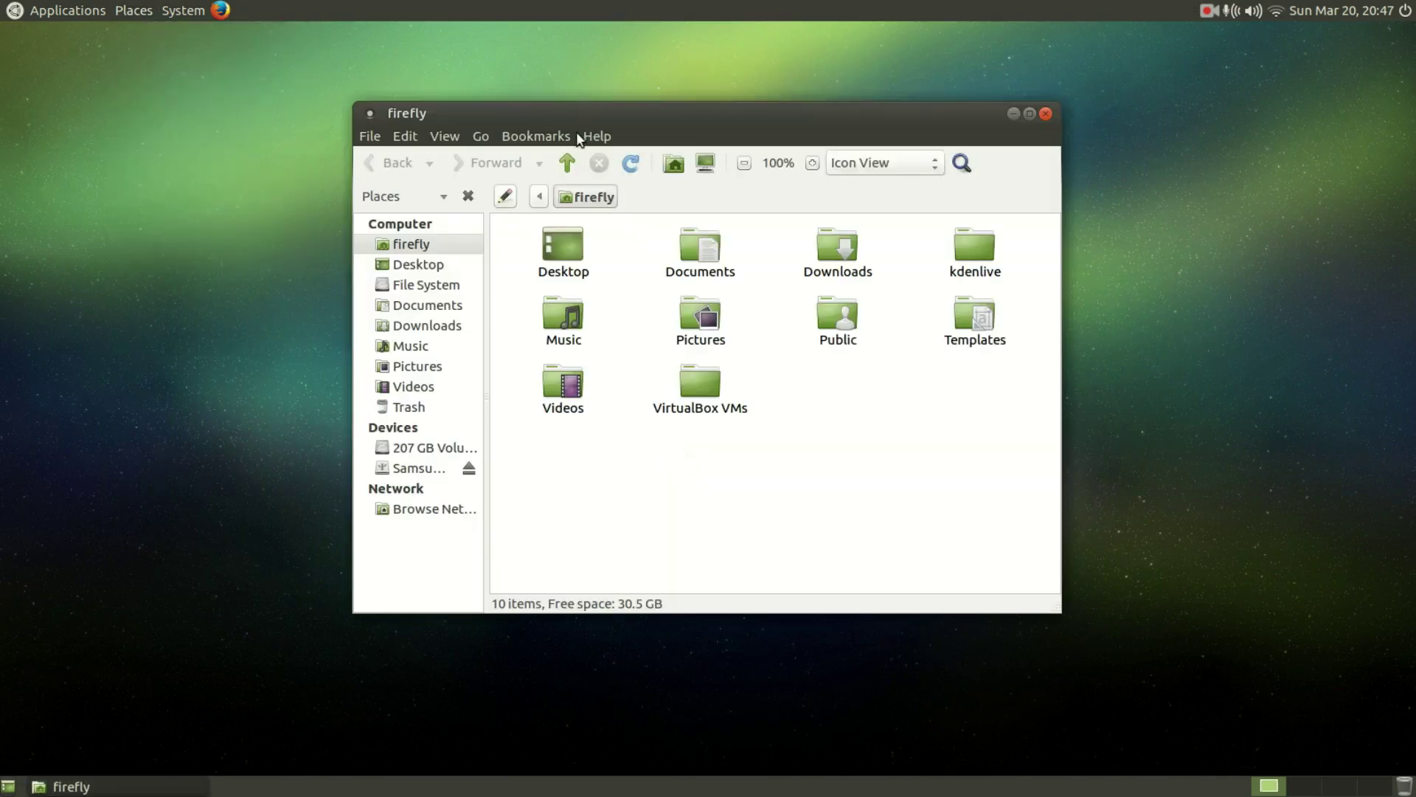
Step: View and dismiss Caja's About version information
click(593, 136)
click(616, 181)
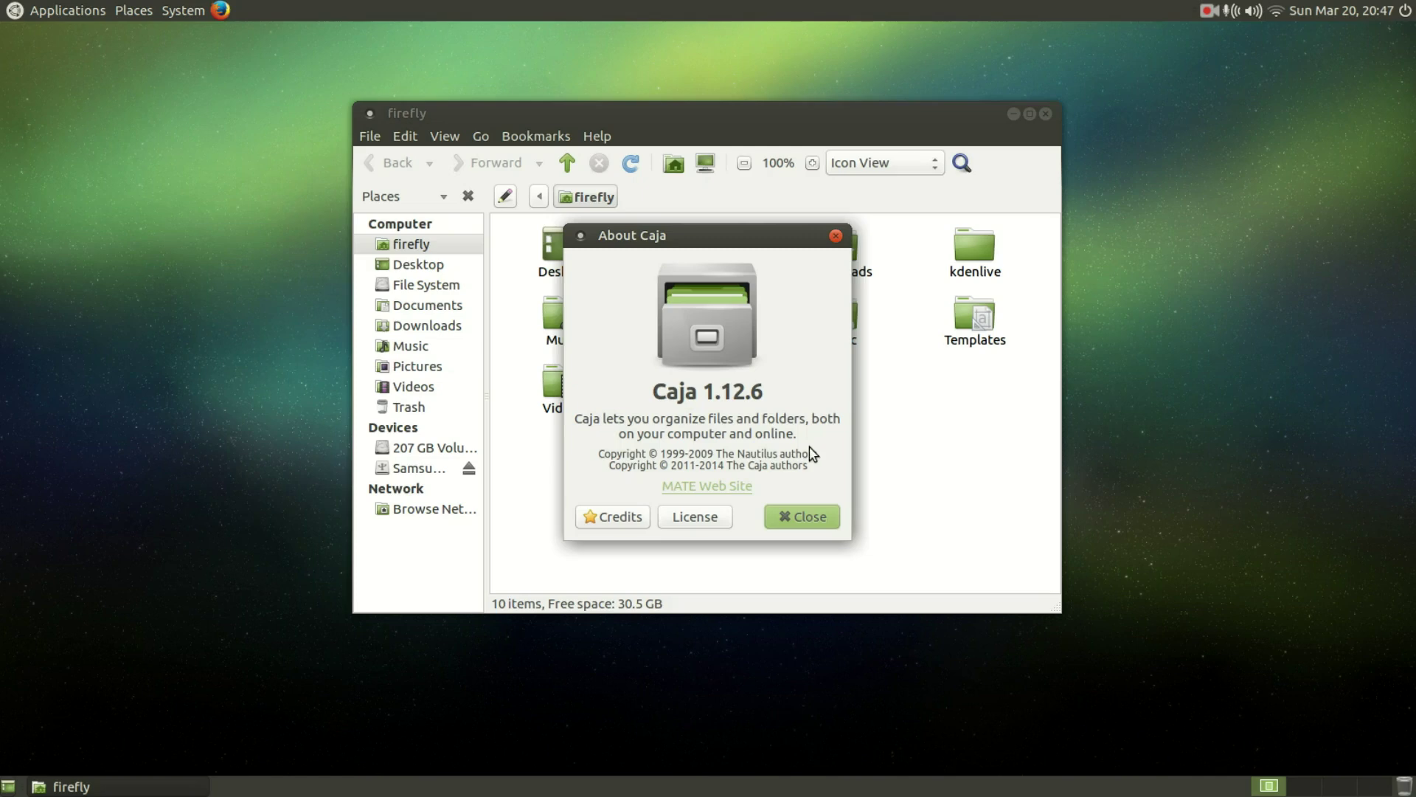
click(810, 509)
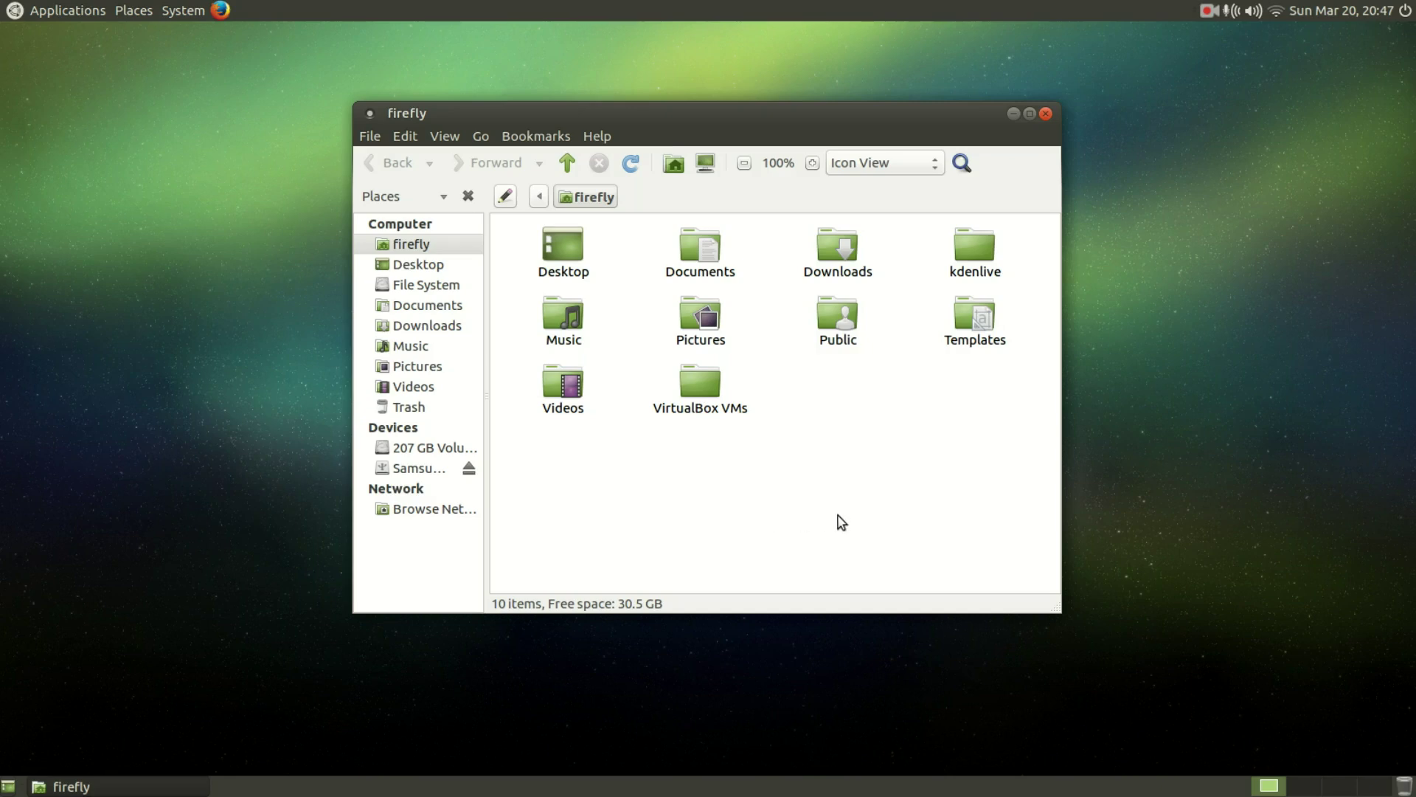
Step: Split the folder view into two panes with F3 and switch between the panes
key(F3)
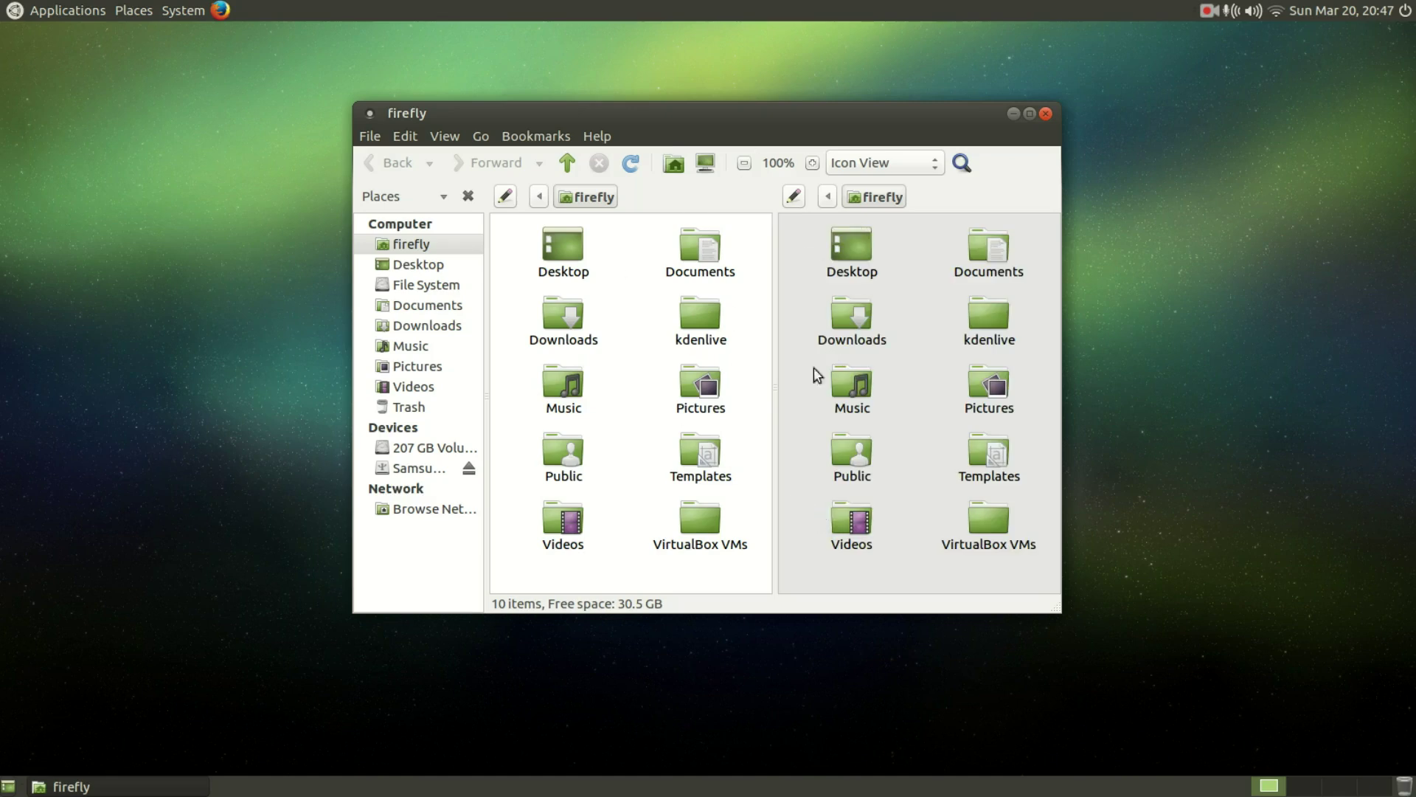
click(786, 410)
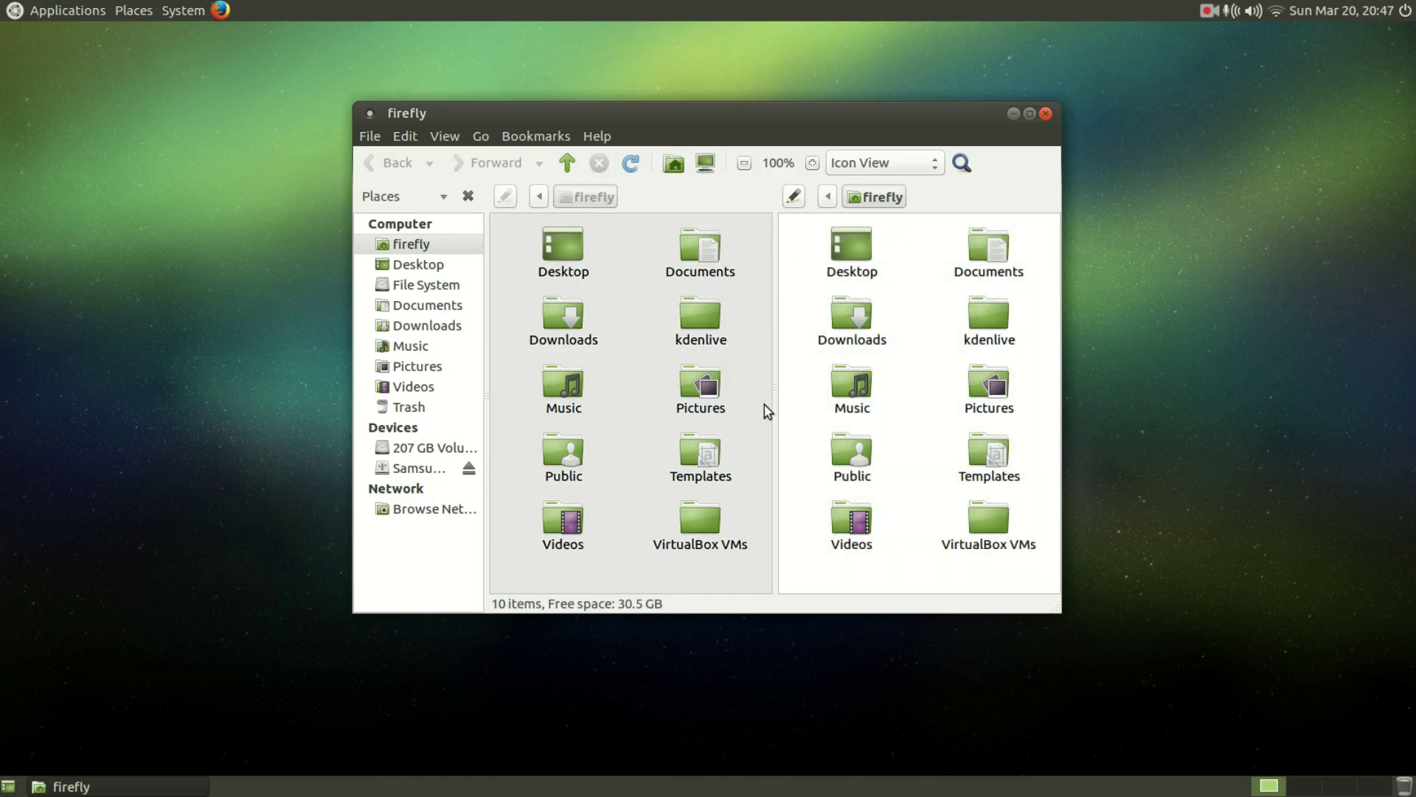
click(761, 407)
click(796, 399)
click(1044, 114)
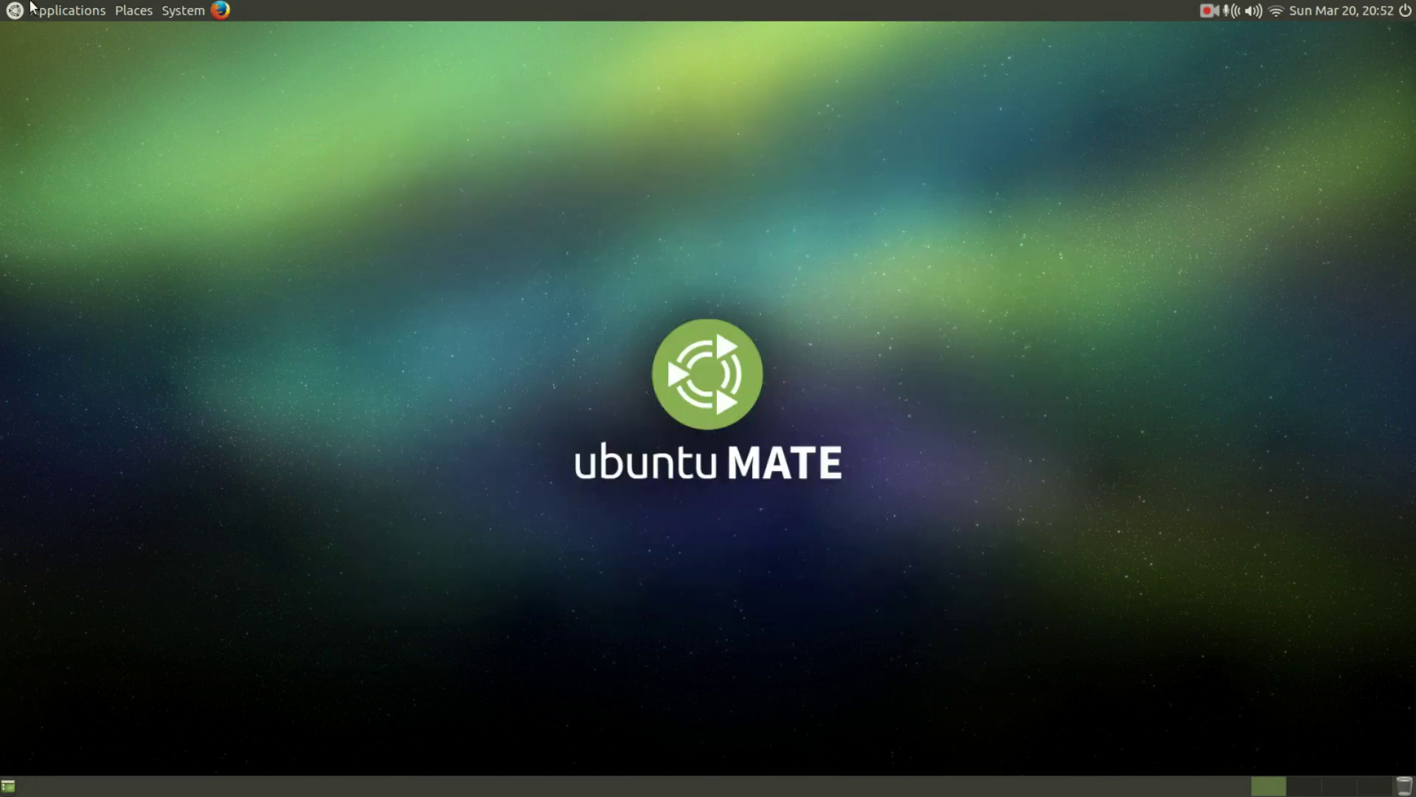
click(59, 10)
mouse_move(88, 180)
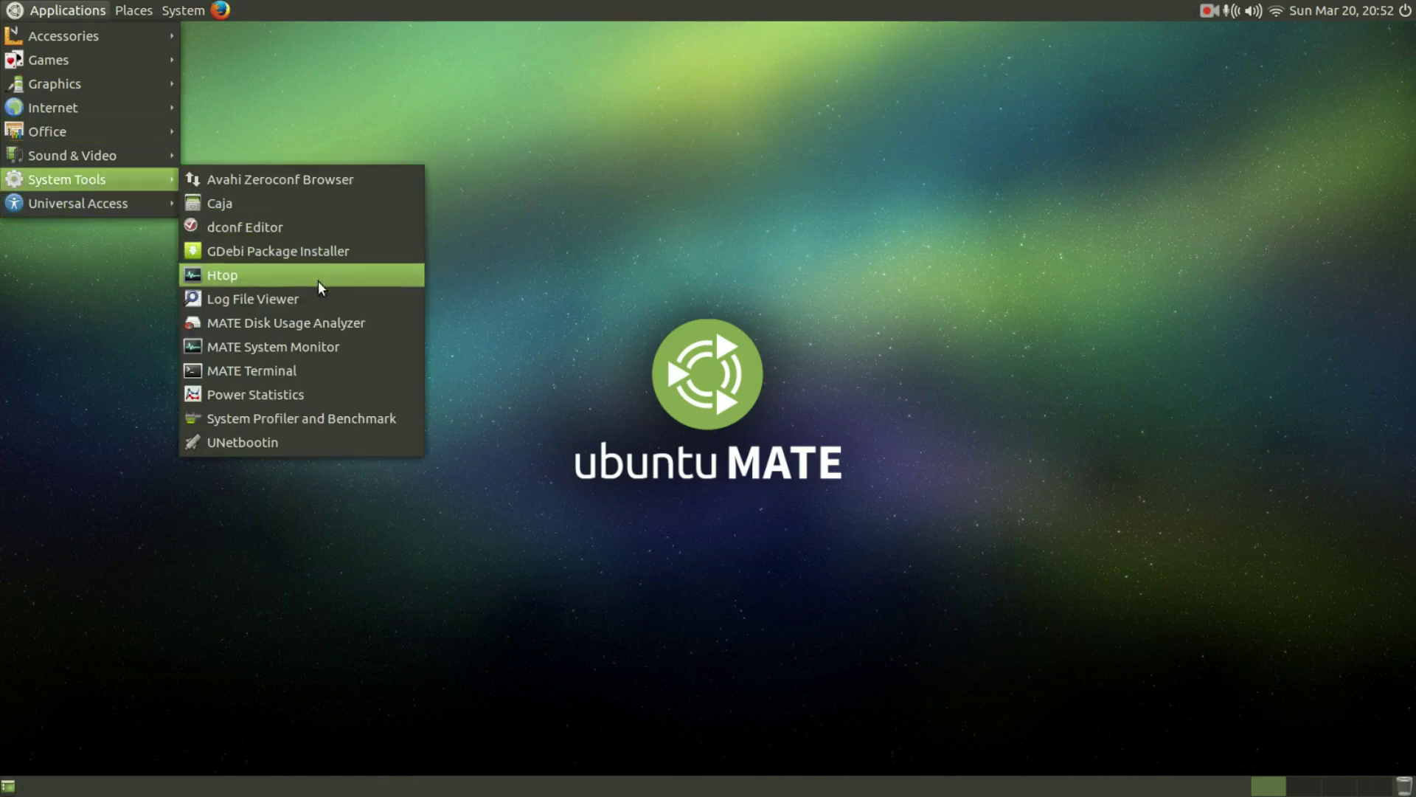
click(317, 347)
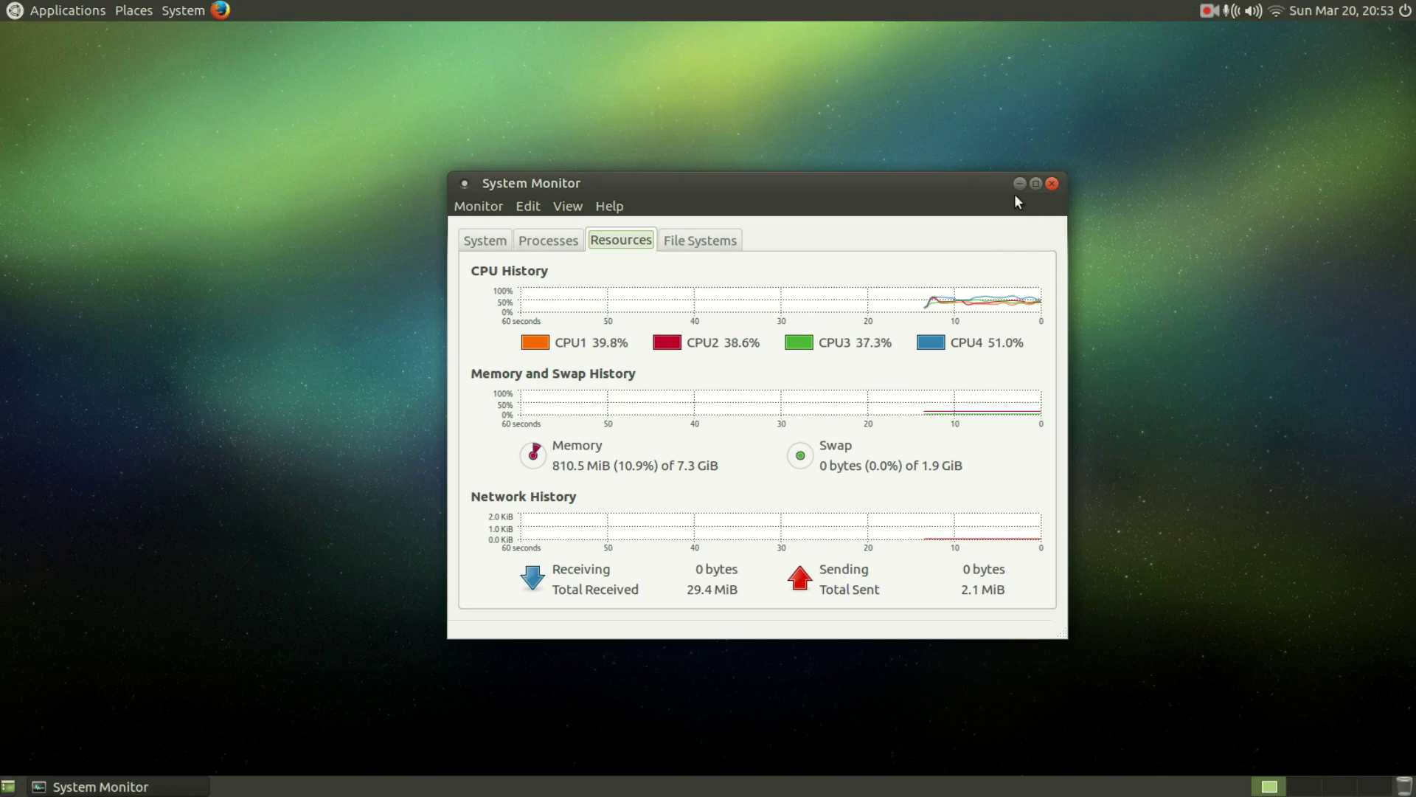
drag(1015, 195, 980, 183)
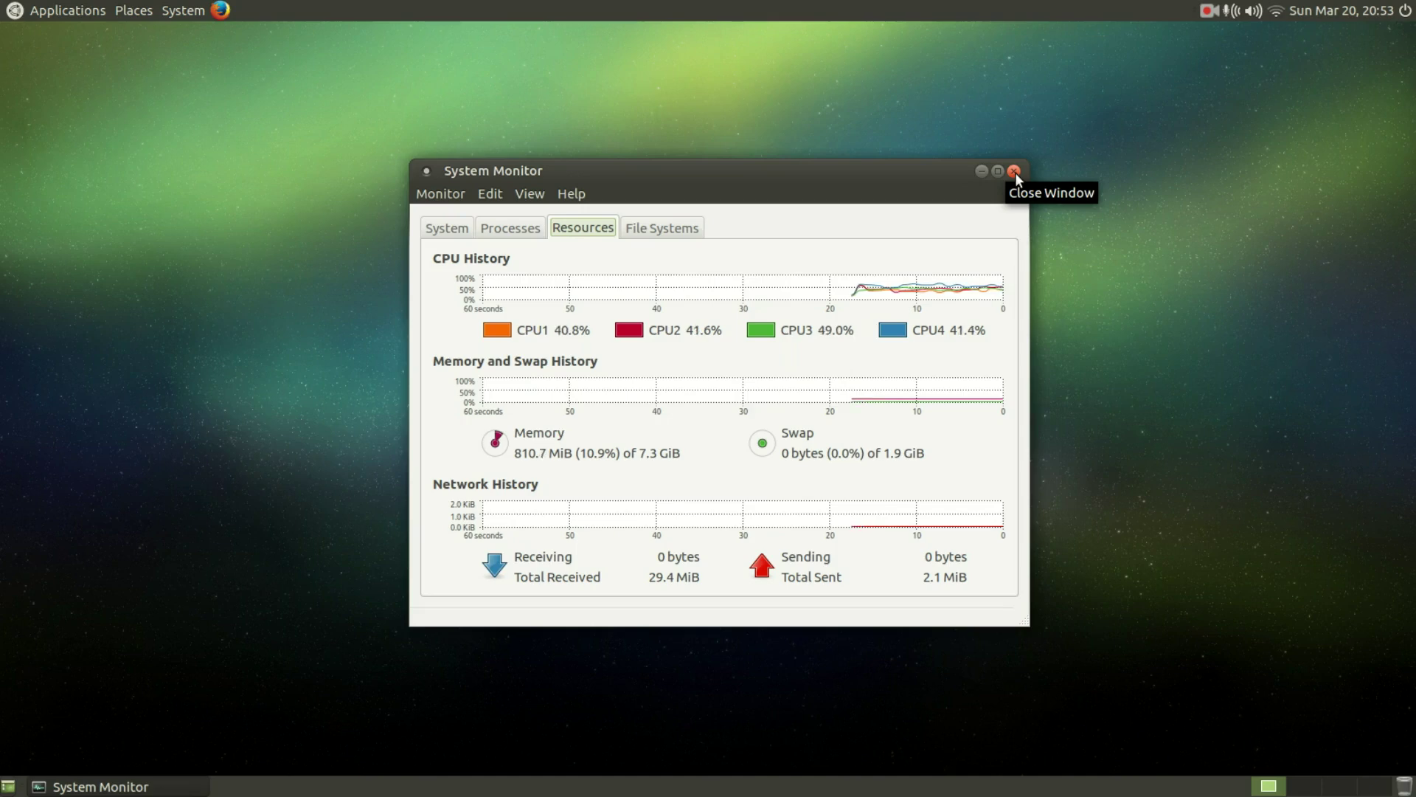
click(1015, 171)
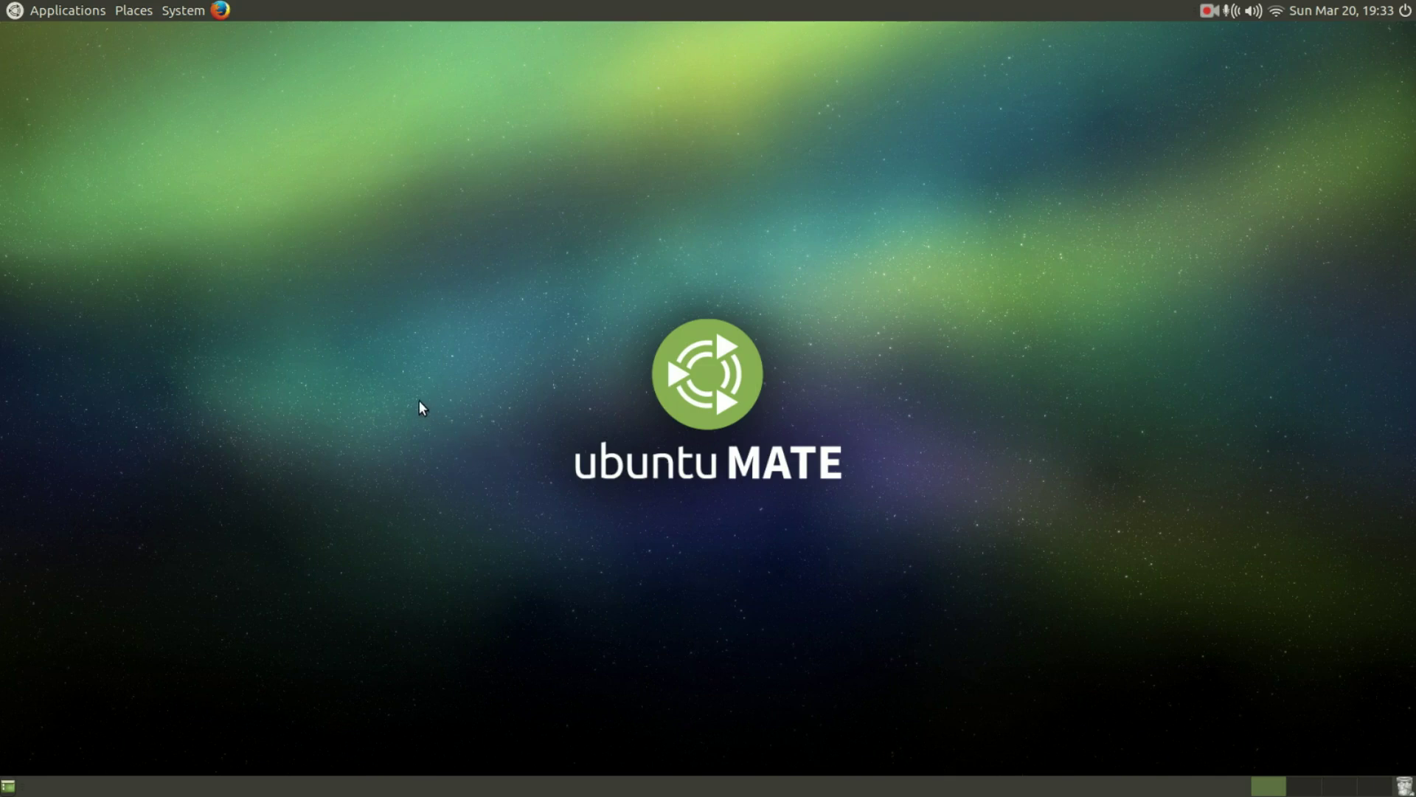
click(183, 10)
mouse_move(236, 60)
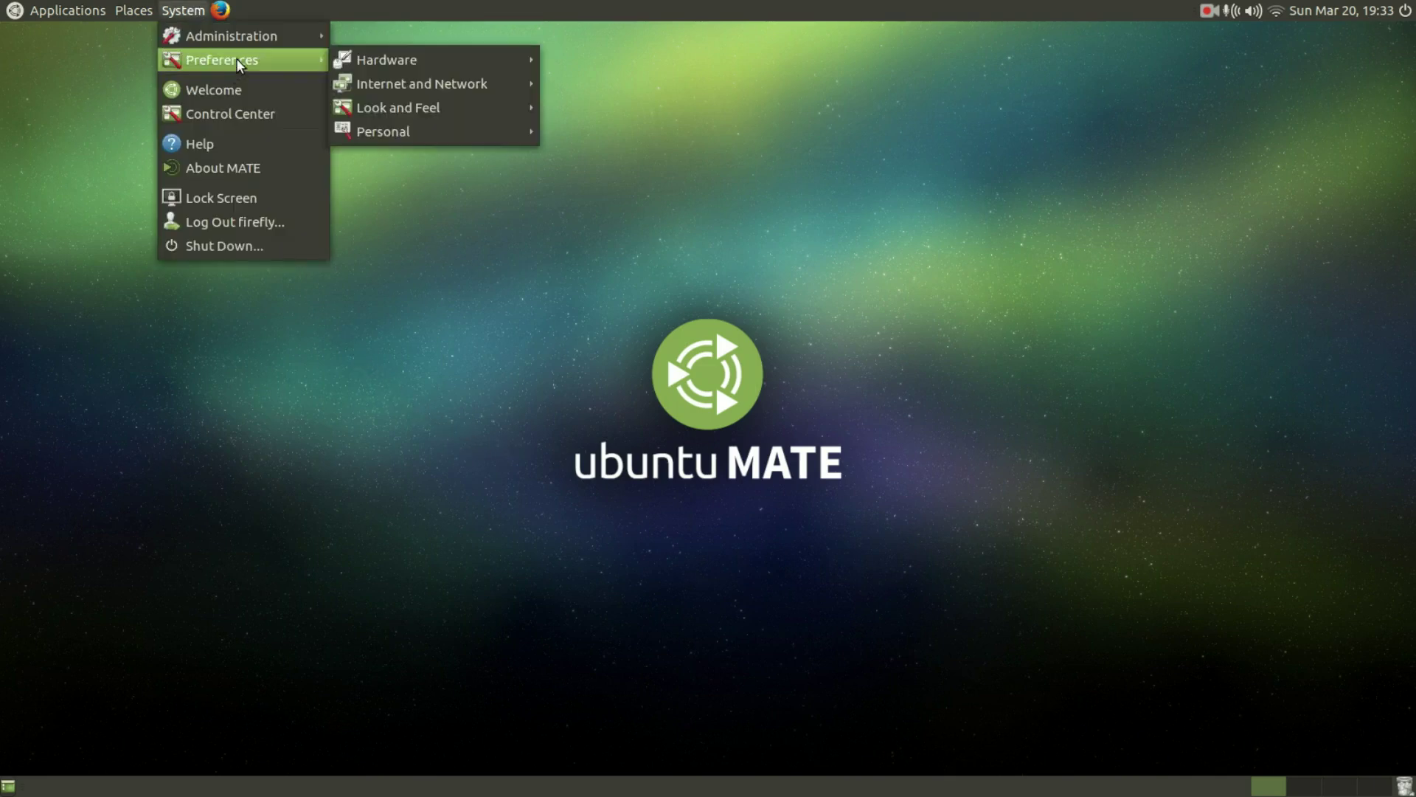
mouse_move(442, 107)
click(647, 147)
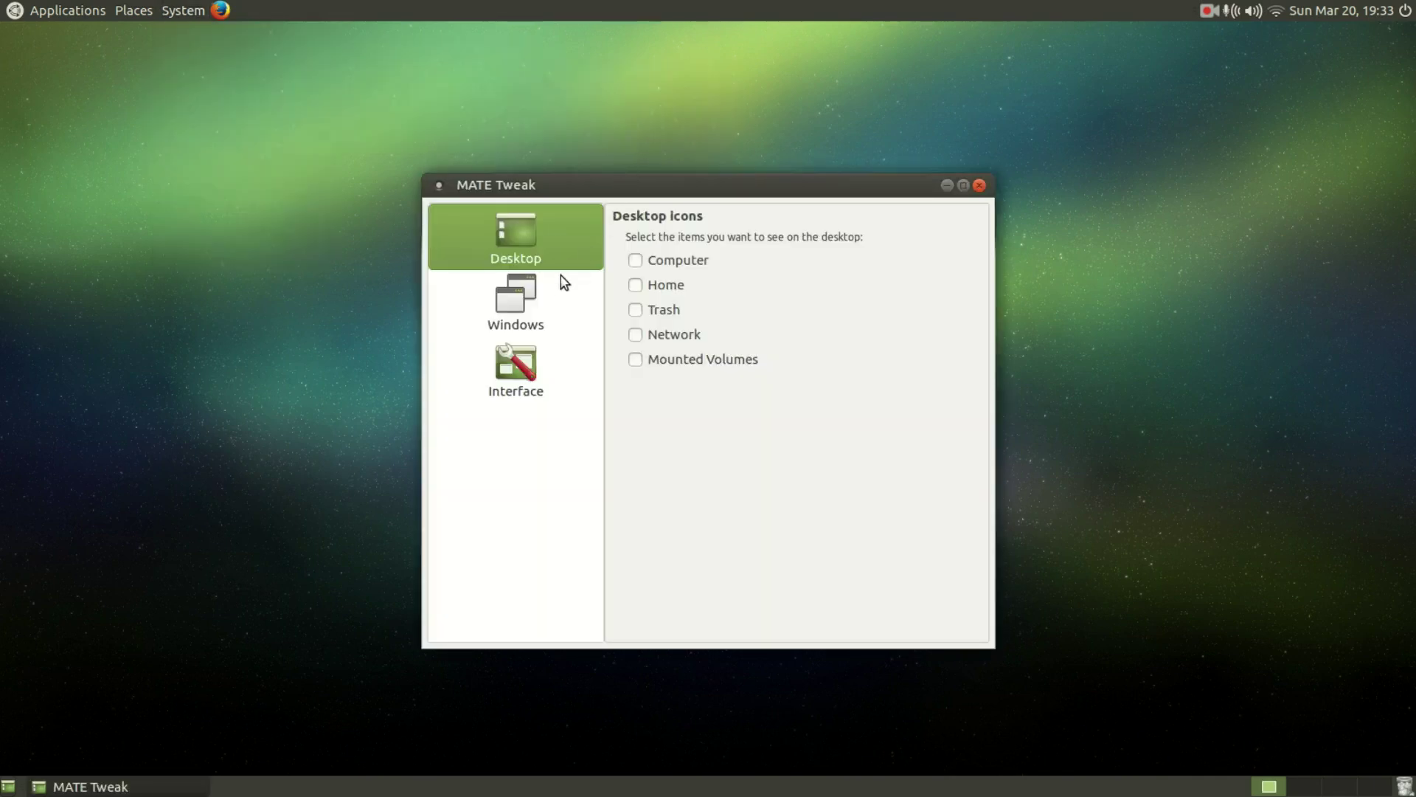
click(557, 295)
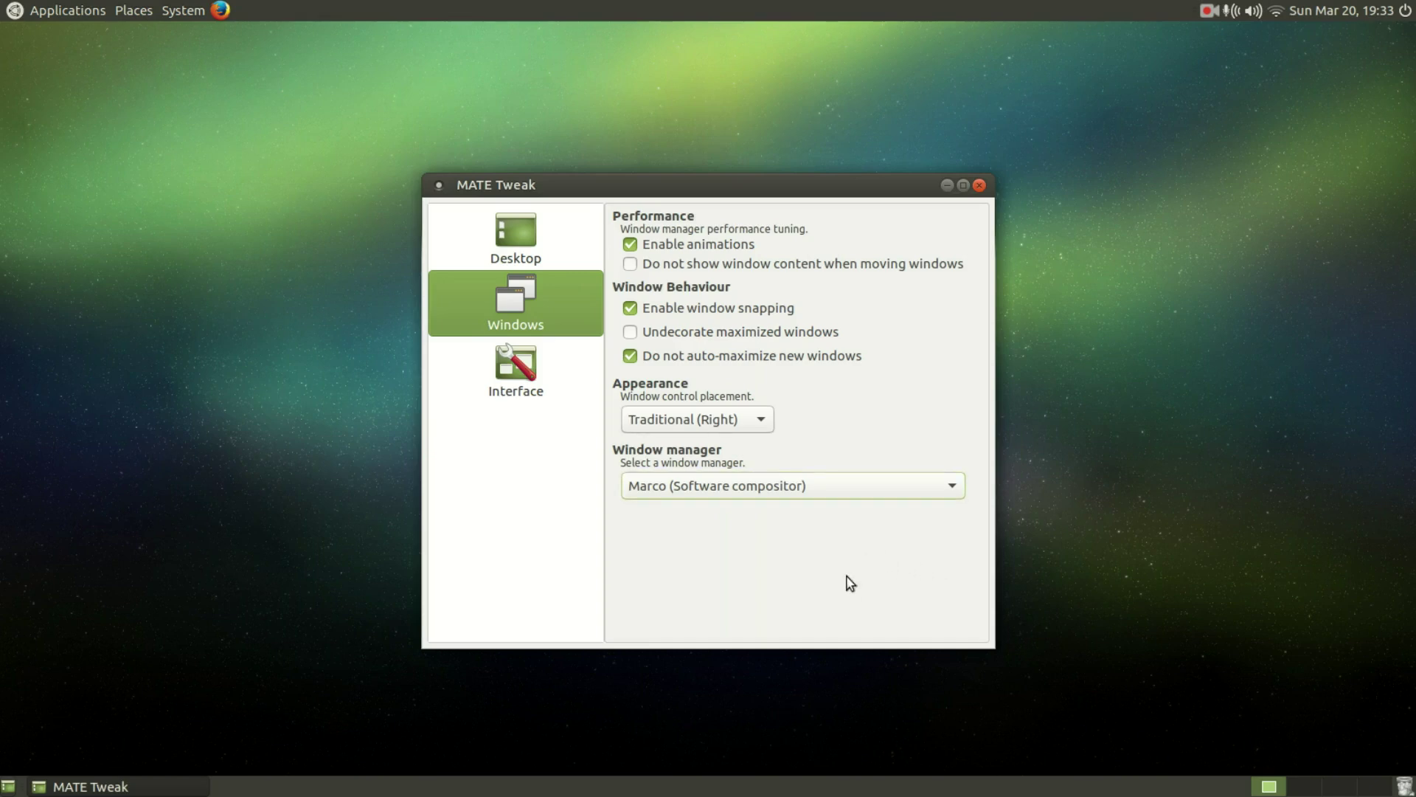
click(836, 499)
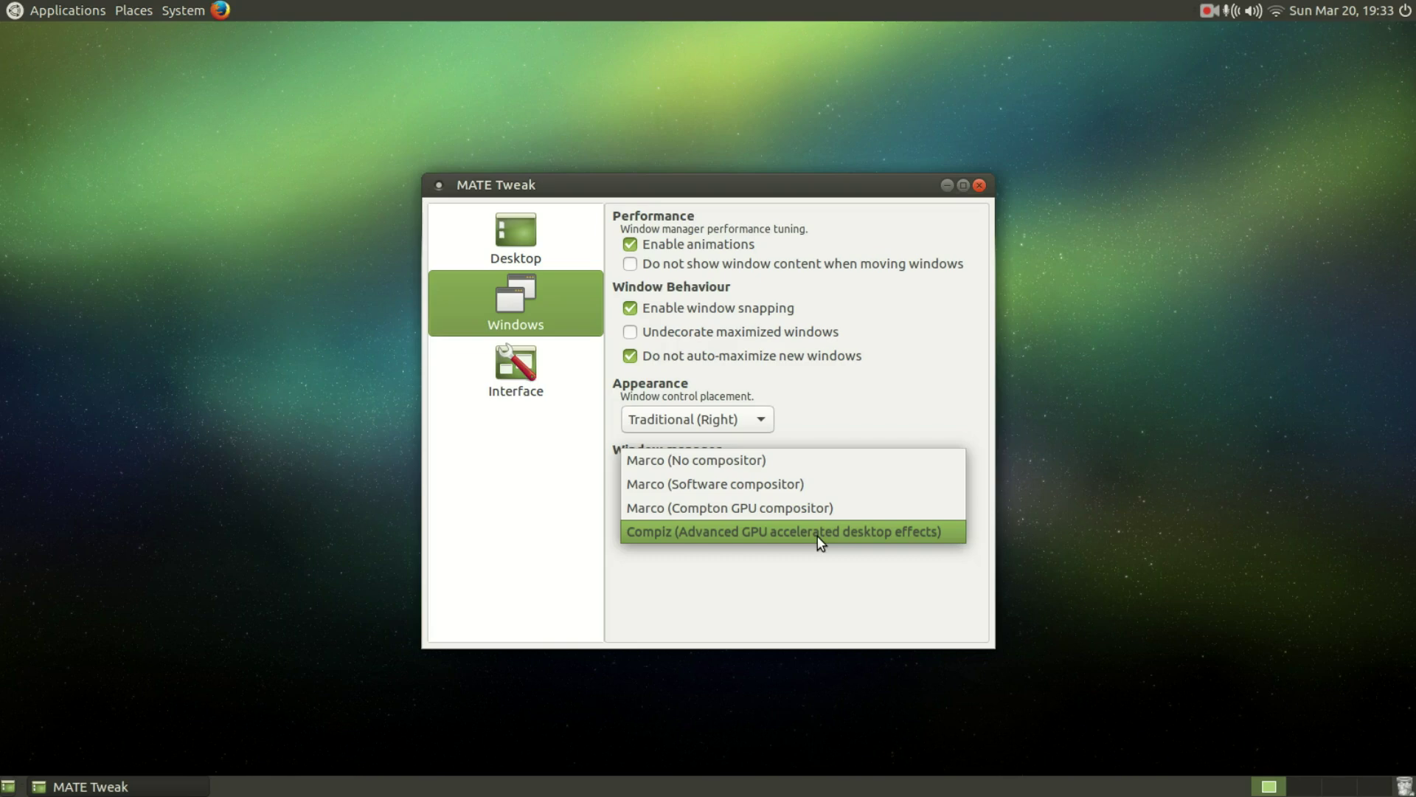
click(979, 186)
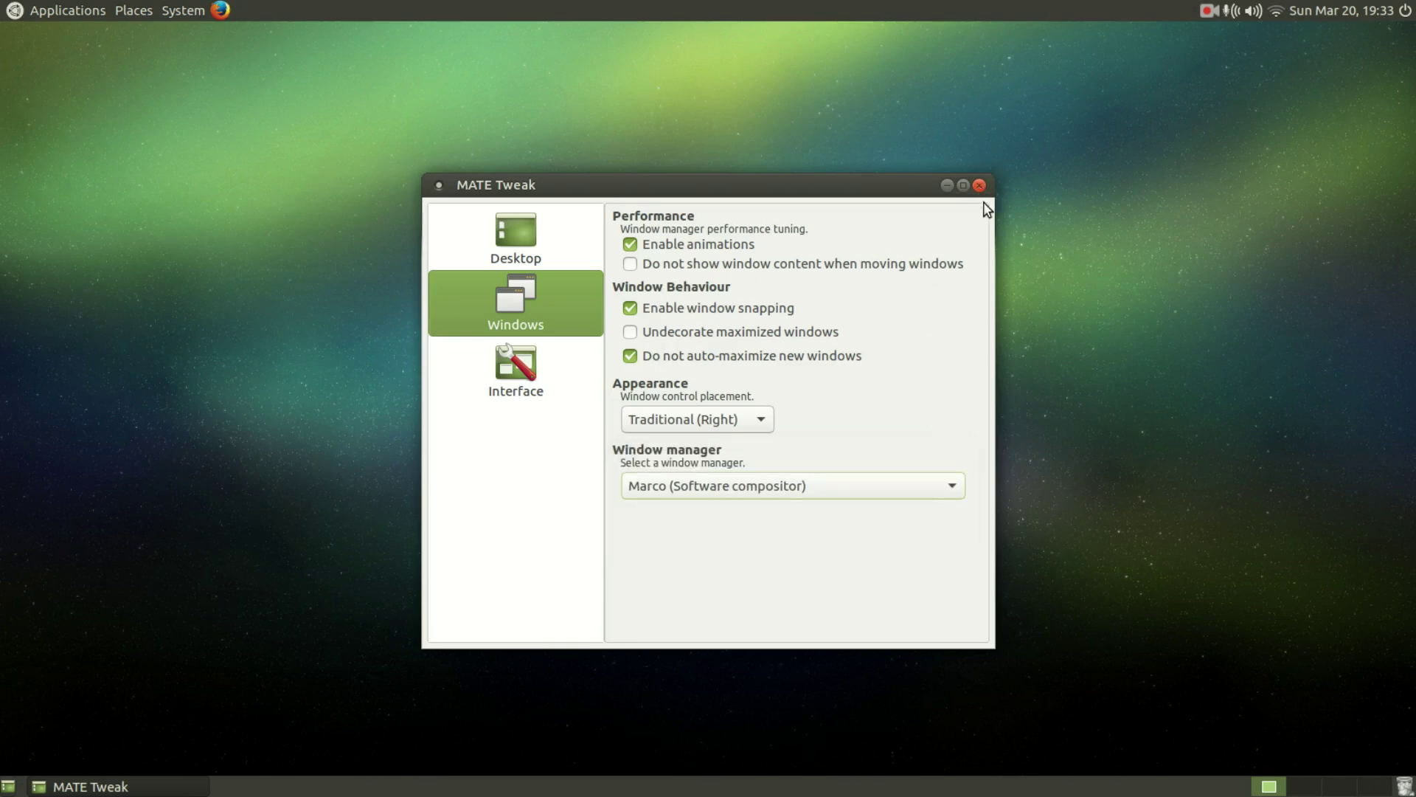
click(979, 186)
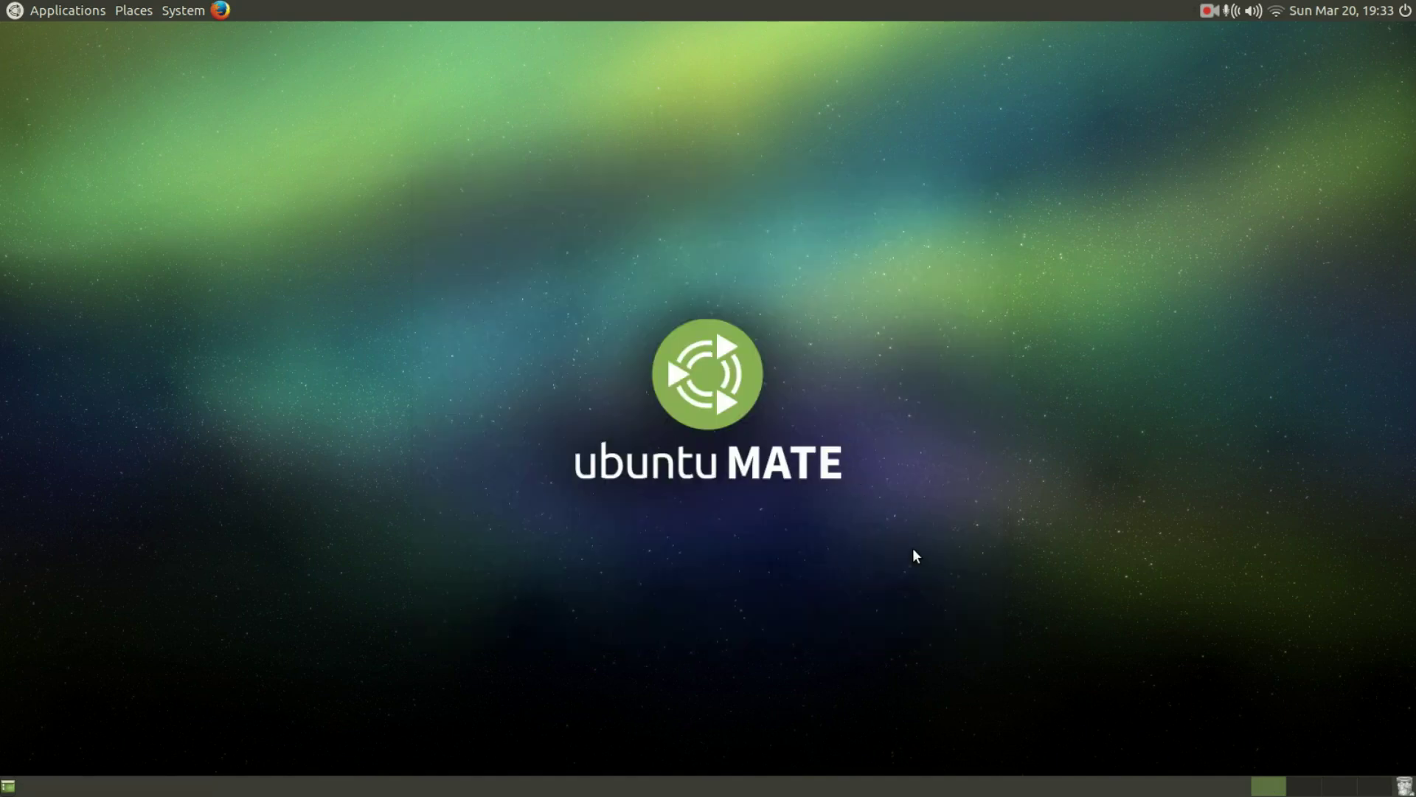